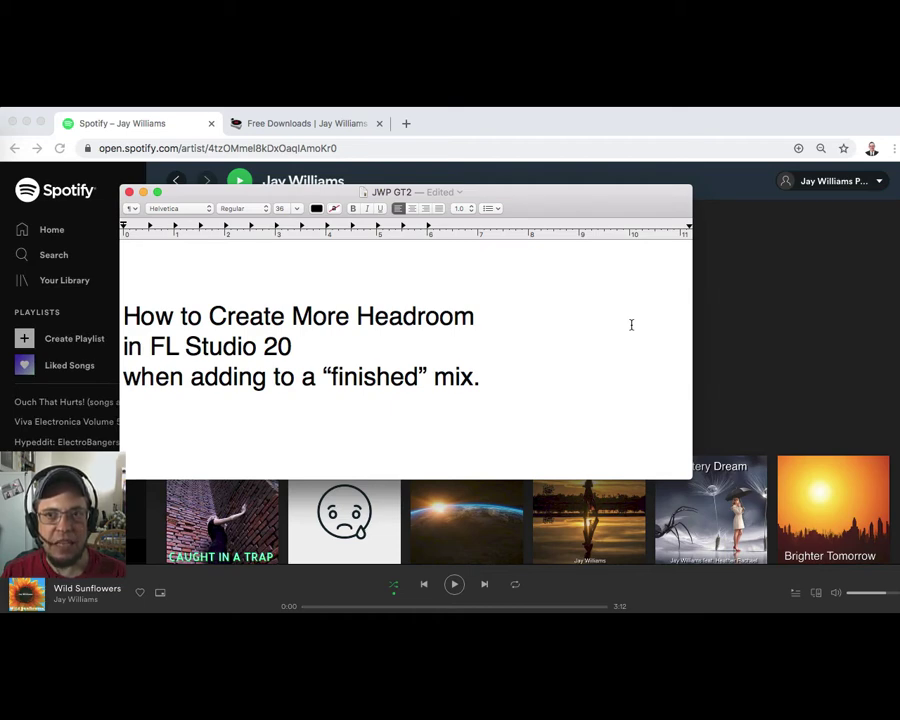
Step: Scroll through the JWP GT2 notes and widen the TextEdit window so long lines fit
scroll(631, 324, "down", 3)
scroll(631, 324, "up", 3)
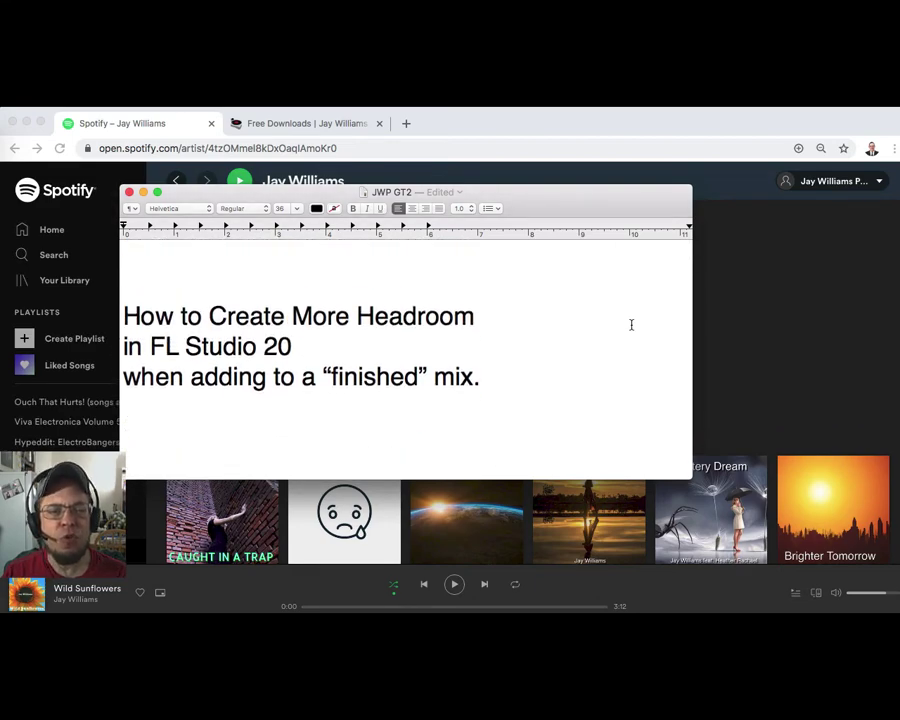
scroll(631, 324, "down", 10)
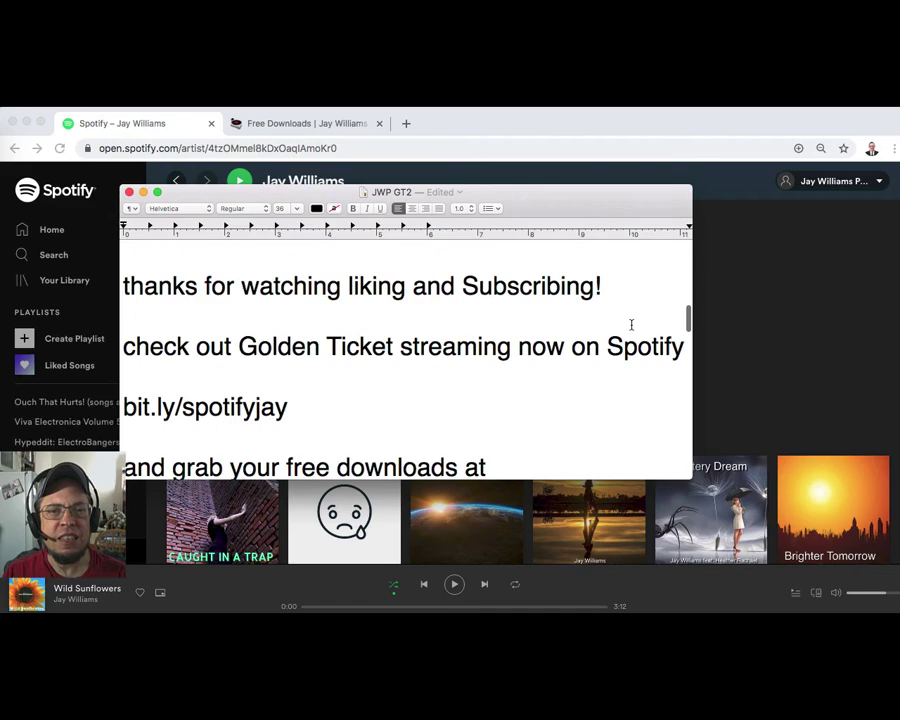
scroll(631, 324, "down", 1)
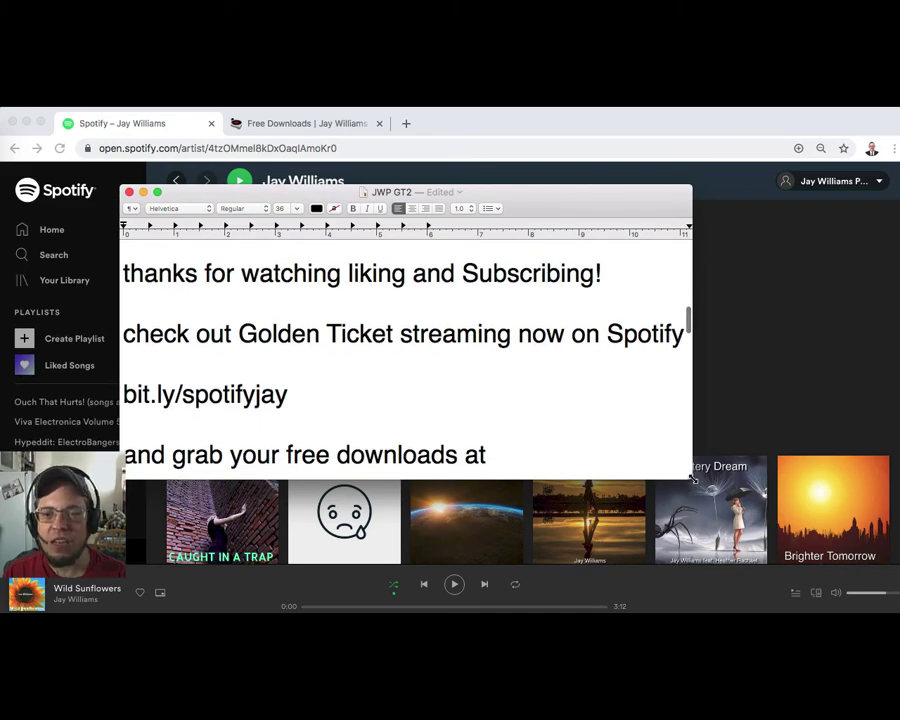
left_click_drag(693, 480, 718, 488)
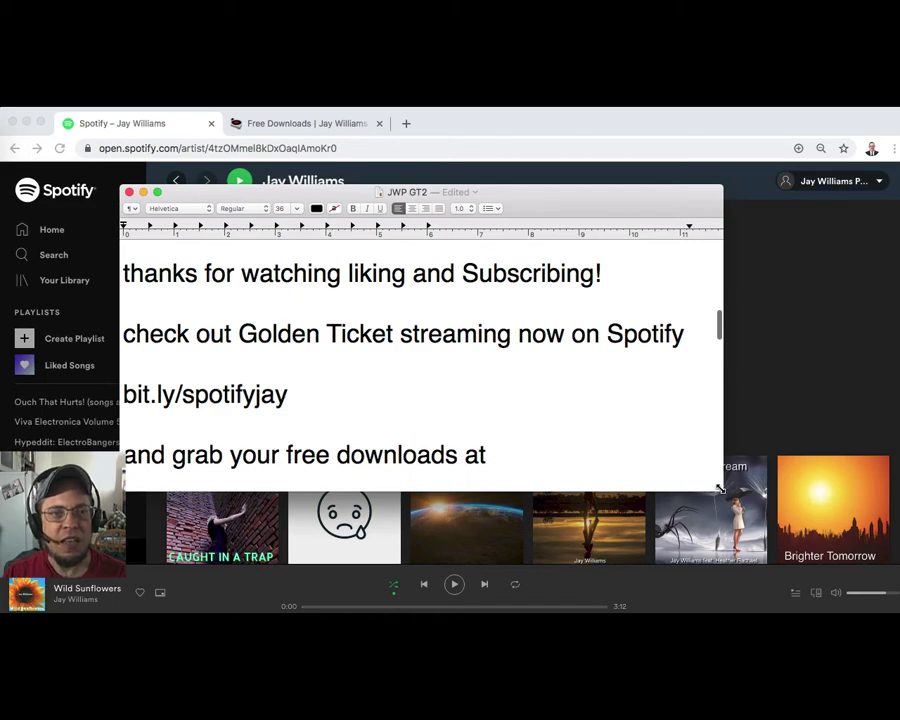
scroll(718, 488, "down", 5)
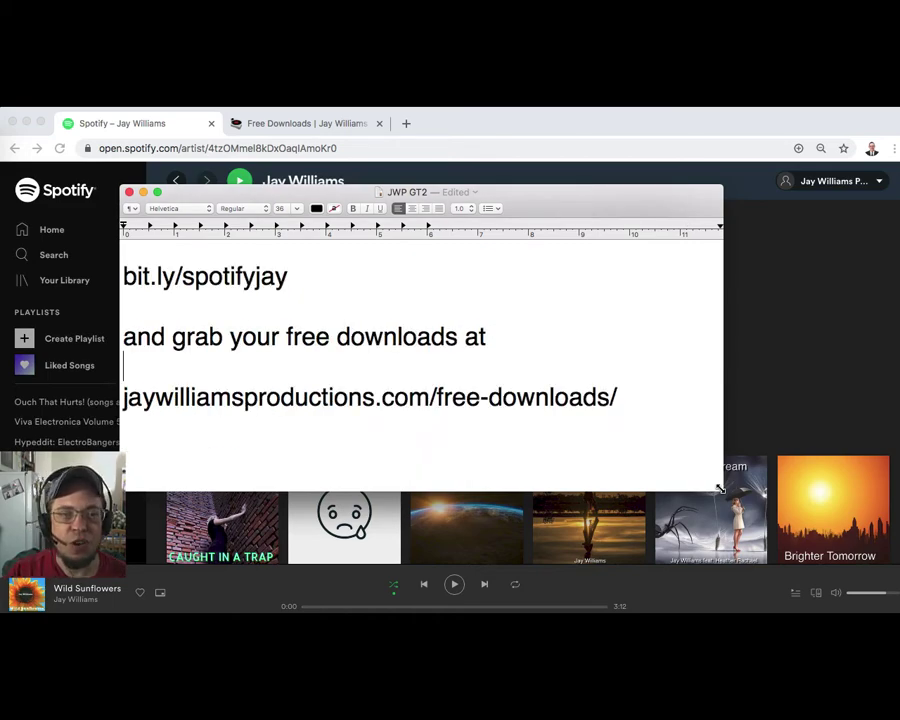
scroll(621, 460, "up", 5)
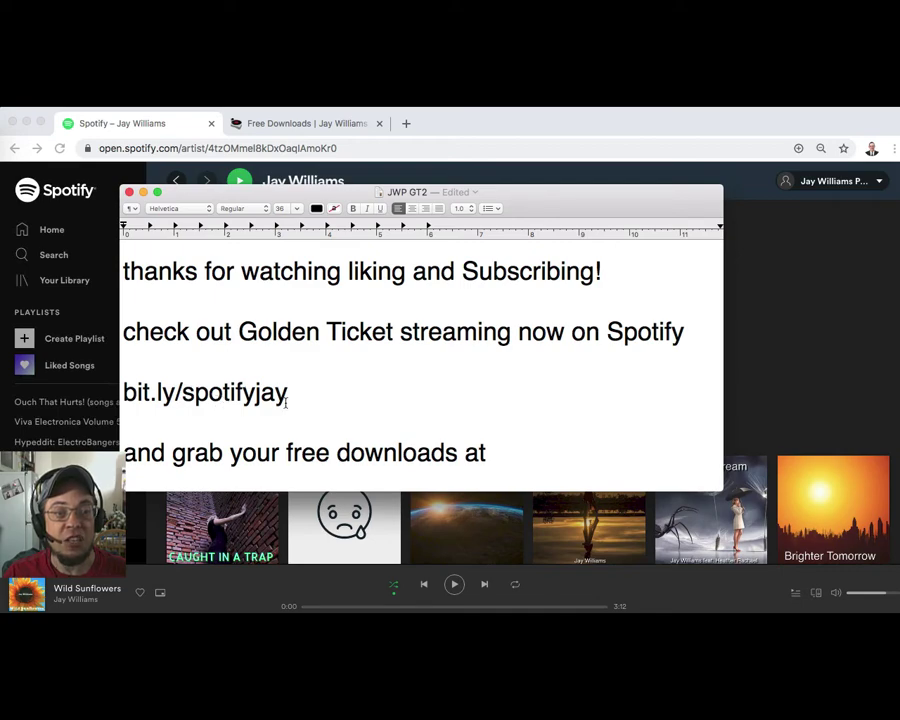
Step: Browse the Spotify artist page down to its albums, then return to the JWP GT2 notes
left_click(182, 131)
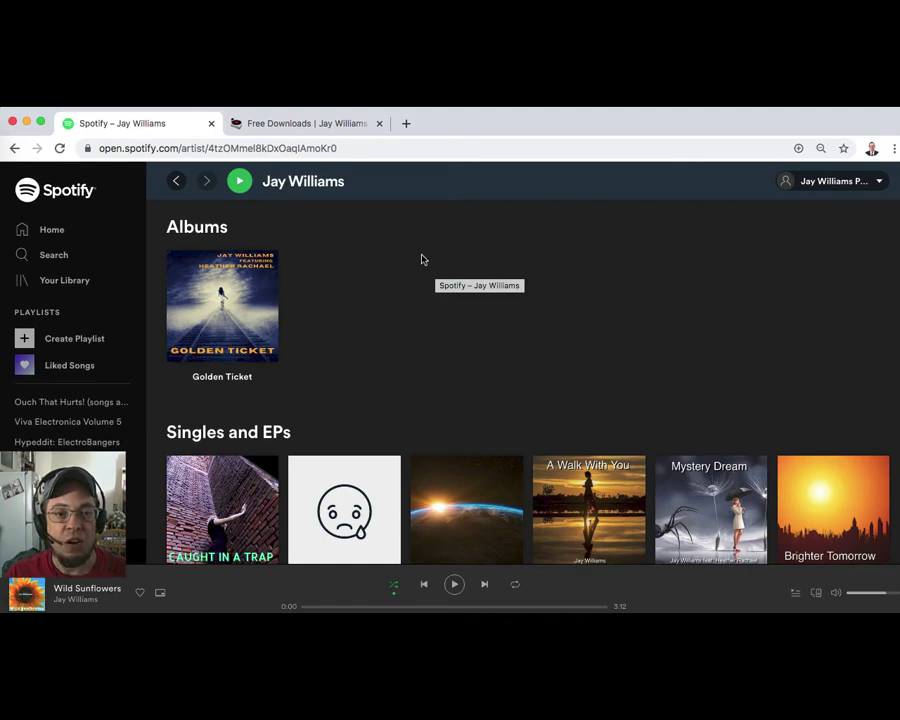
scroll(422, 259, "up", 15)
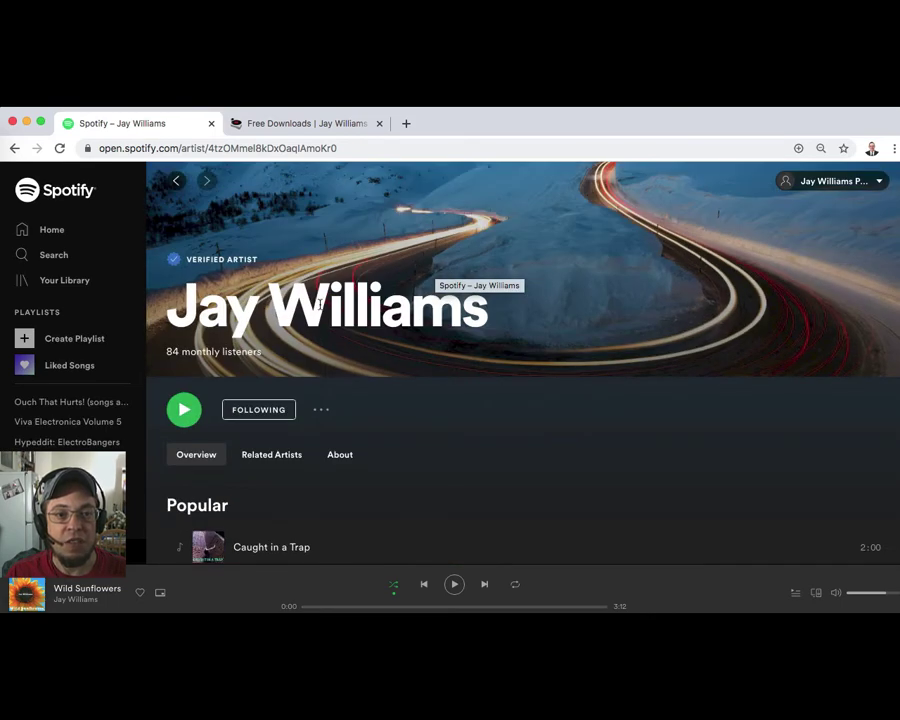
scroll(319, 307, "down", 10)
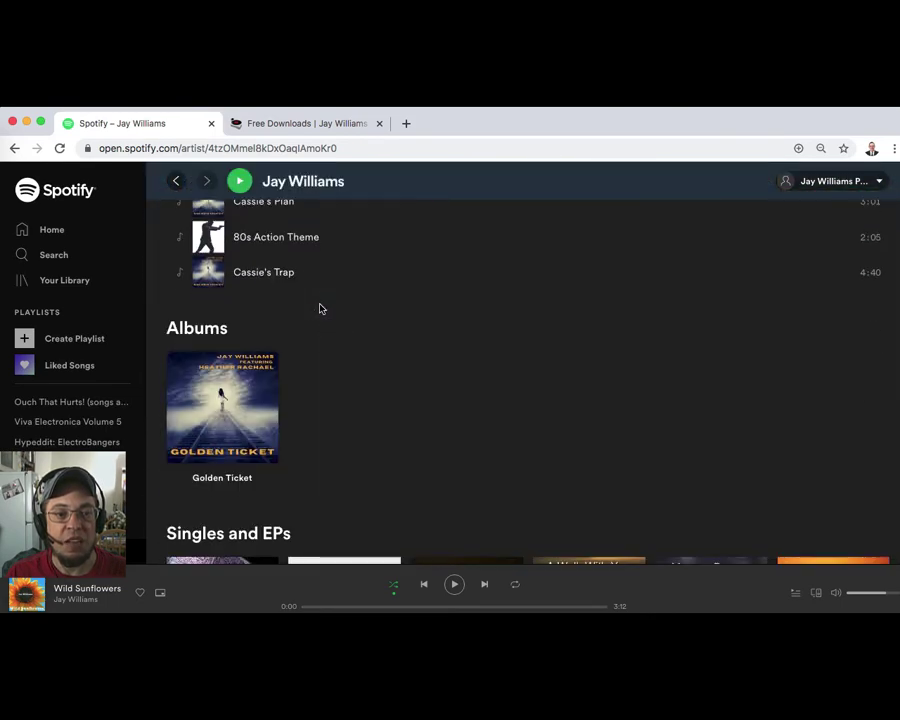
mouse_move(183, 426)
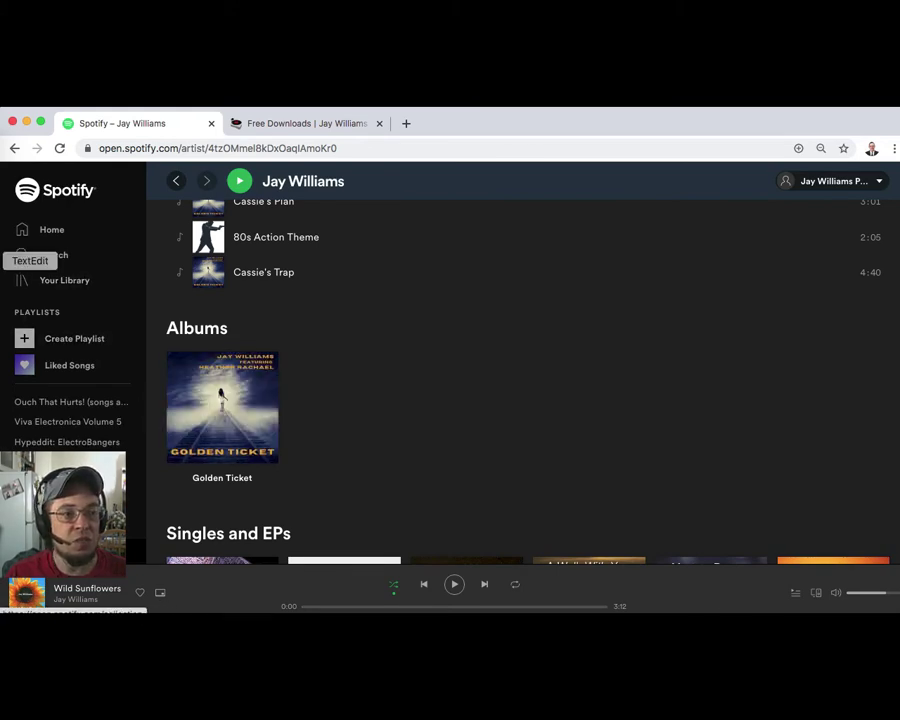
left_click(4, 260)
Step: Select the free-downloads URL in the notes and compare it with the Free Downloads page address
scroll(206, 388, "down", 3)
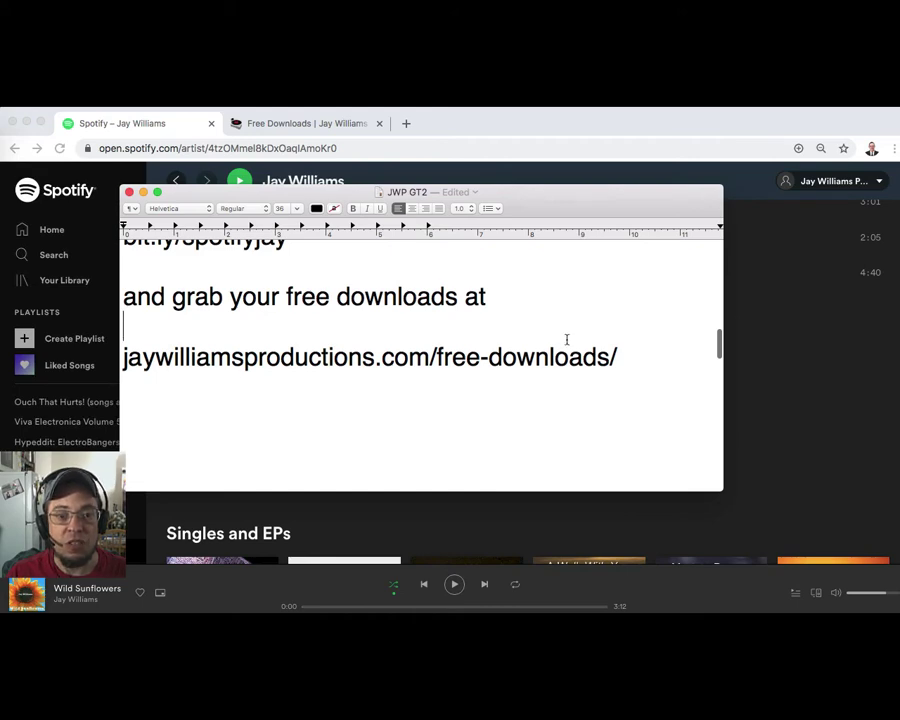
left_click_drag(631, 362, 120, 362)
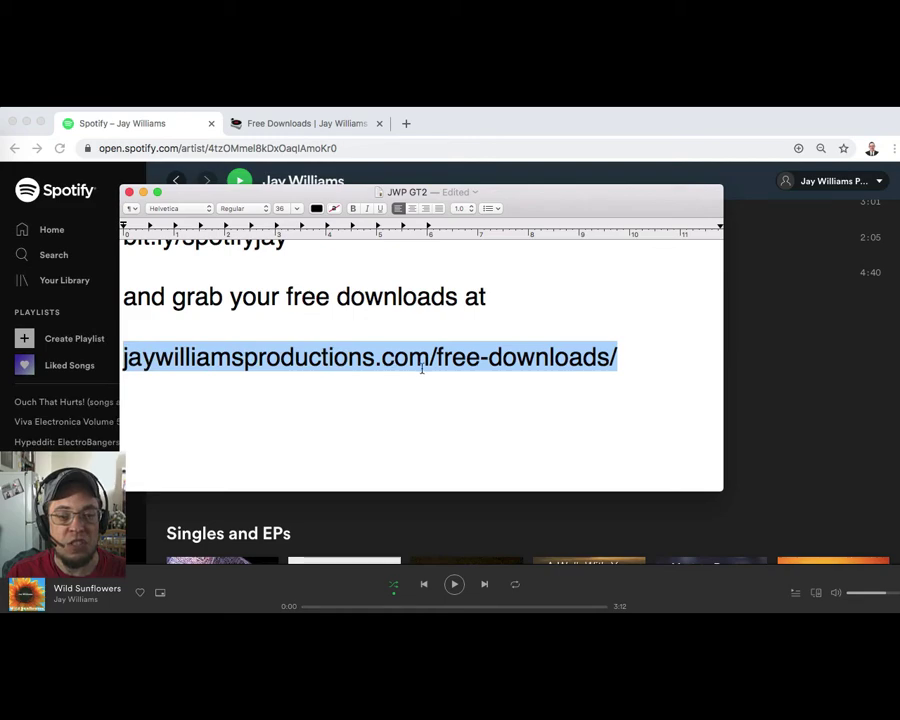
left_click(621, 364)
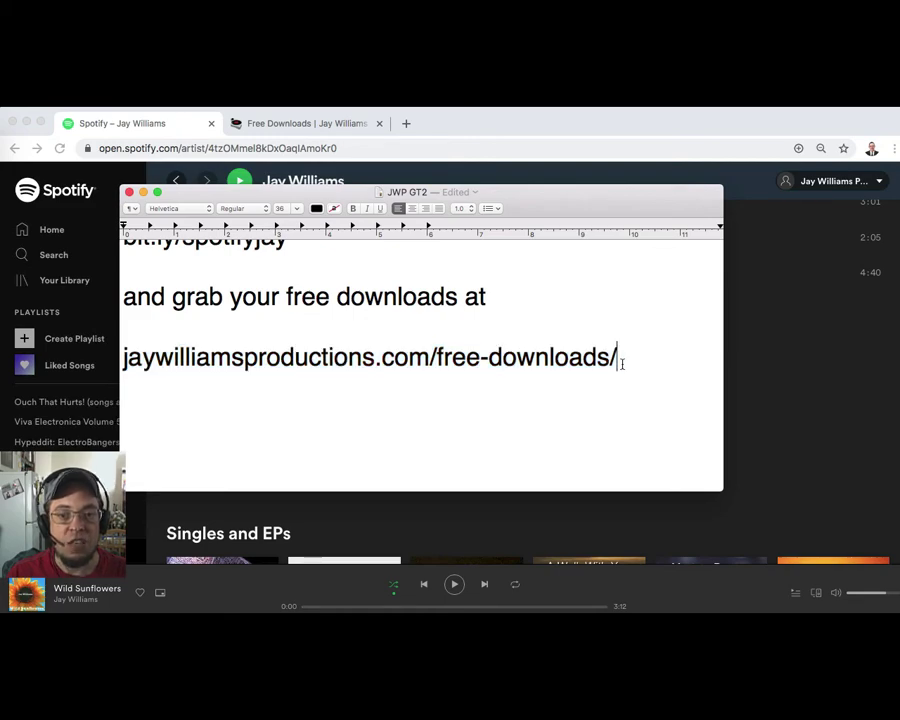
left_click(309, 124)
Step: Scroll the Free Downloads page past Caught in a Trap and Future House 125 to Three Tears – Instrumental
left_click(318, 146)
scroll(452, 316, "down", 5)
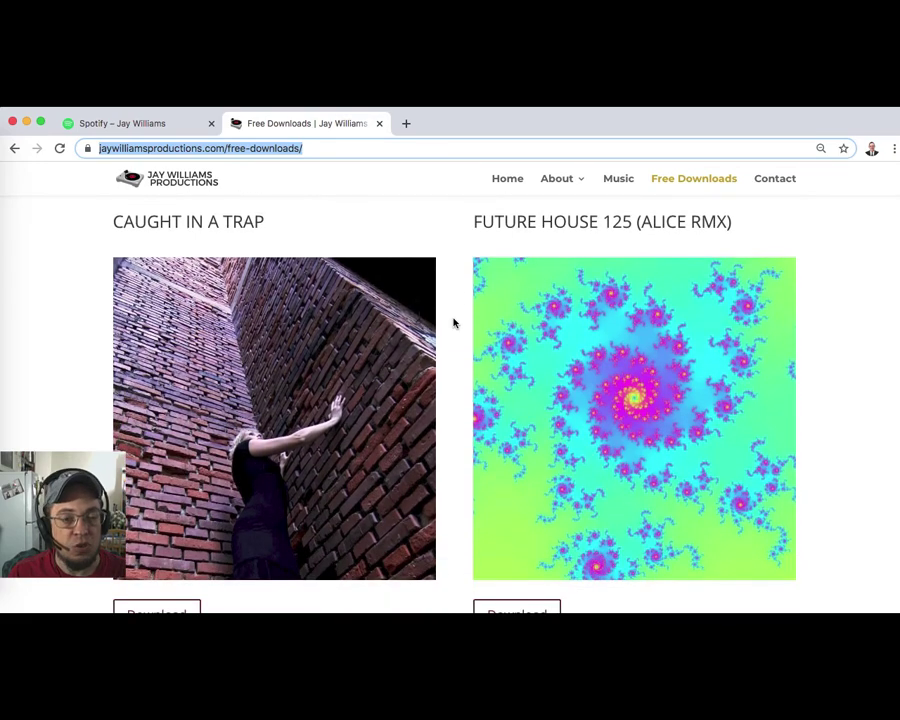
scroll(450, 321, "down", 1)
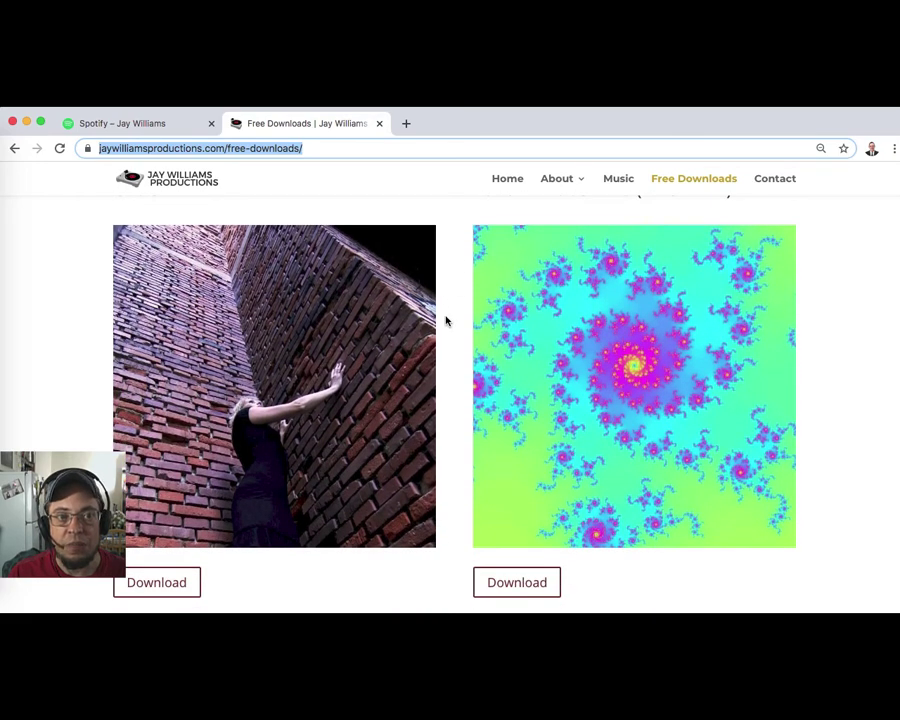
scroll(445, 318, "down", 1)
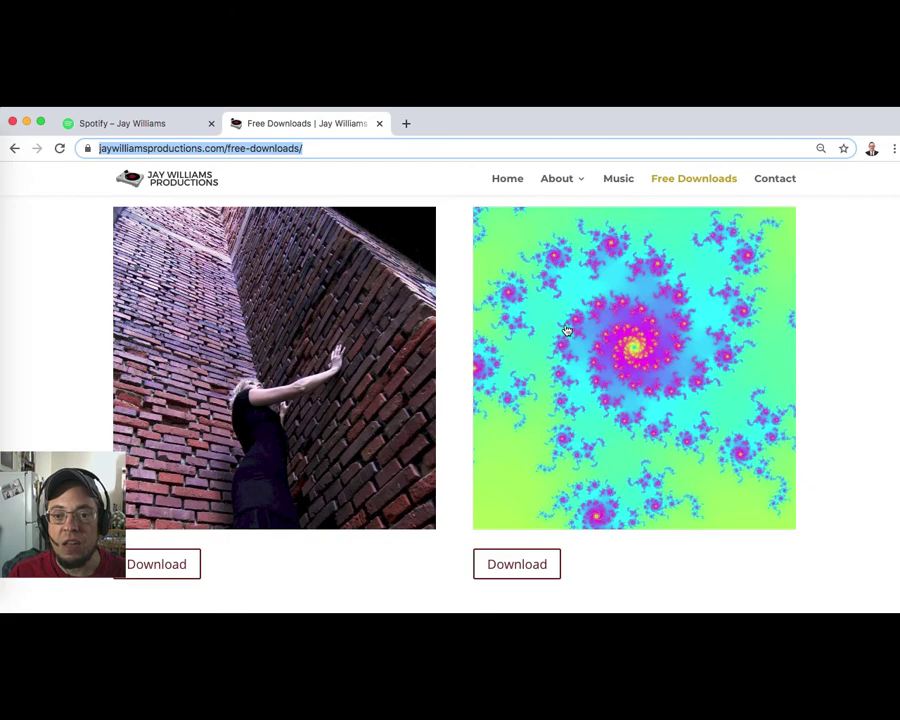
scroll(579, 330, "up", 3)
scroll(577, 326, "up", 2)
scroll(578, 326, "down", 2)
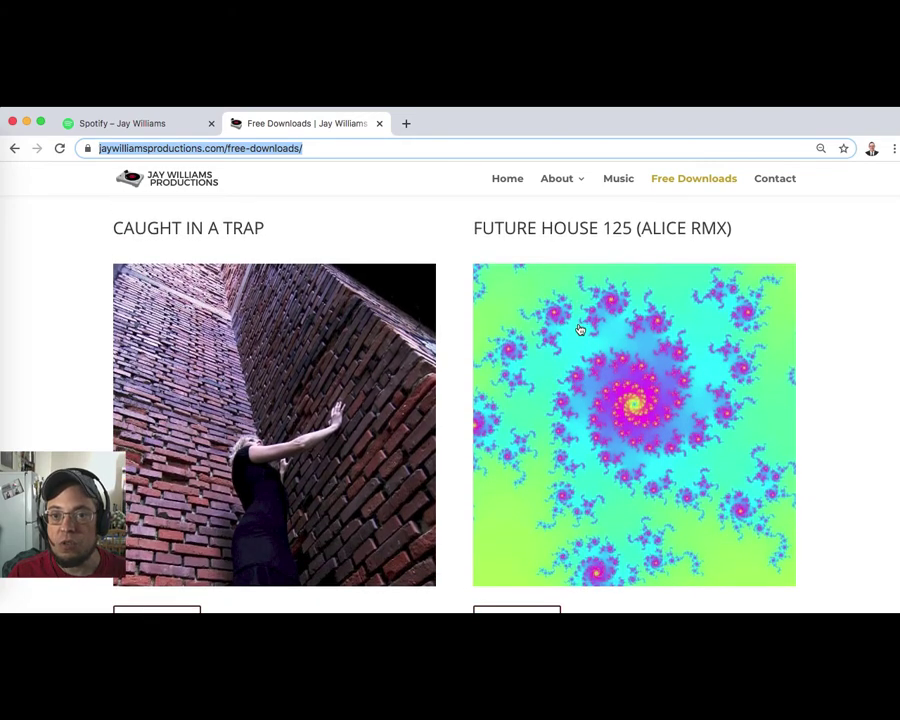
scroll(579, 330, "down", 1)
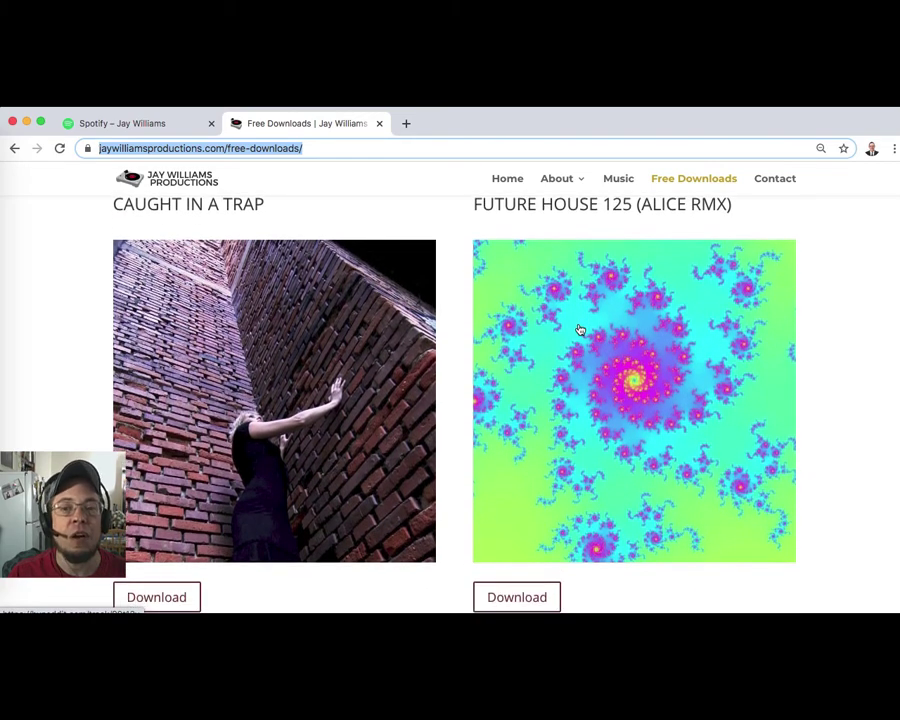
scroll(579, 330, "down", 1)
scroll(578, 329, "down", 10)
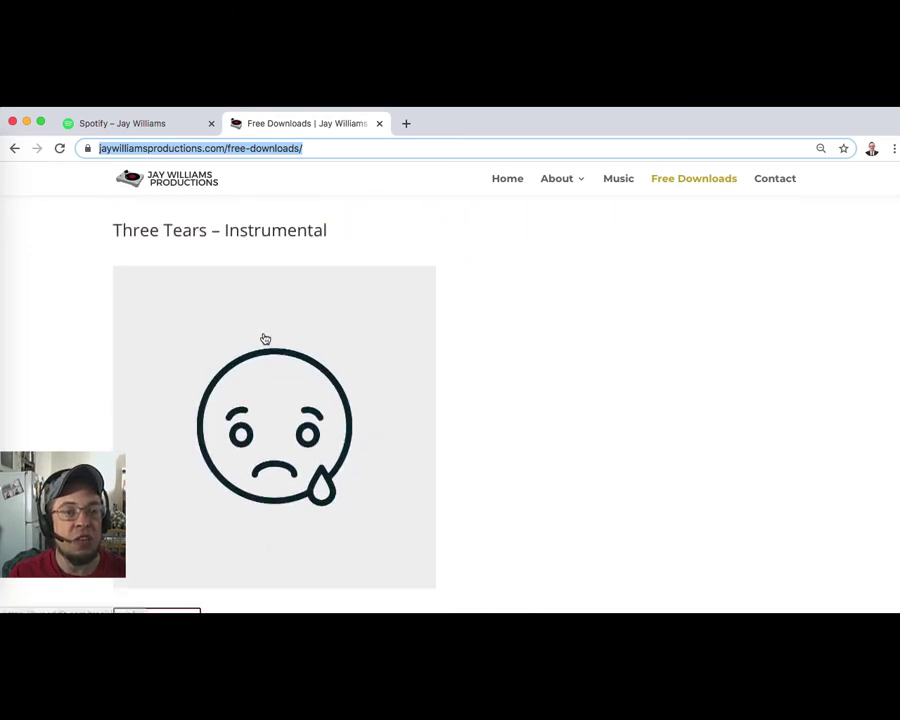
scroll(265, 339, "down", 2)
scroll(265, 339, "down", 1)
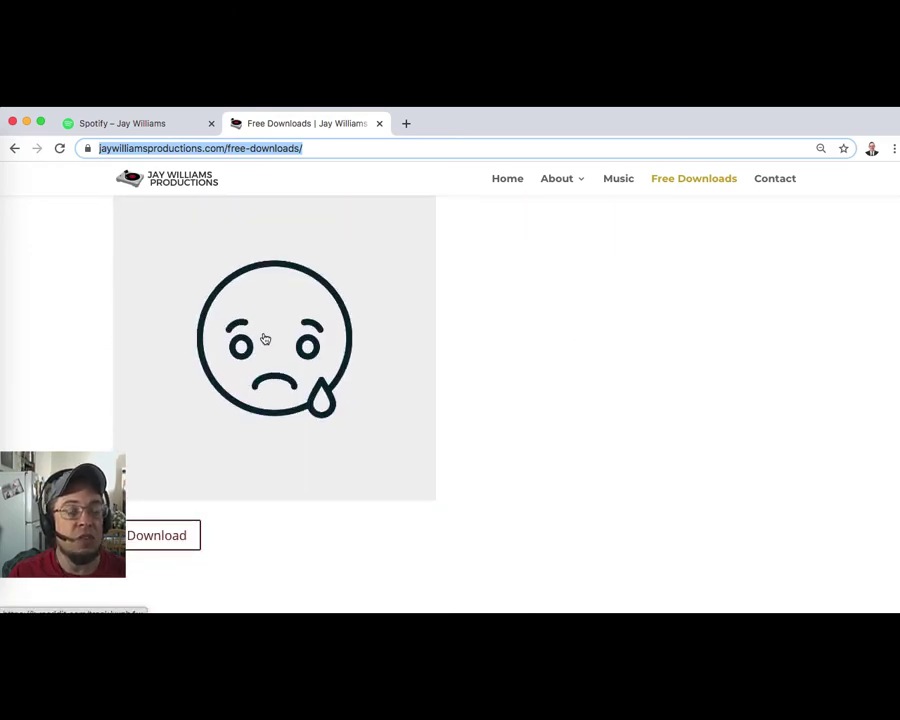
scroll(265, 339, "up", 8)
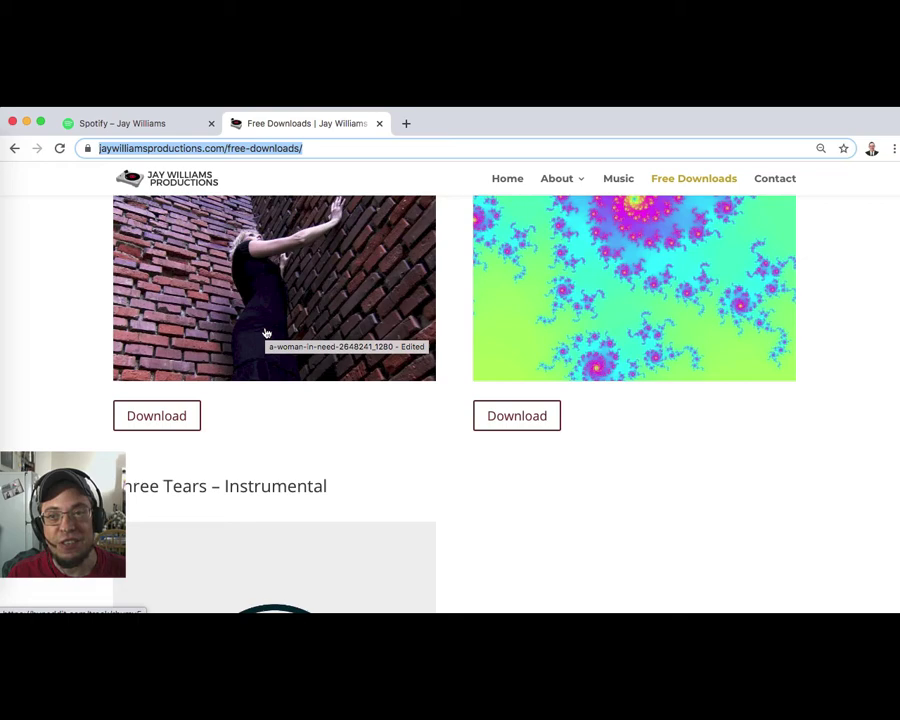
scroll(265, 333, "down", 3)
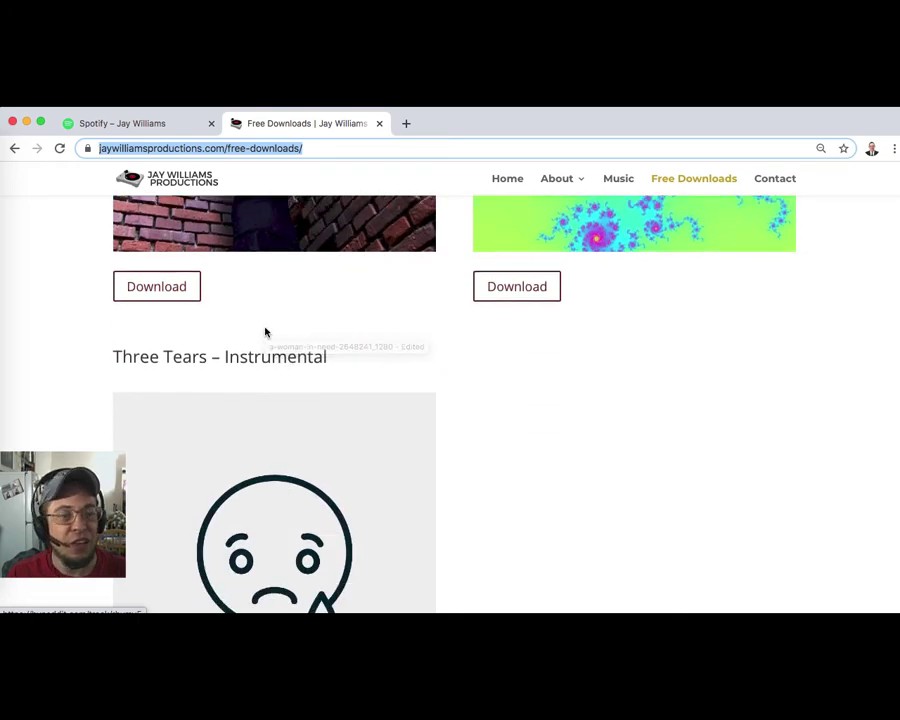
Step: Return to the notes, scroll to the top and place the cursor below the heading
left_click(4, 260)
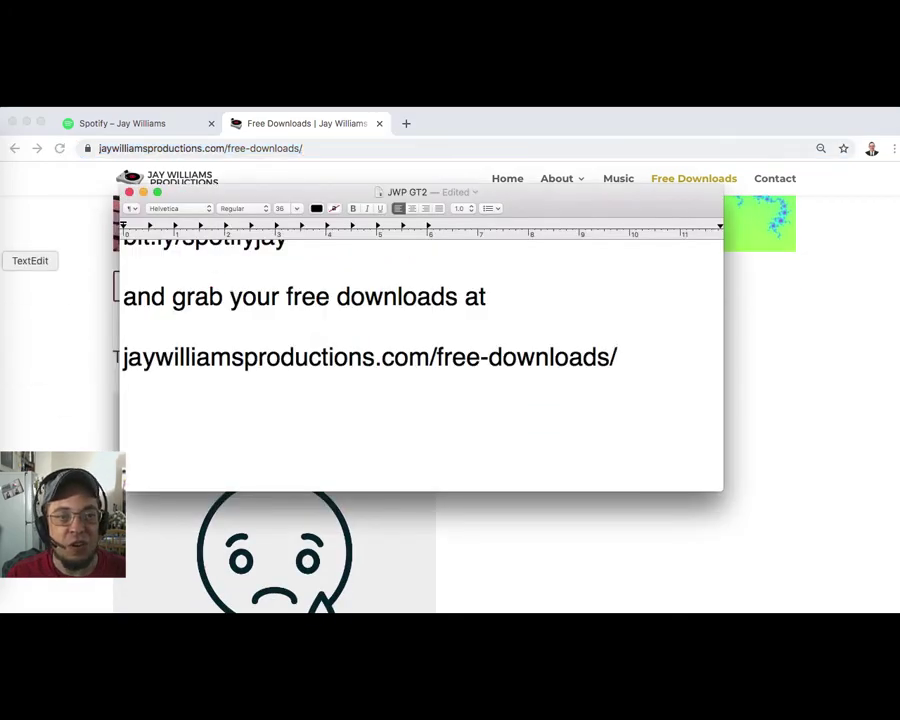
scroll(410, 362, "up", 10)
scroll(410, 362, "up", 5)
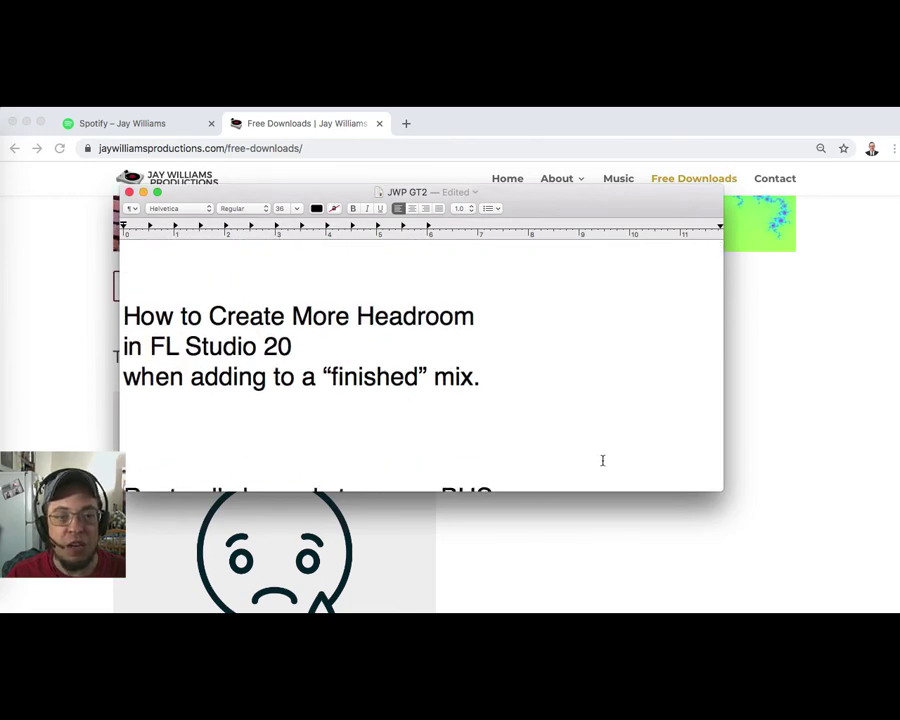
left_click_drag(696, 488, 566, 422)
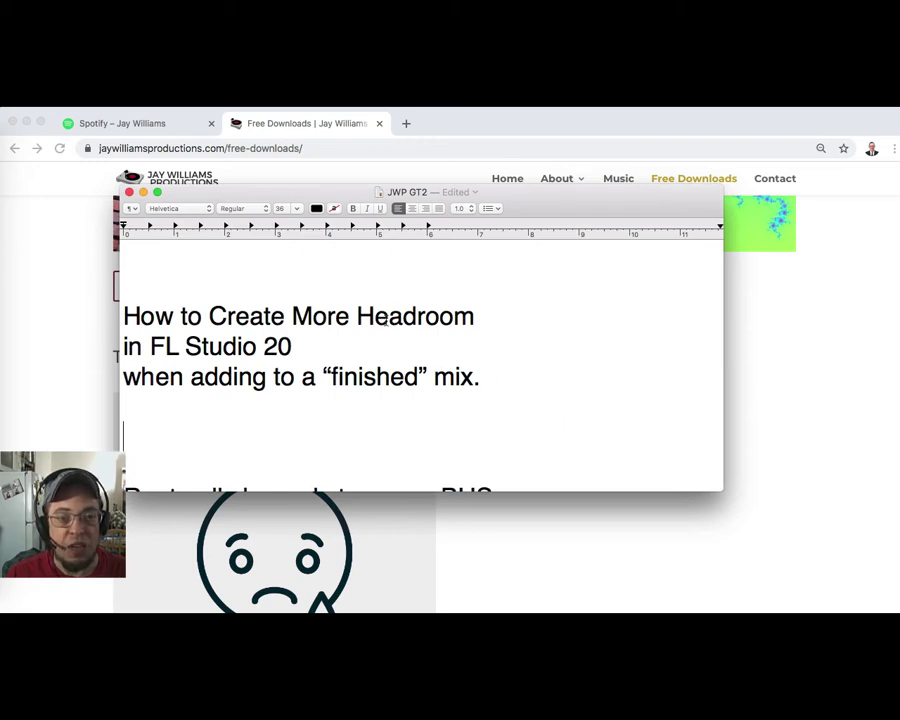
Step: Highlight the title words 'Headroom' and 'finished' in turn, then clear the selection
left_click_drag(357, 316, 476, 320)
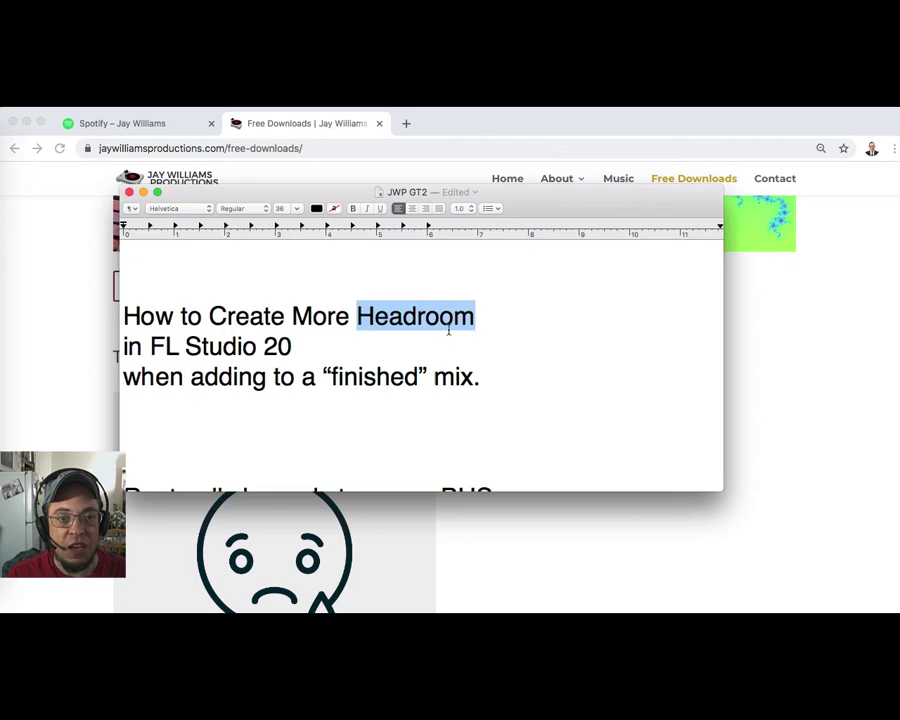
left_click_drag(331, 378, 420, 378)
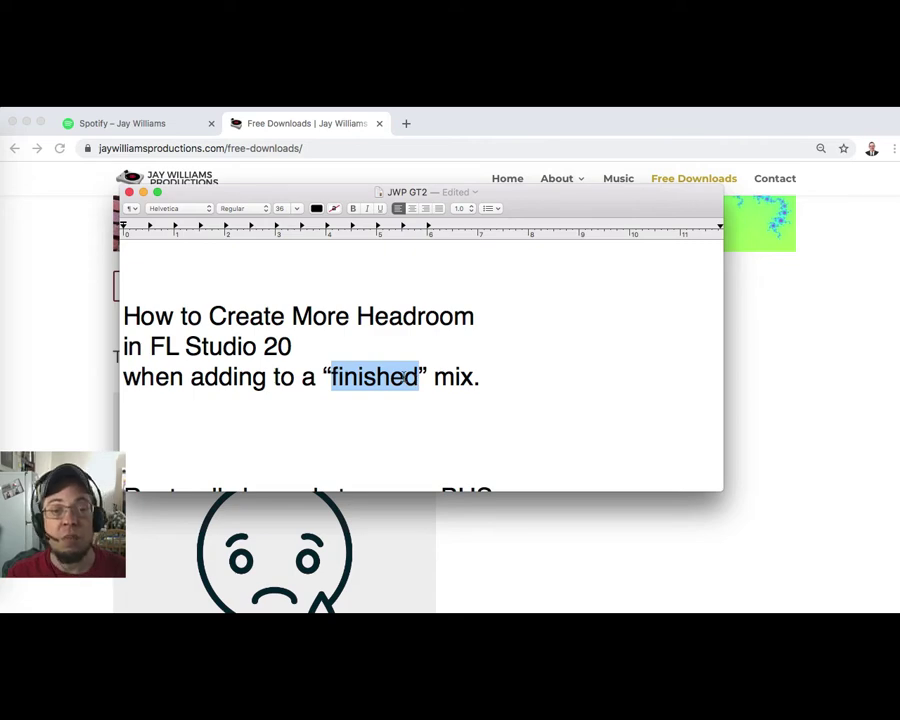
left_click(391, 427)
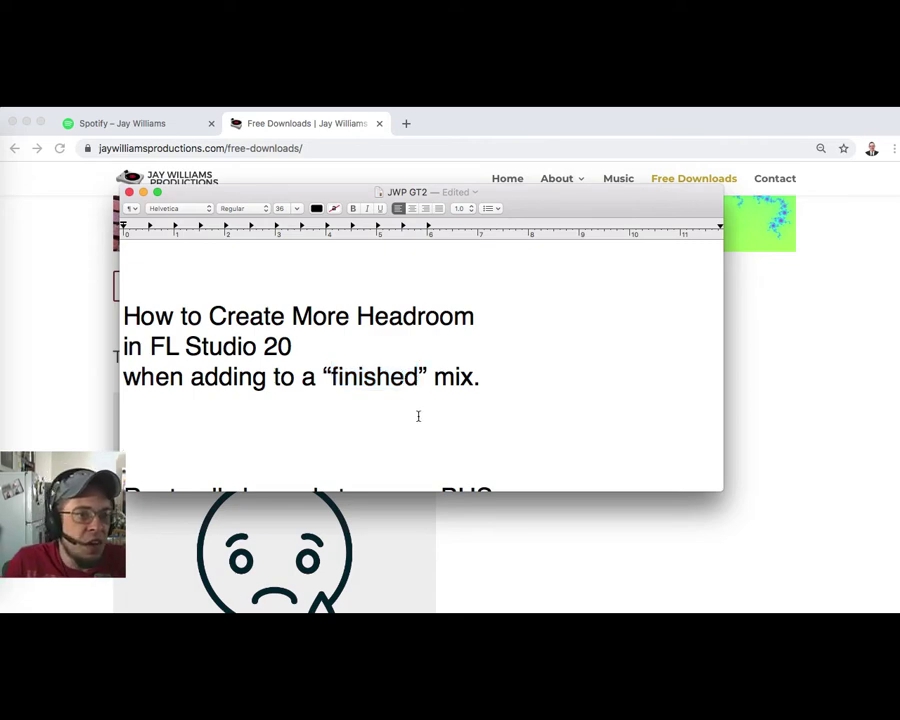
left_click(20, 150)
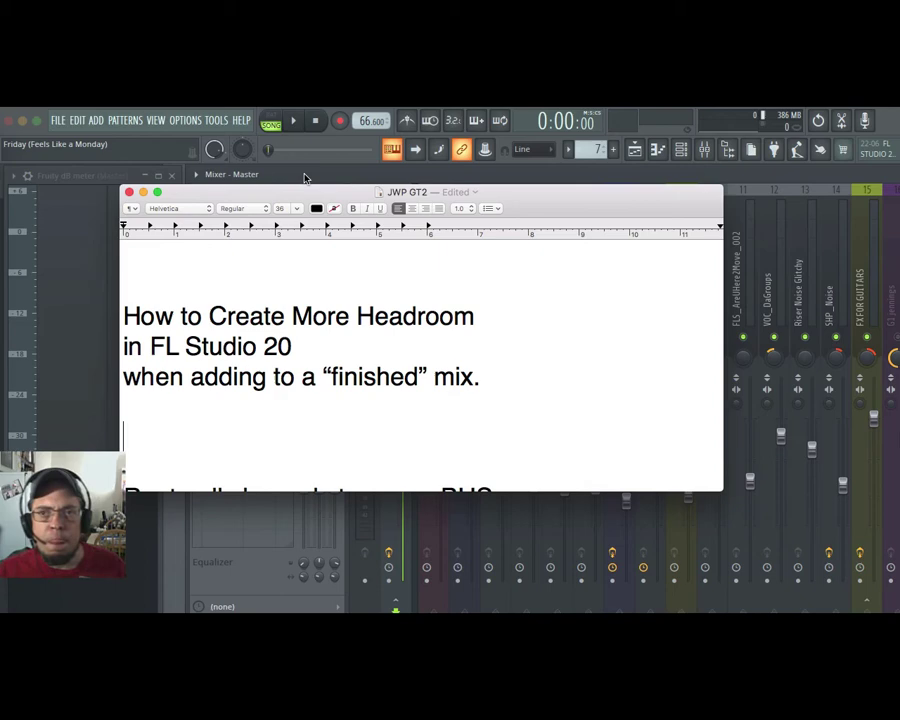
Step: Bring FL Studio forward and briefly test-play the song
left_click(305, 178)
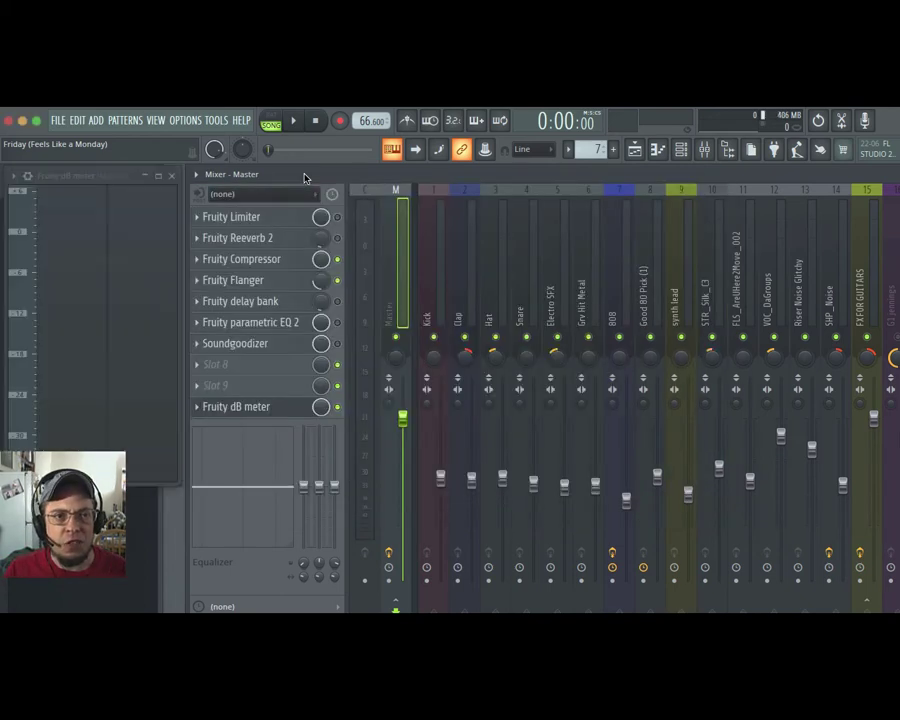
left_click(294, 122)
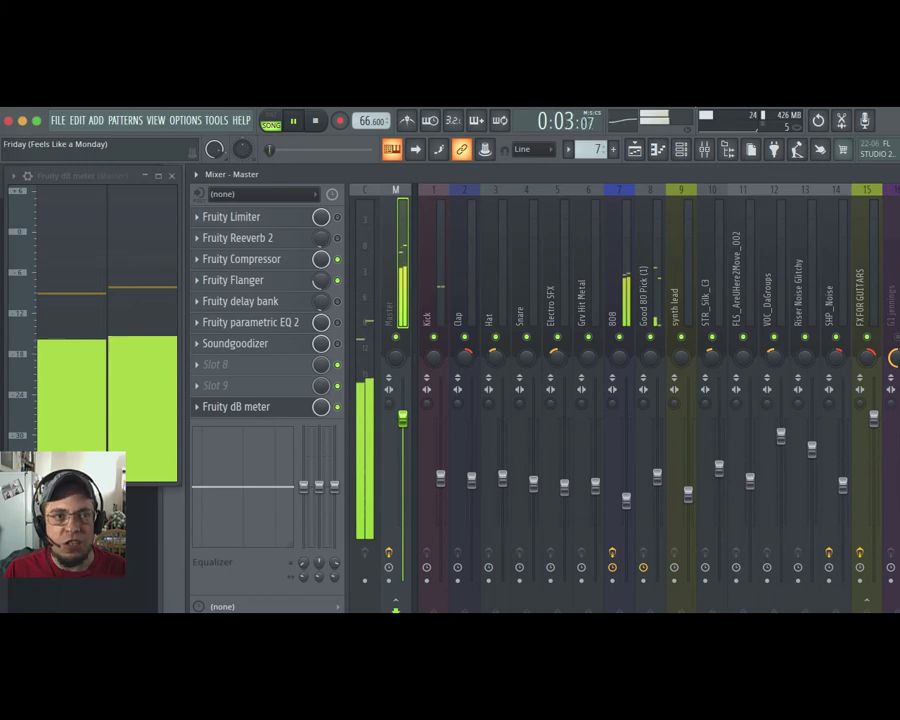
left_click(315, 125)
Step: Open Options > Project info and look through the settings tabs, ending on Audio
left_click(185, 120)
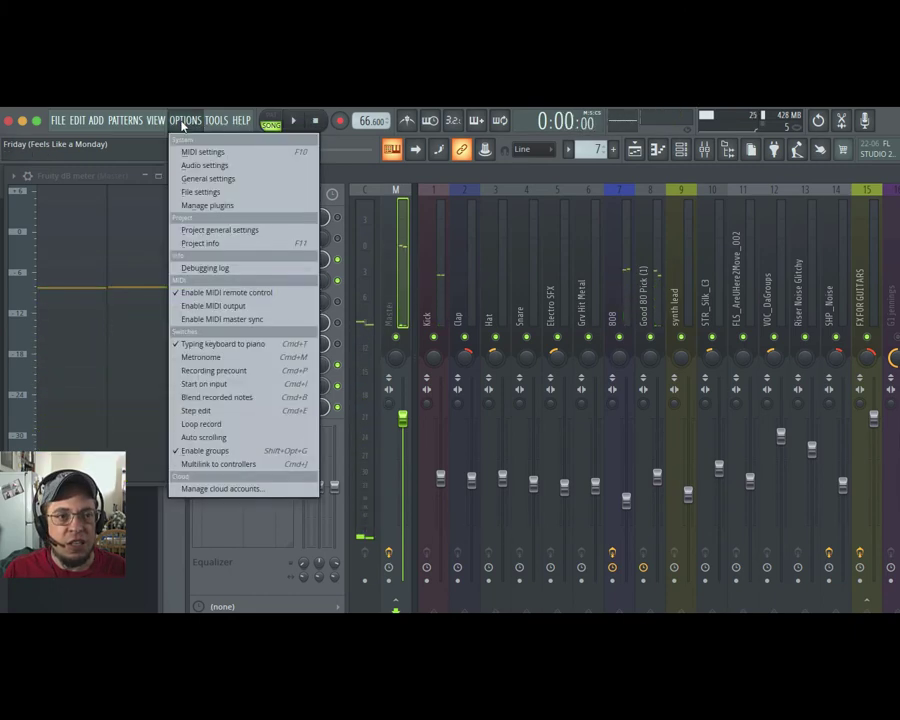
left_click(210, 243)
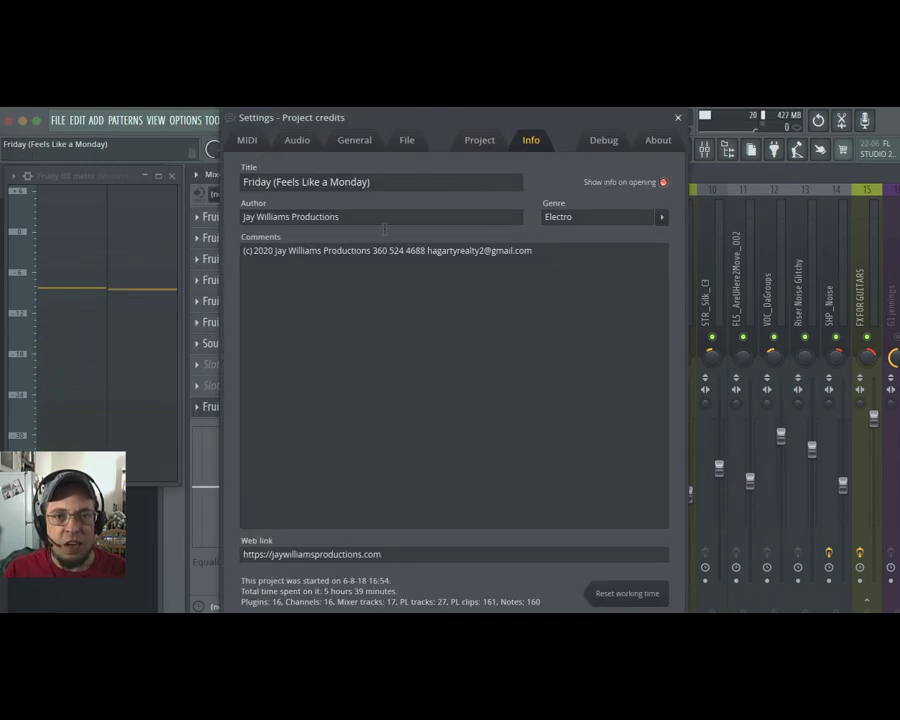
left_click(480, 142)
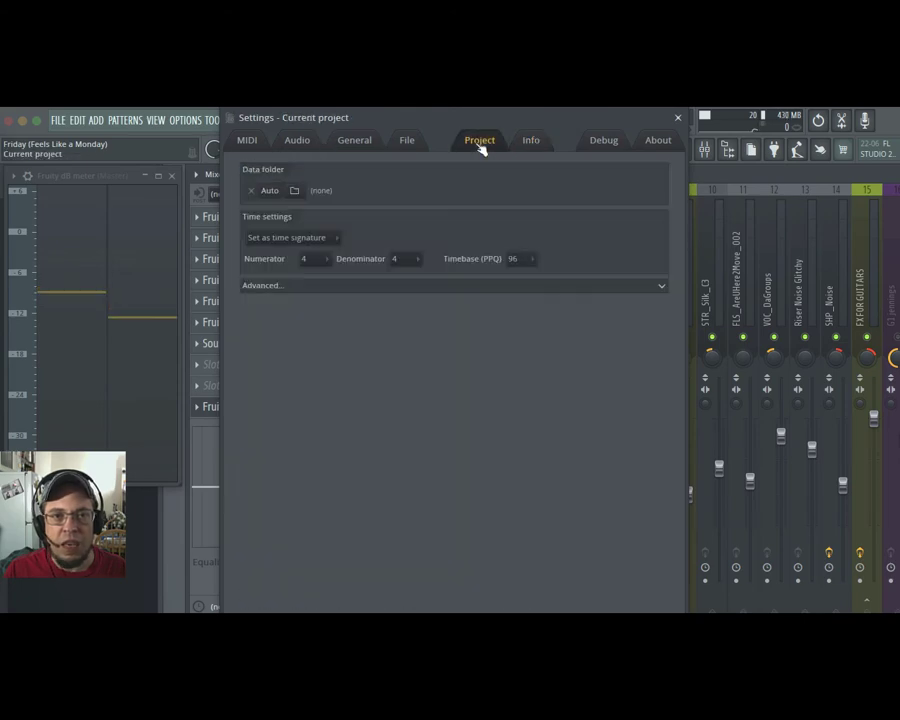
left_click(531, 143)
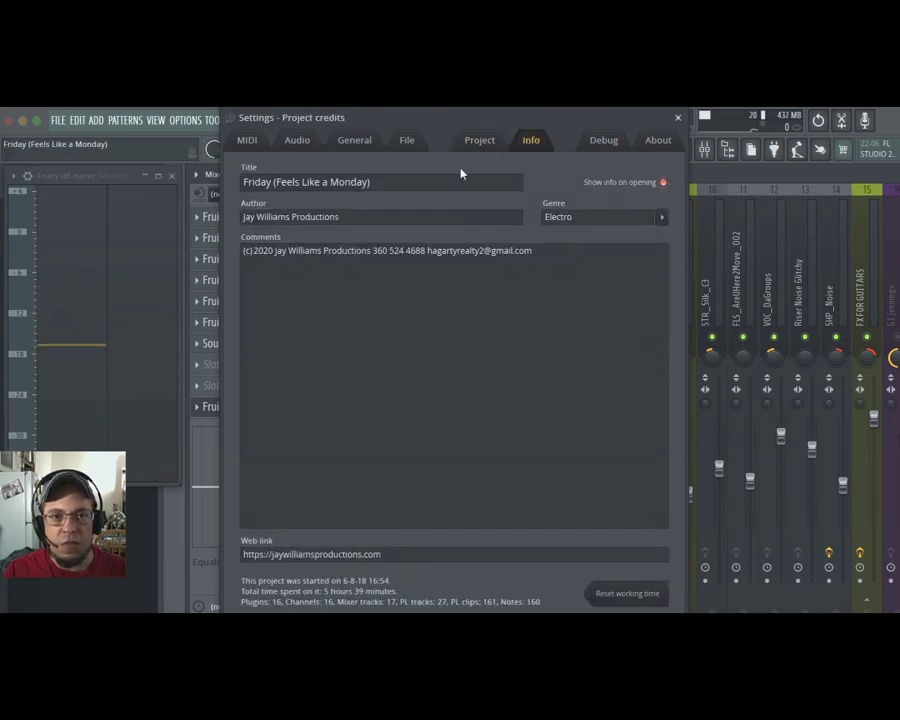
left_click(407, 142)
left_click(350, 144)
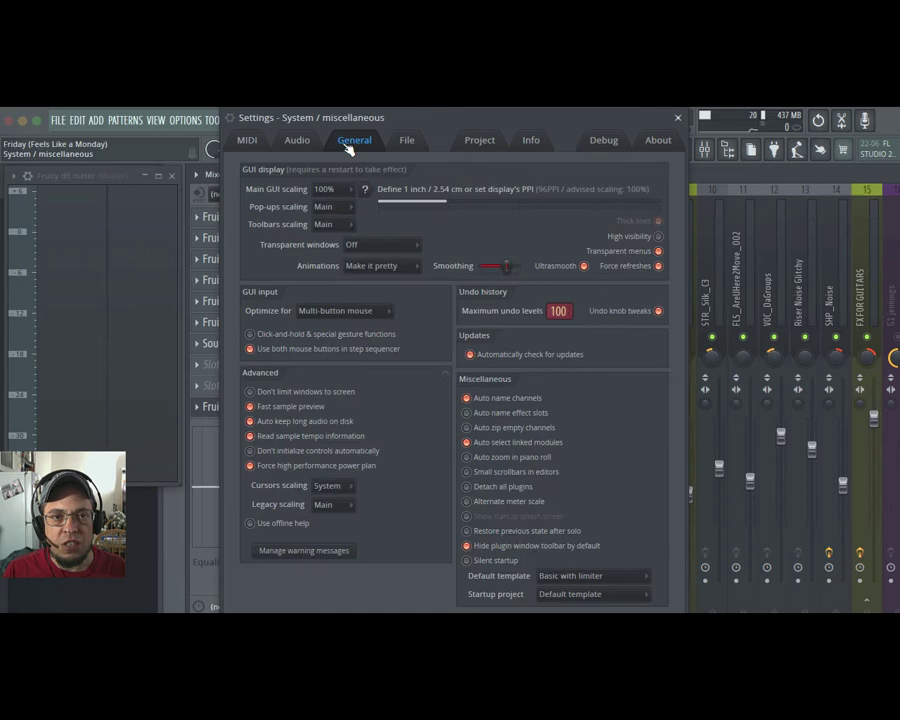
left_click(295, 143)
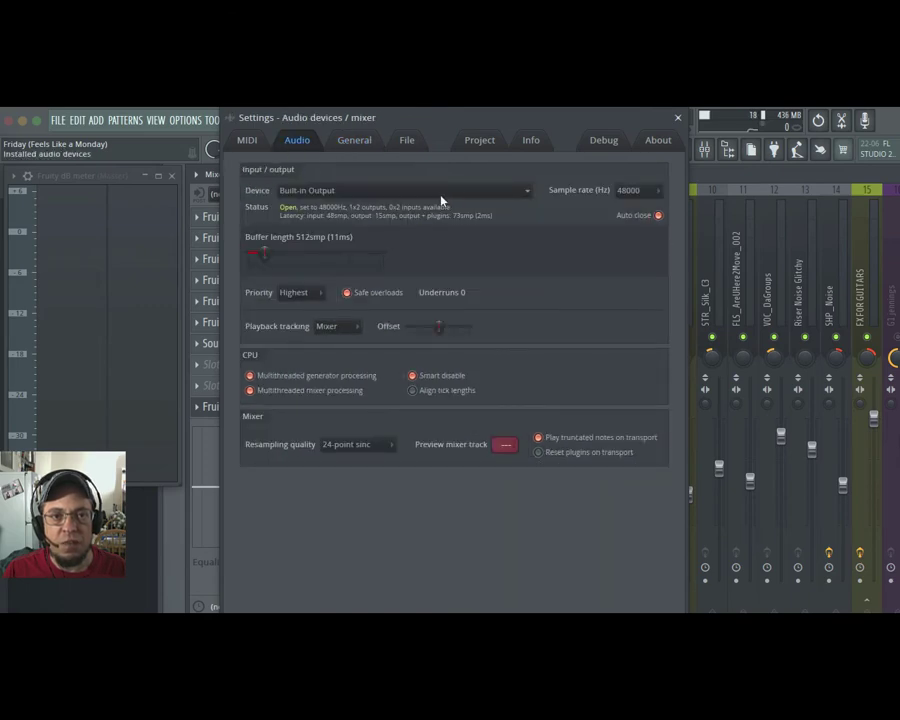
Step: Set the audio output device to Logitech Wireless Headset and restart playback
left_click(437, 194)
left_click(417, 230)
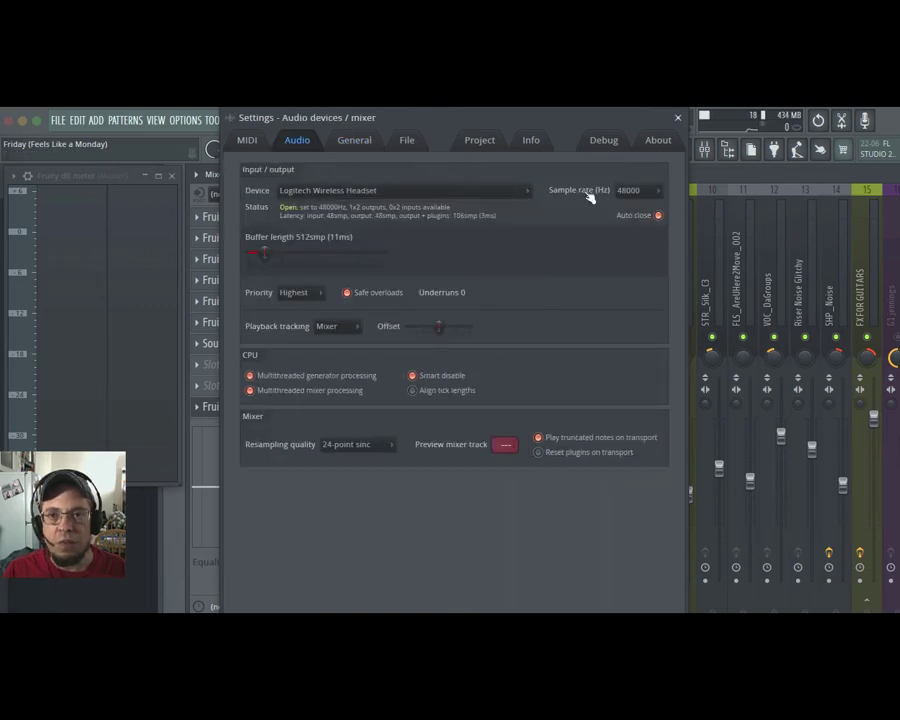
key("Escape")
left_click(295, 123)
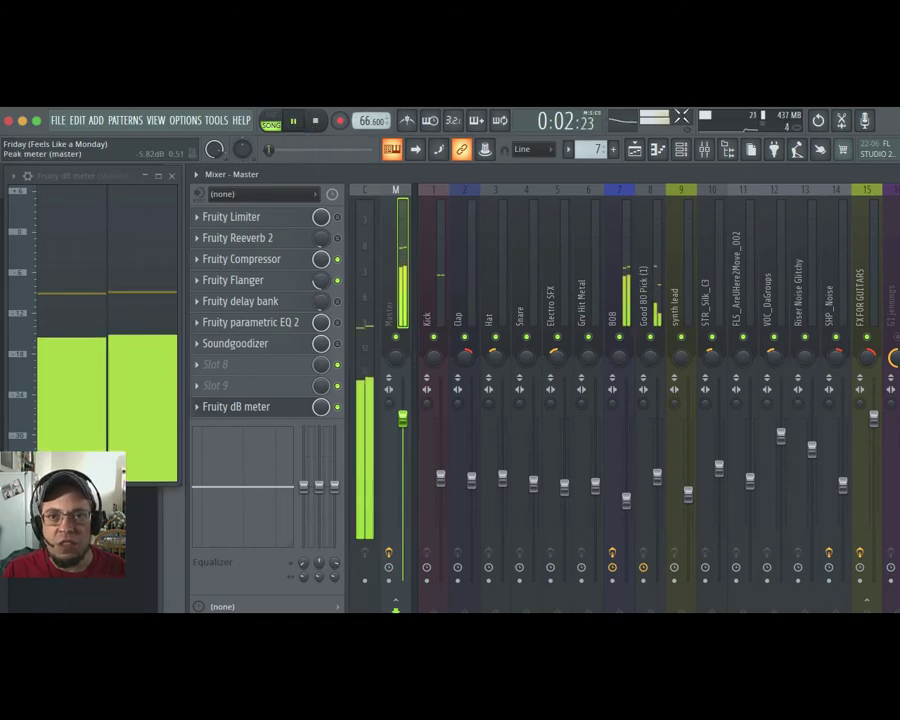
left_click(693, 110)
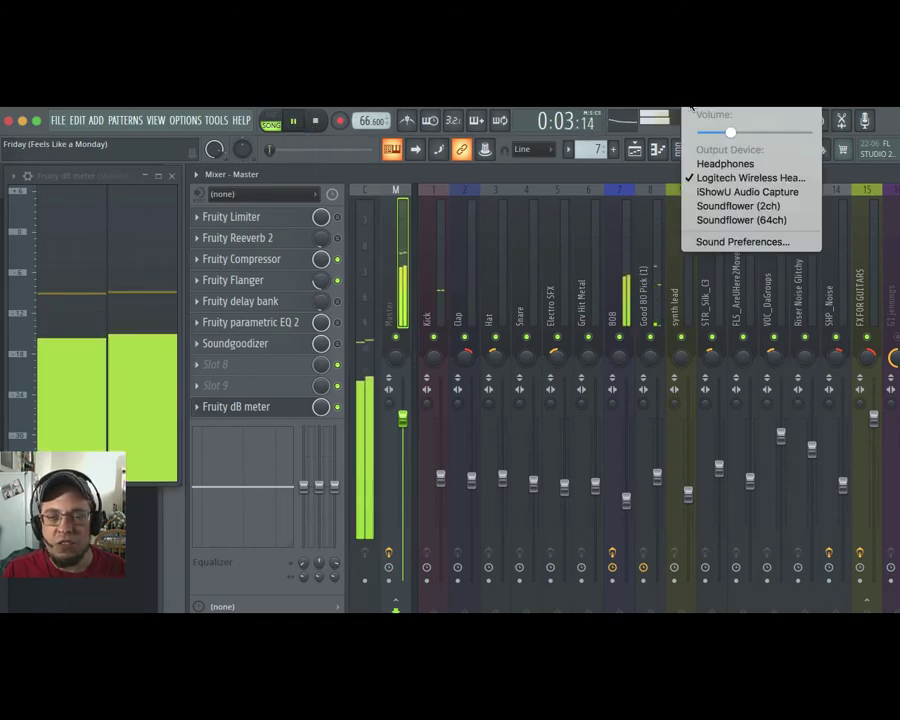
left_click(733, 133)
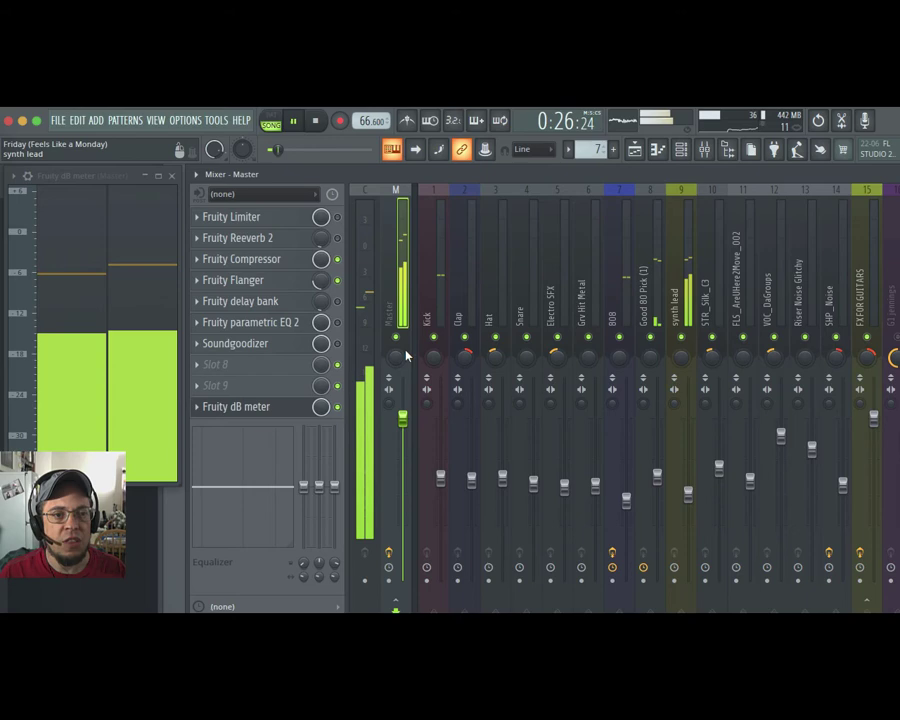
left_click(663, 120)
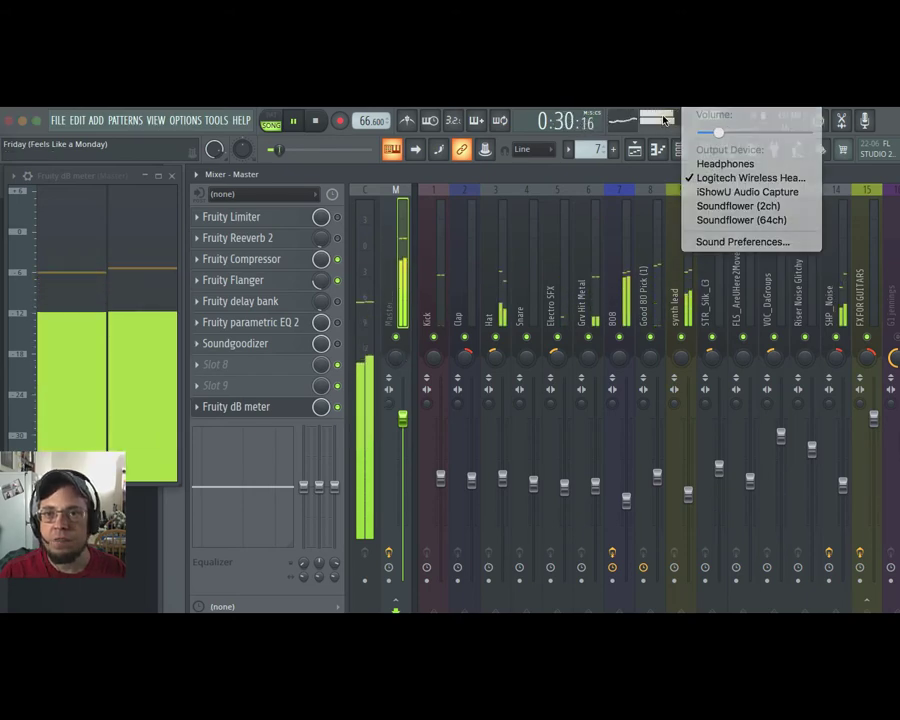
left_click(663, 120)
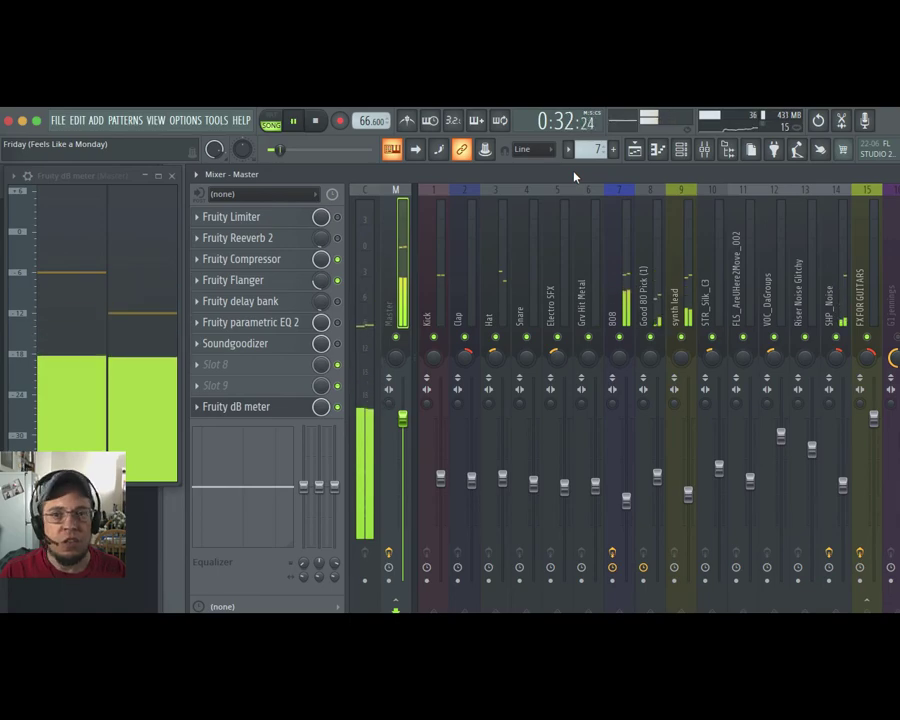
left_click_drag(575, 178, 547, 187)
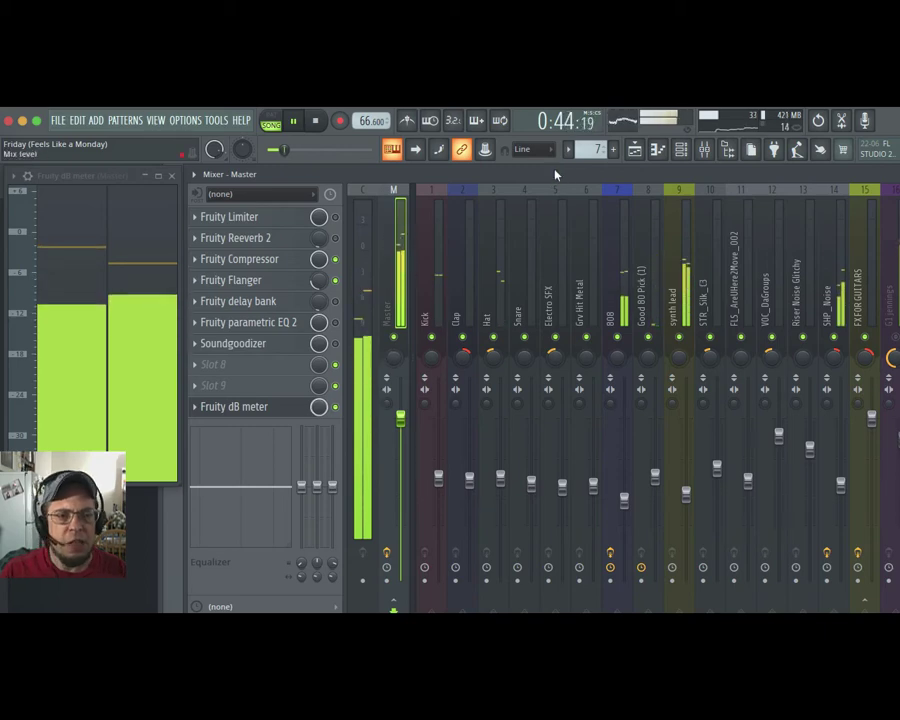
left_click(253, 407)
left_click(253, 407)
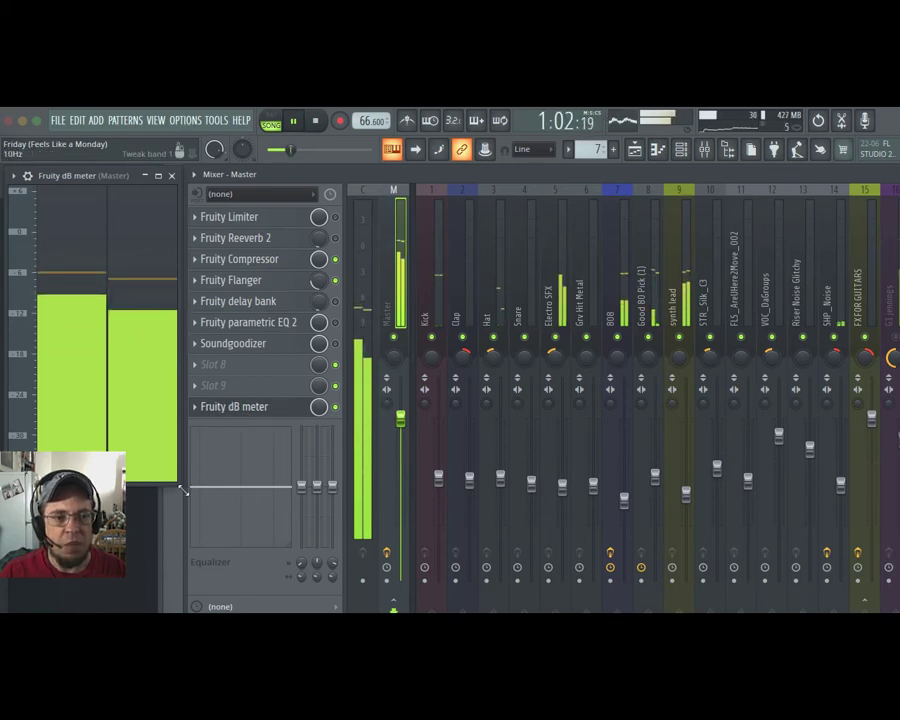
Step: Stretch the Fruity dB meter window by its corner across the whole mixer area
left_click_drag(180, 486, 890, 597)
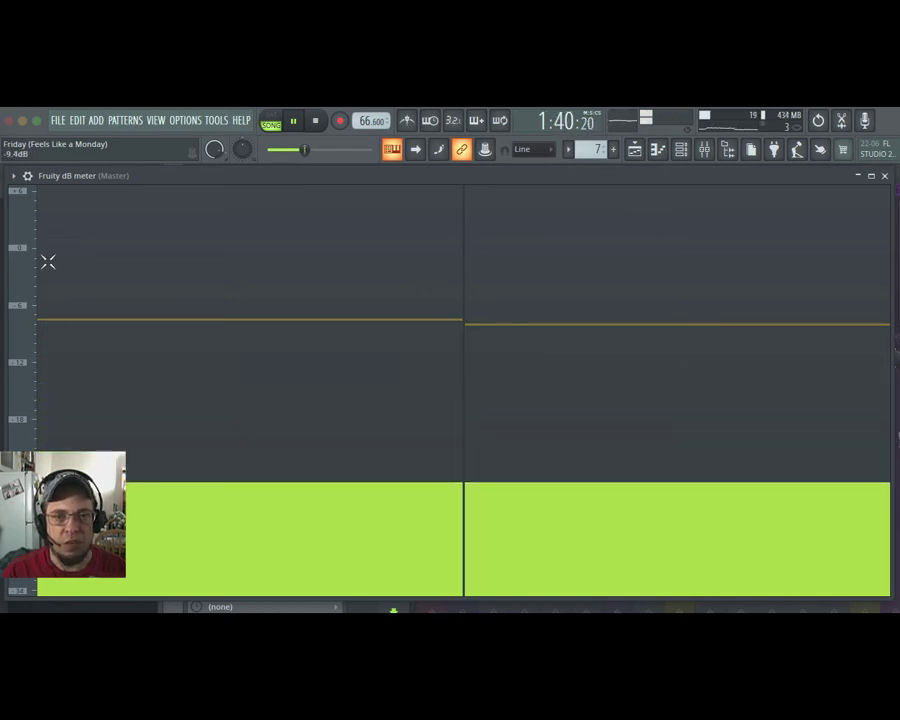
Step: Minimize the dB meter window and shift the Mixer window to the left
left_click(856, 178)
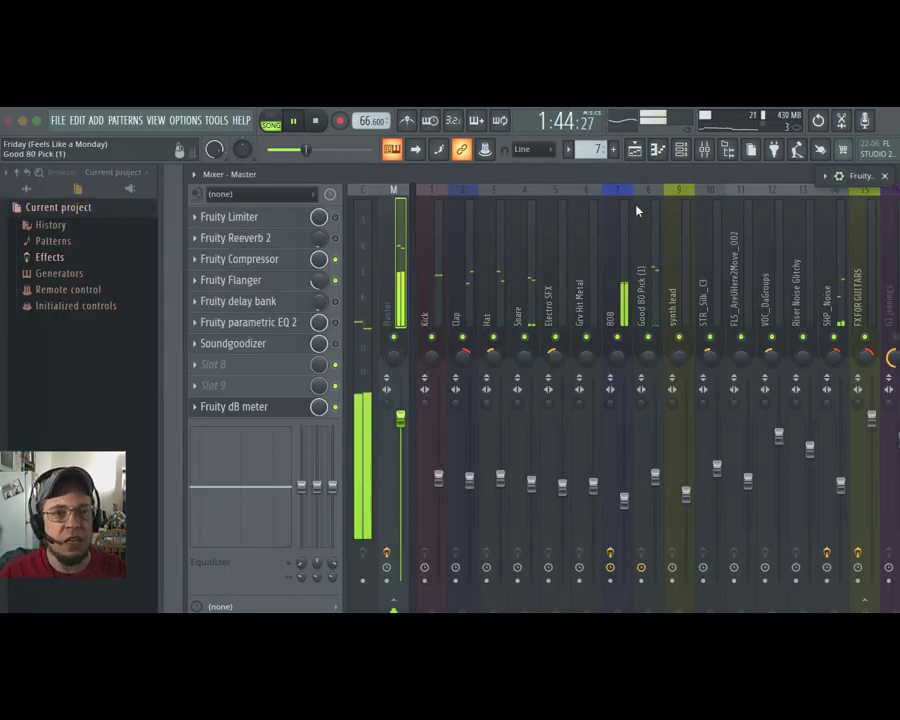
left_click_drag(588, 181, 575, 181)
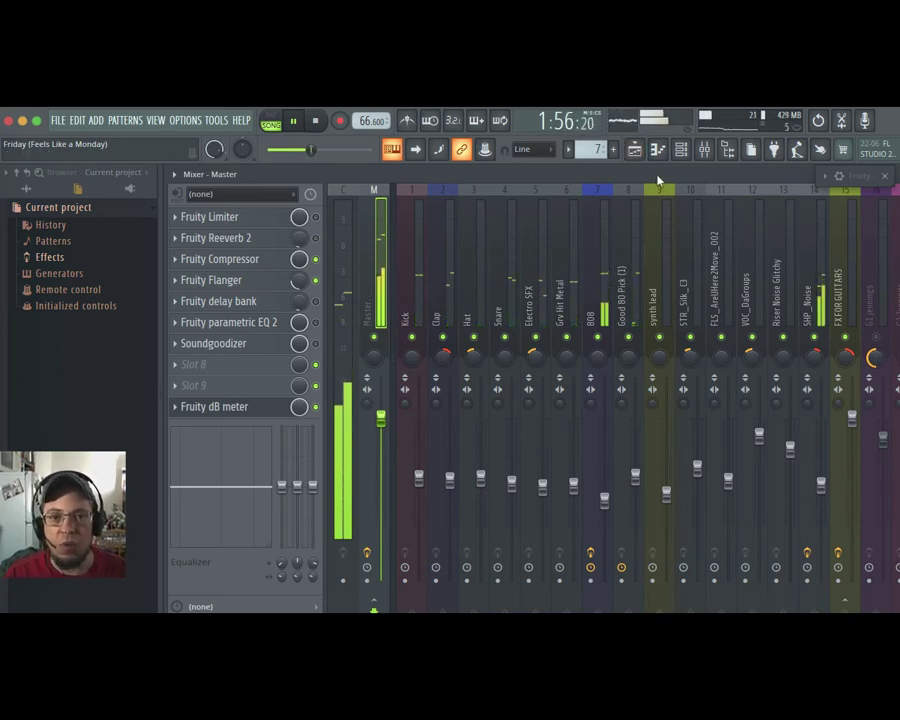
mouse_move(657, 180)
left_mouse_down()
mouse_move(567, 178)
mouse_move(690, 185)
mouse_move(660, 186)
left_mouse_up()
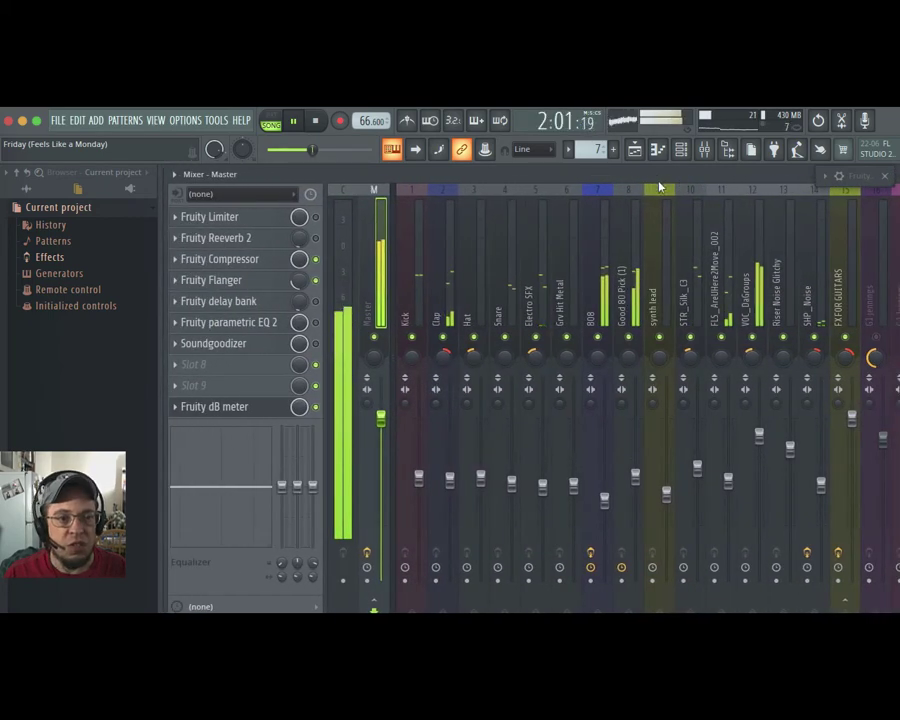
Step: Reopen the Fruity dB meter from its slot, move it to the left and enlarge it
left_click(230, 414)
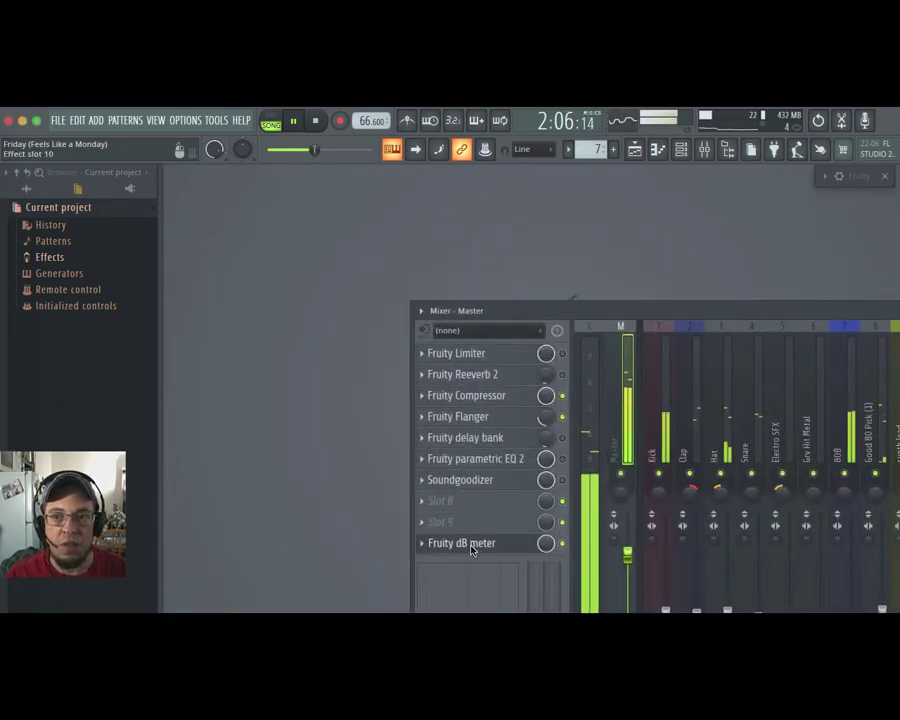
left_click(826, 177)
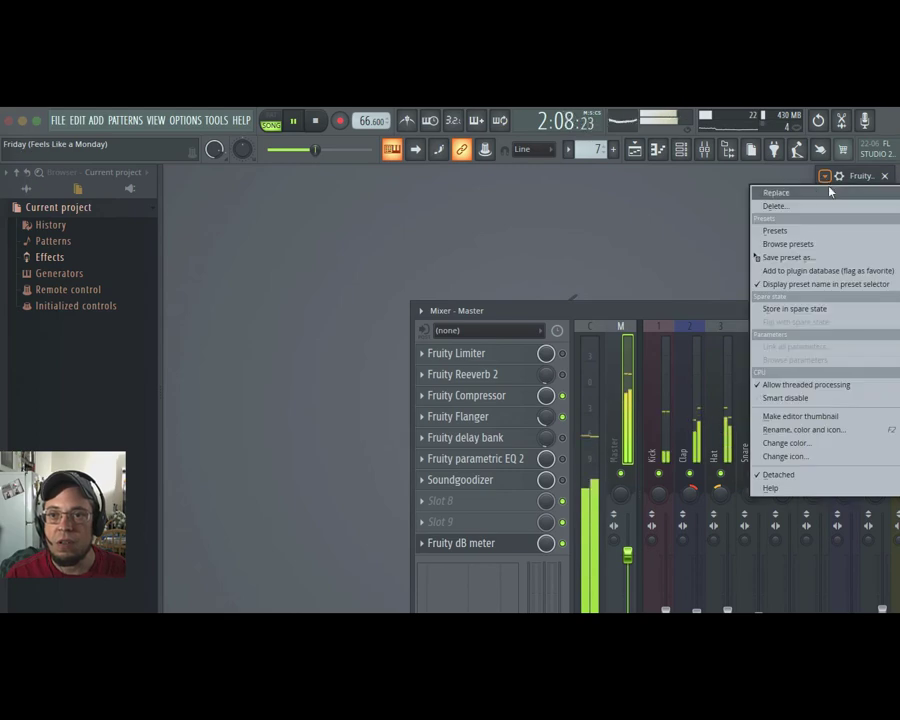
left_click(853, 186)
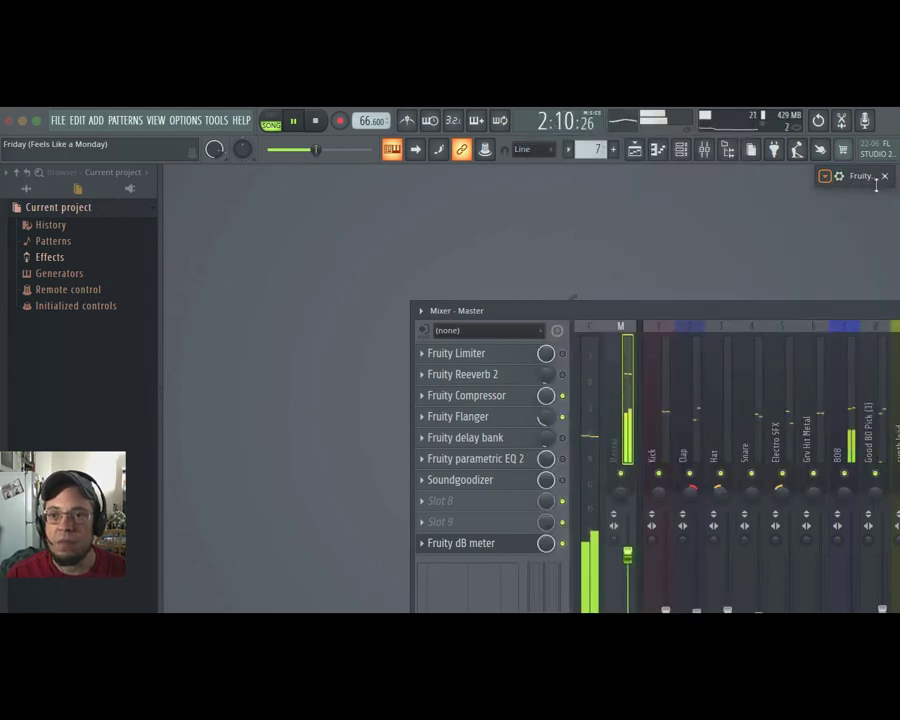
left_click_drag(886, 180, 224, 177)
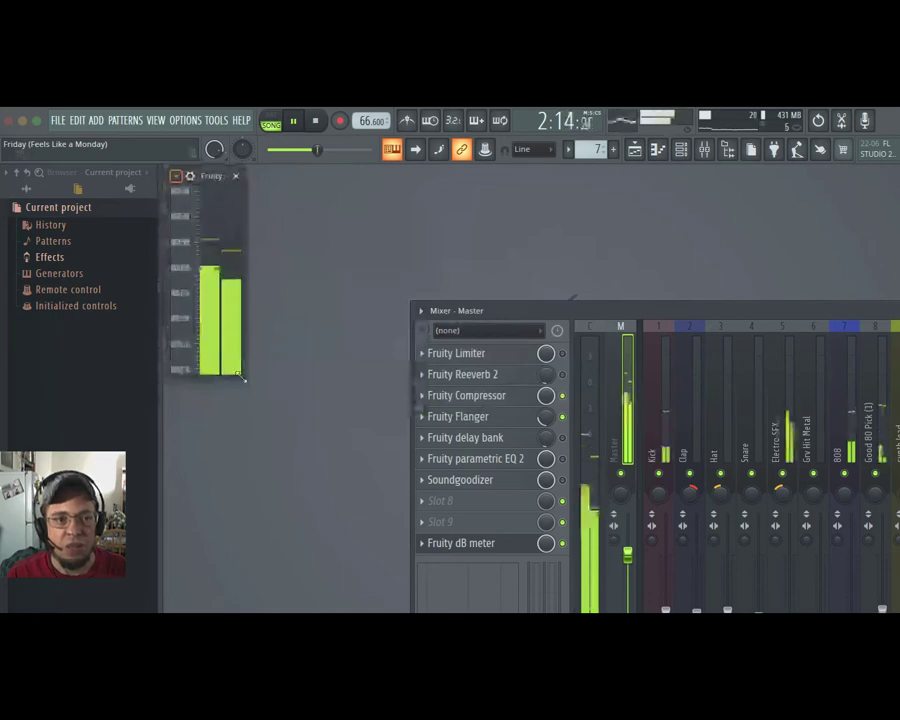
left_click_drag(241, 376, 404, 592)
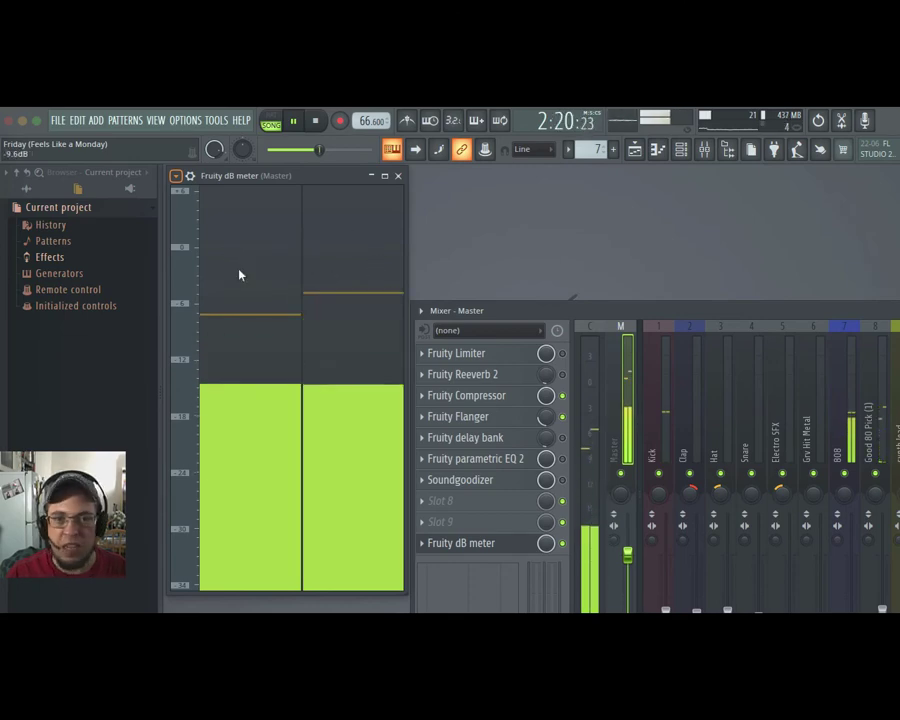
Step: Bring guitar channels 16 and 17 into view, unmute G1 and G2, and raise G2 to 0.0 dB
left_click_drag(612, 313, 621, 206)
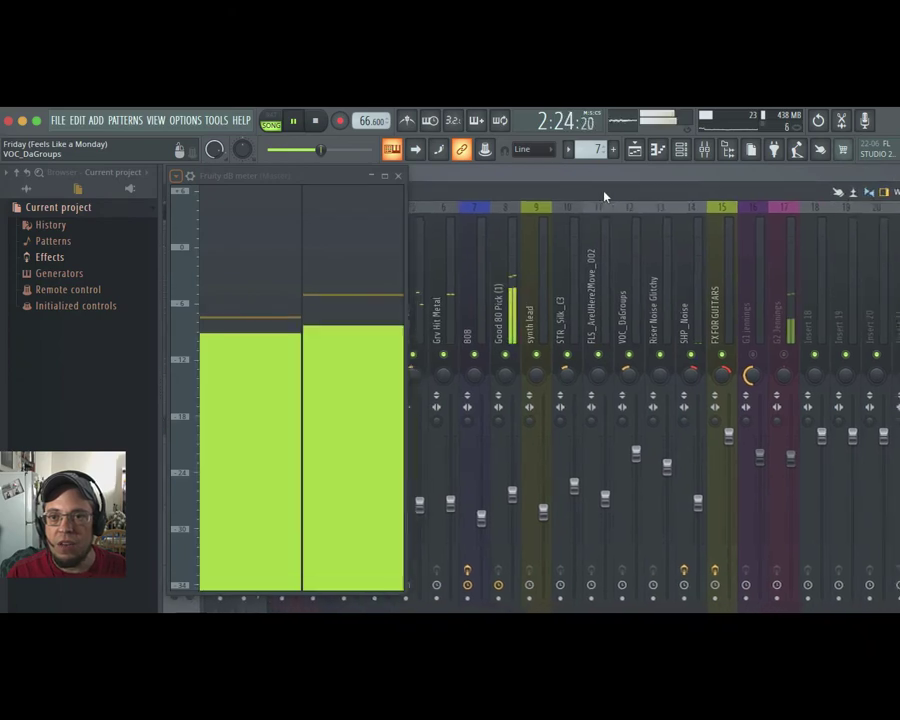
left_click(786, 356)
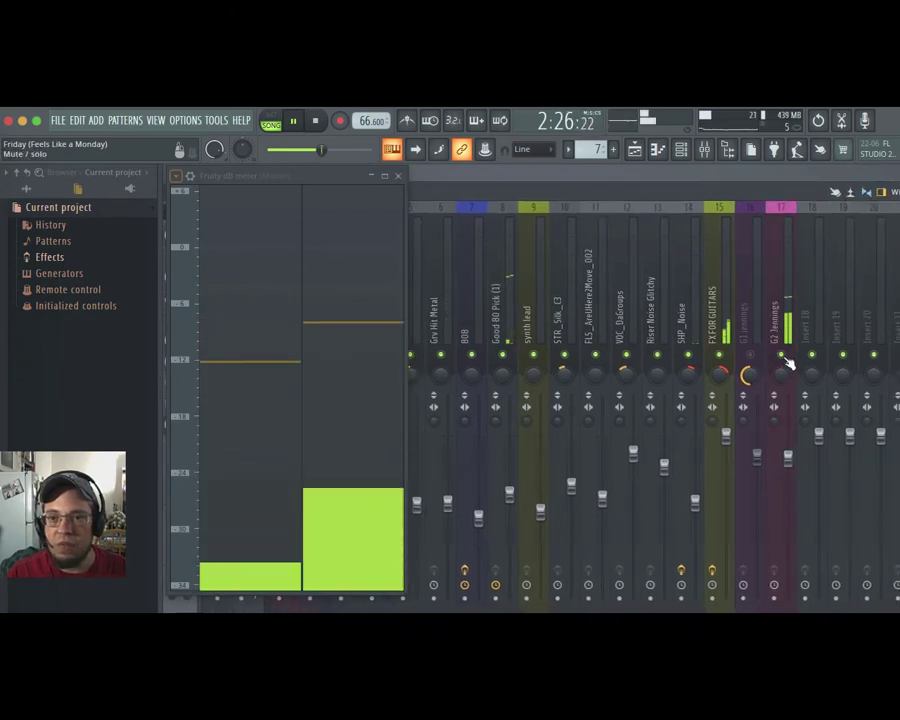
left_click(750, 356)
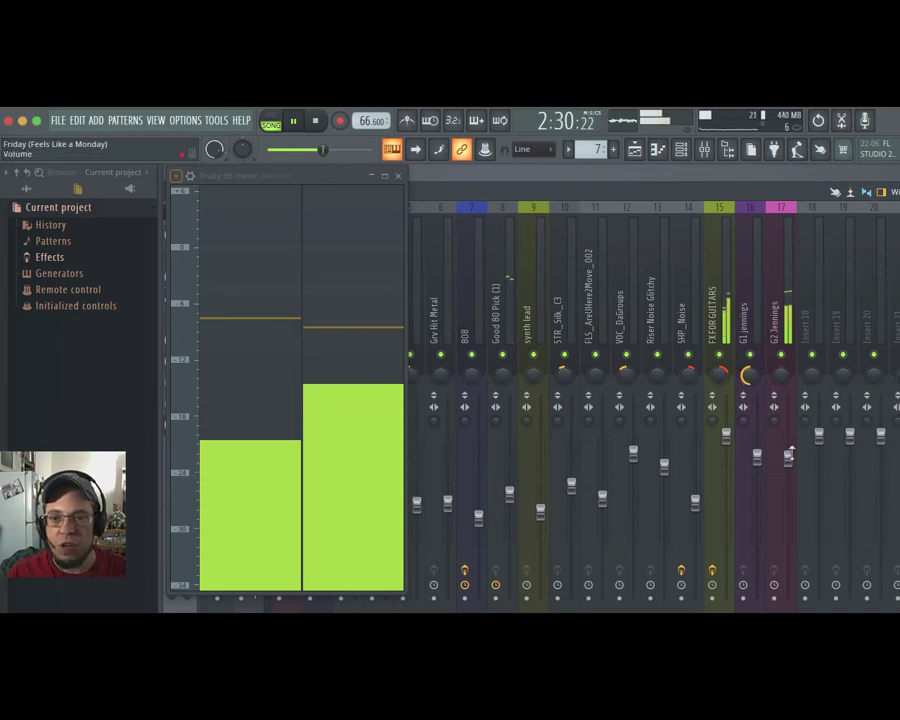
left_click_drag(788, 458, 757, 437)
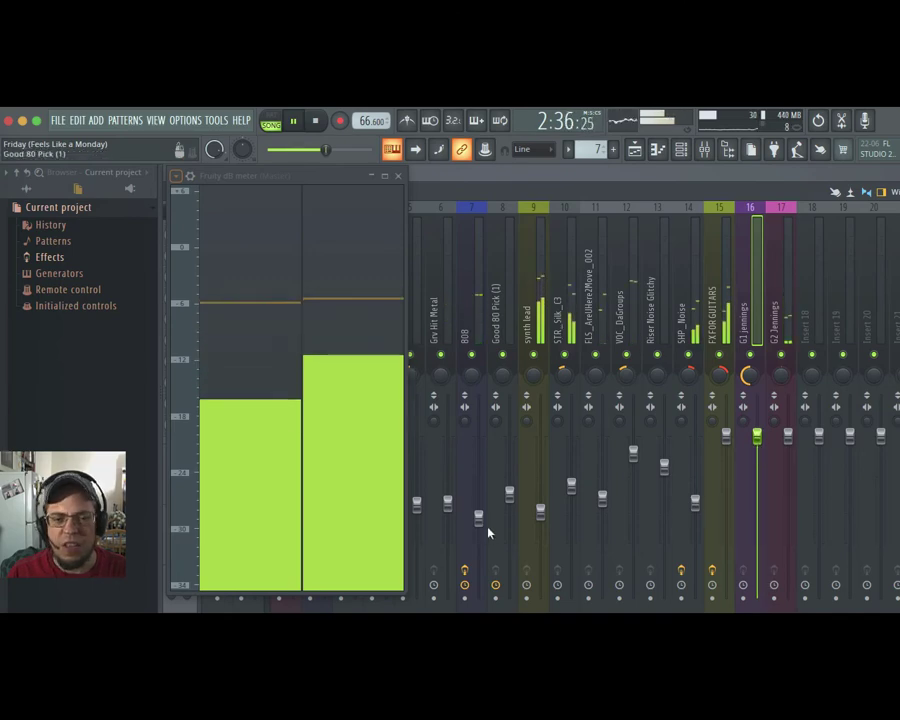
Step: Raise 808 to -6.8 dB, channel 5 to -9.2 dB and Good 80 Pick to -5.5 dB
left_click_drag(487, 524, 487, 488)
left_click_drag(416, 504, 416, 496)
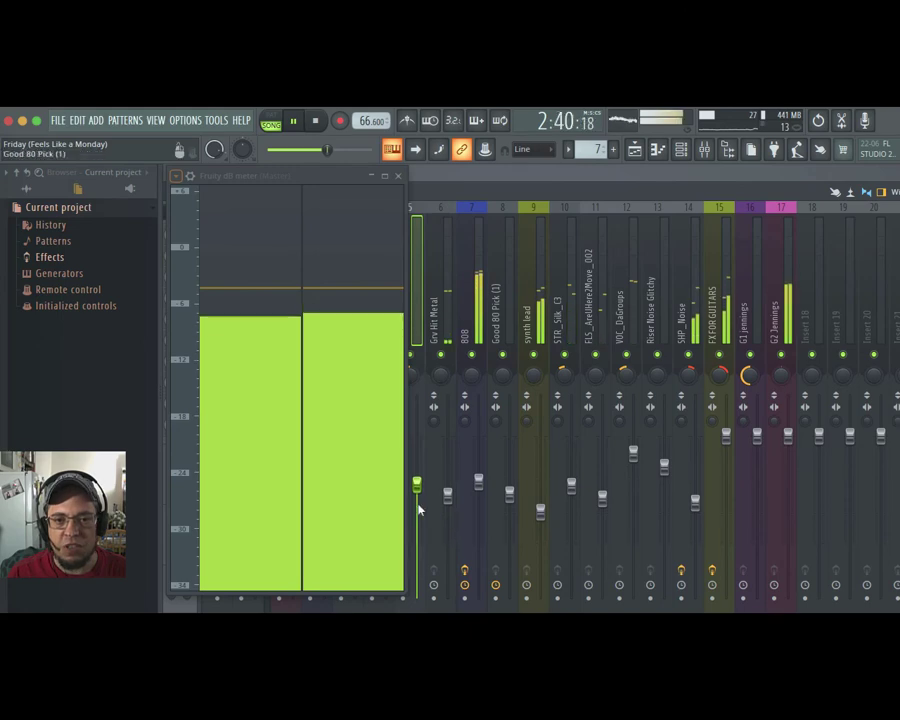
left_click_drag(509, 508, 604, 506)
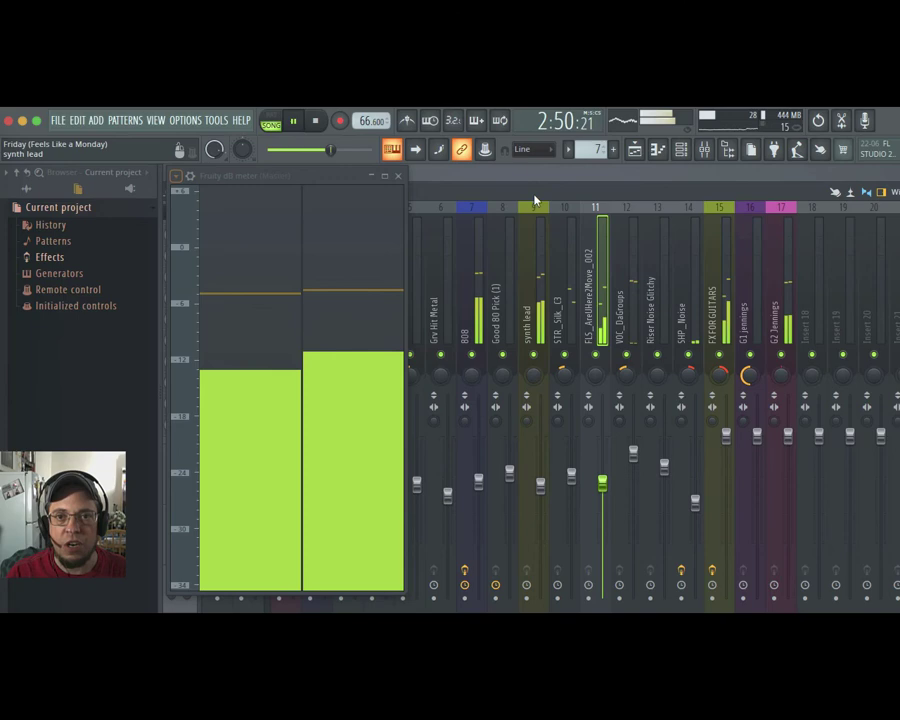
scroll(535, 200, "left", 5)
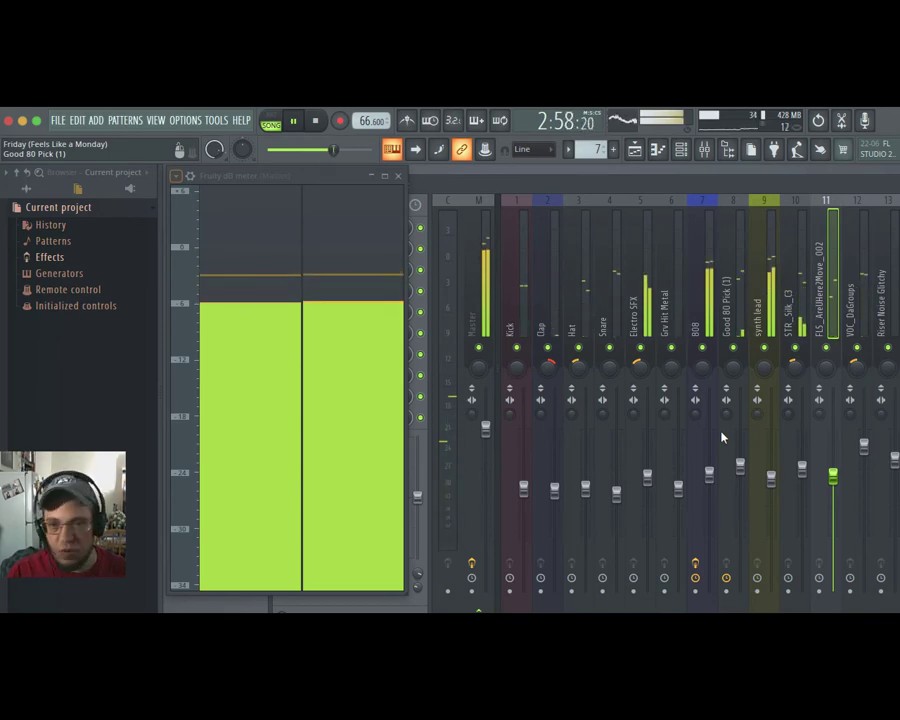
Step: Pull down Good 80 Pick, 808, Electro SFX, Snare, Hat and Kick (about 53%) faders
left_click_drag(740, 465, 678, 500)
left_click(647, 478)
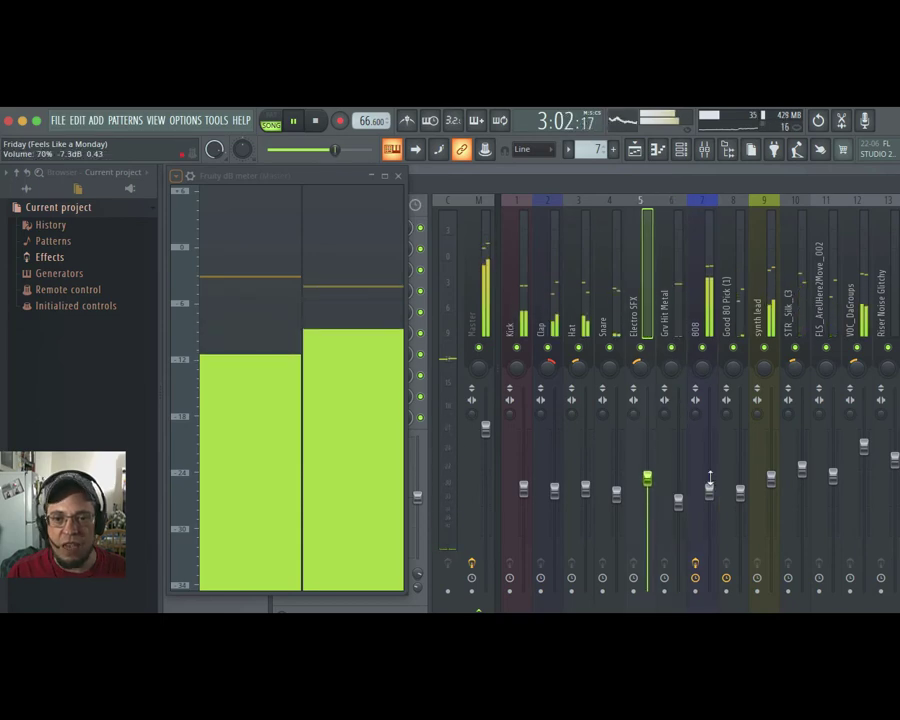
left_click_drag(616, 493, 585, 515)
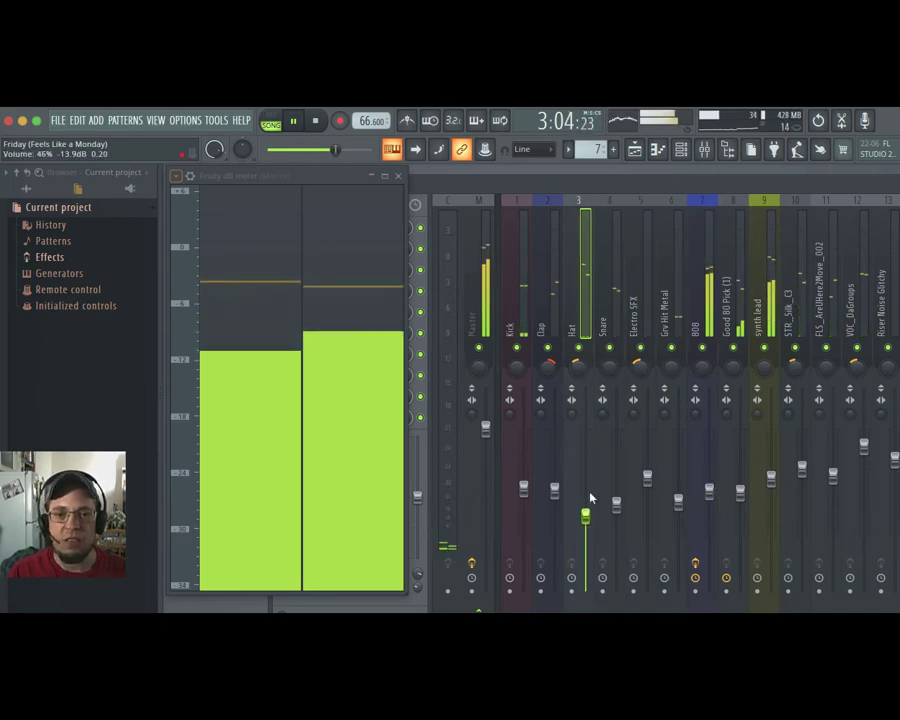
left_click_drag(523, 487, 523, 505)
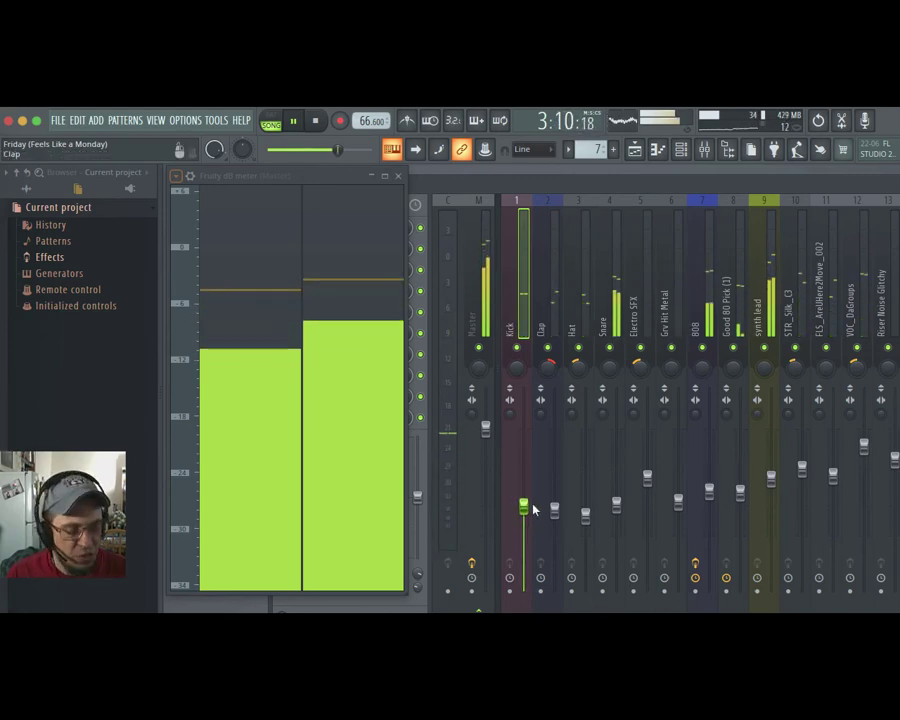
Step: Scroll along the mixer while watching the meter and trim the 808 volume slightly
scroll(705, 184, "down", 3)
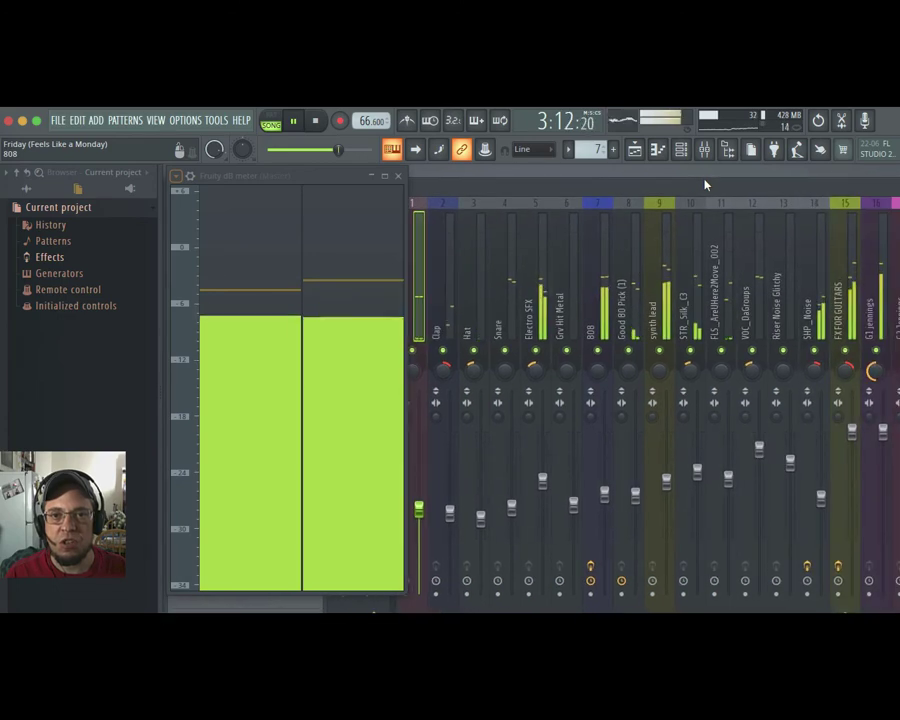
scroll(705, 184, "up", 2)
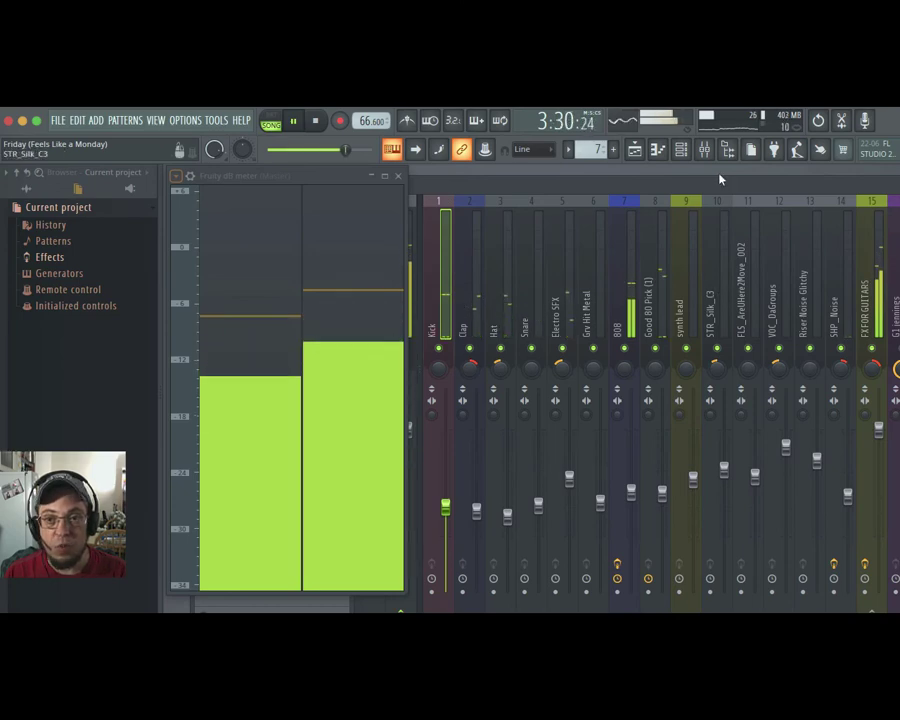
scroll(719, 179, "right", 5)
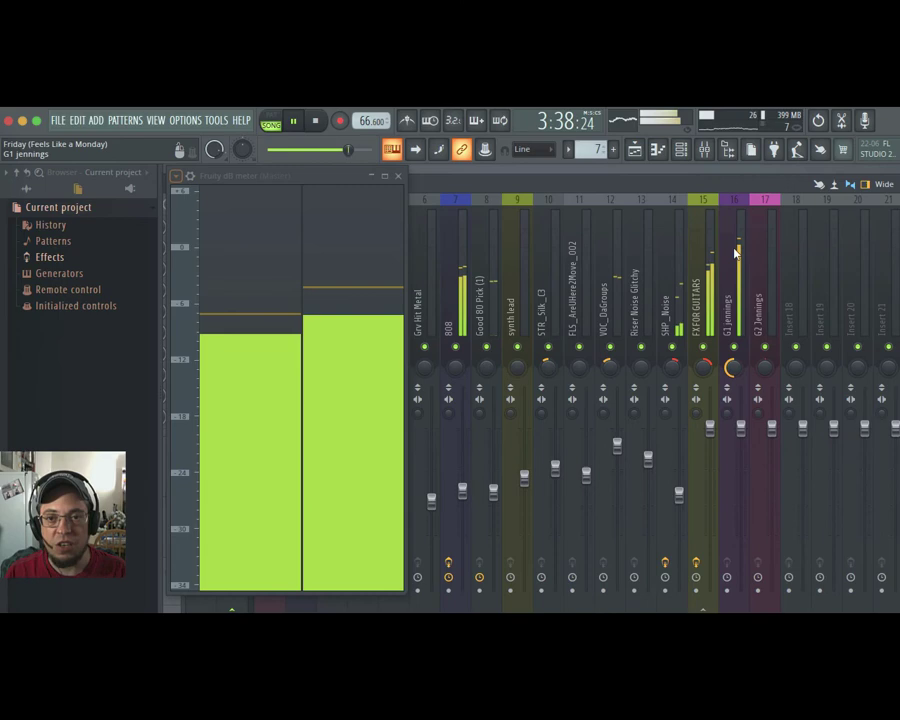
scroll(621, 187, "left", 2)
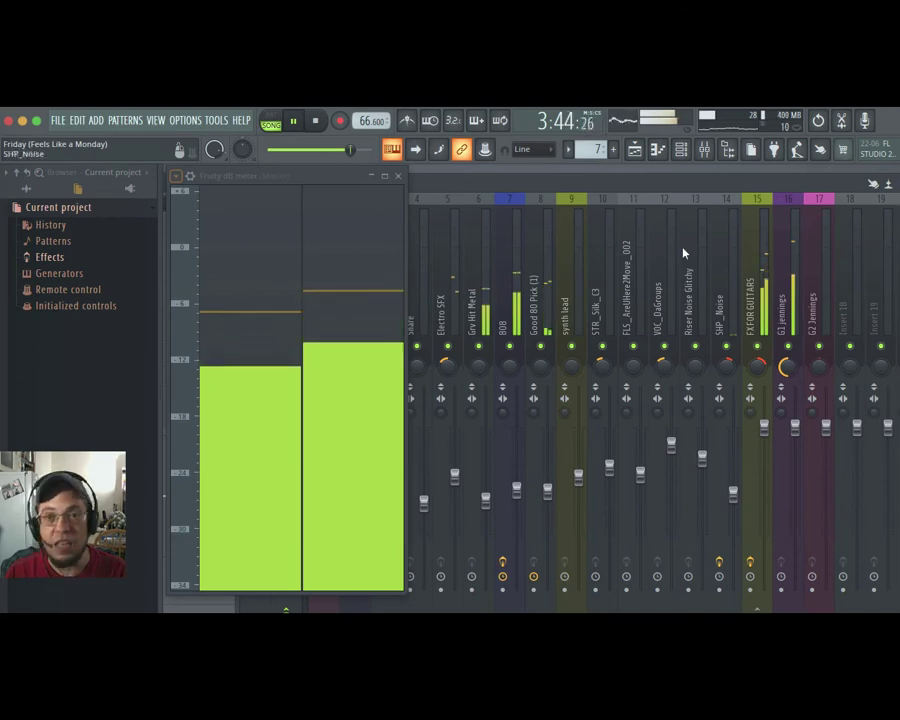
scroll(580, 195, "left", 3)
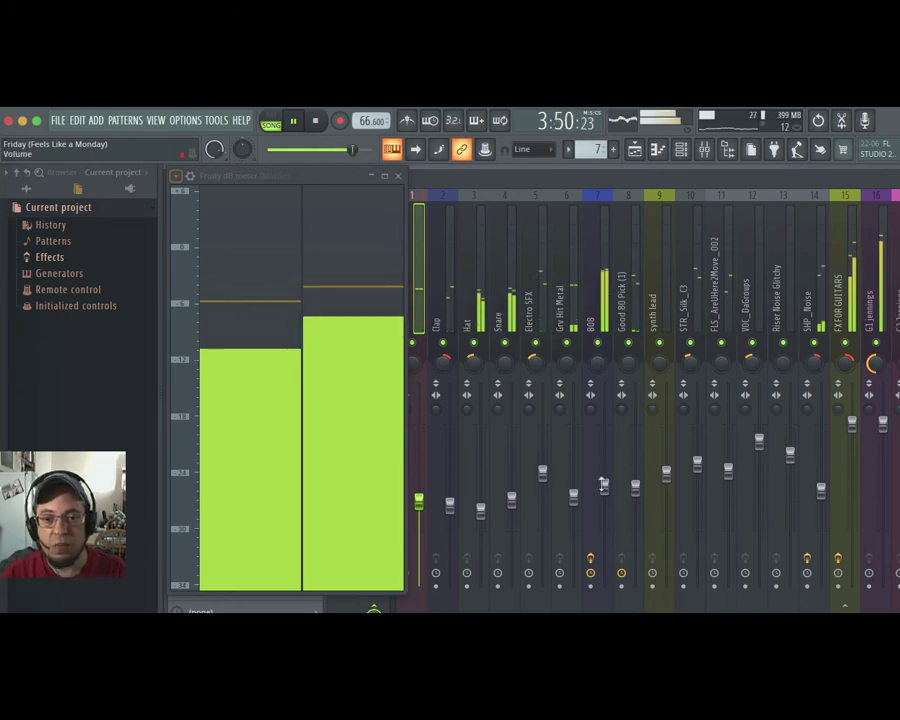
left_click_drag(604, 487, 603, 487)
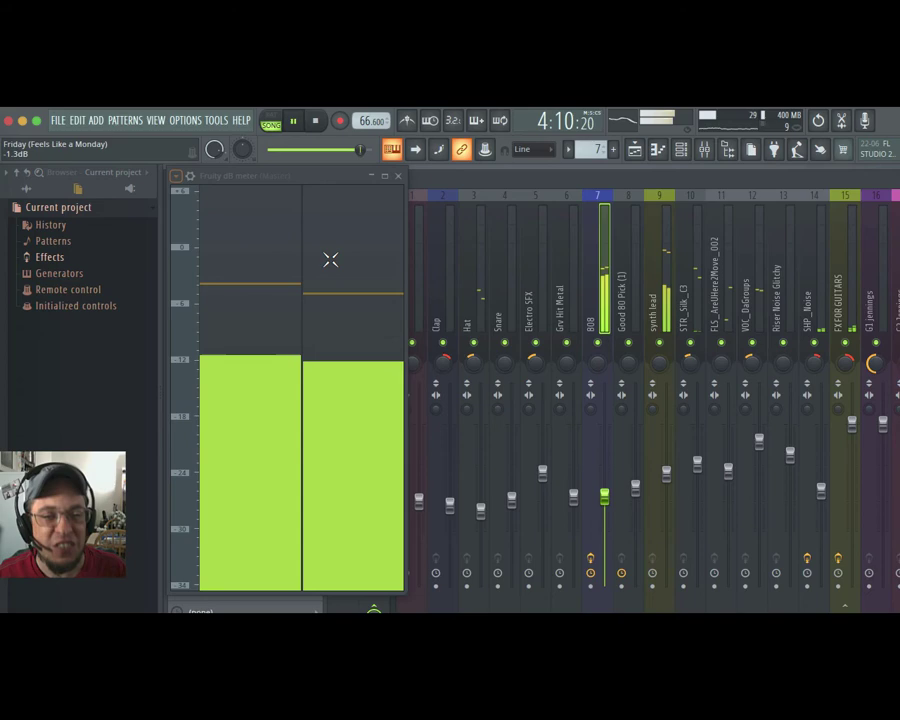
Step: Stop playback, close the dB meter and shift the mixer to show more channels
left_click(317, 121)
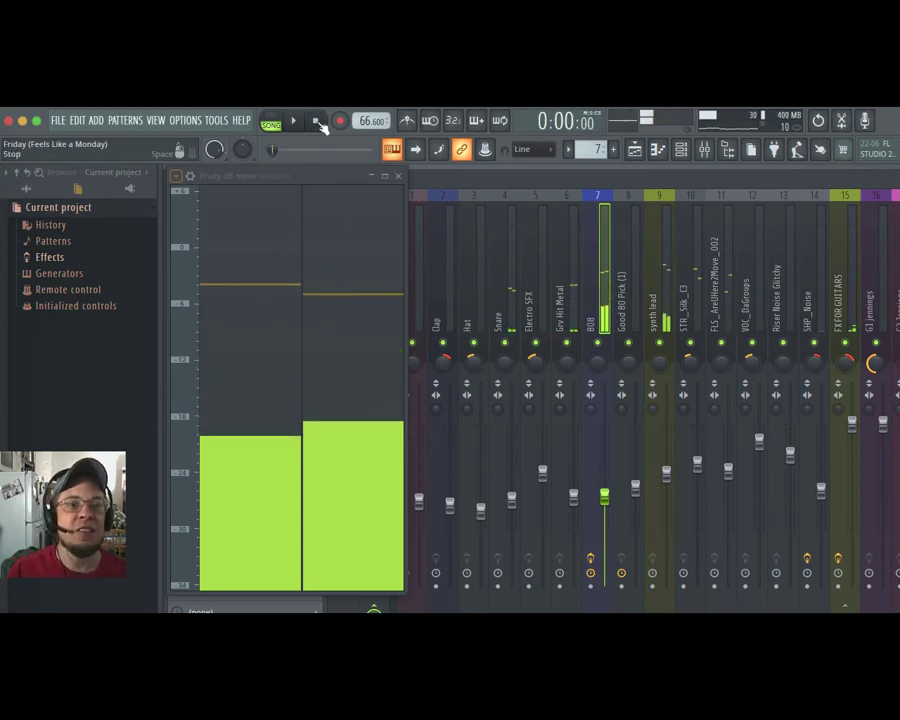
left_click(398, 176)
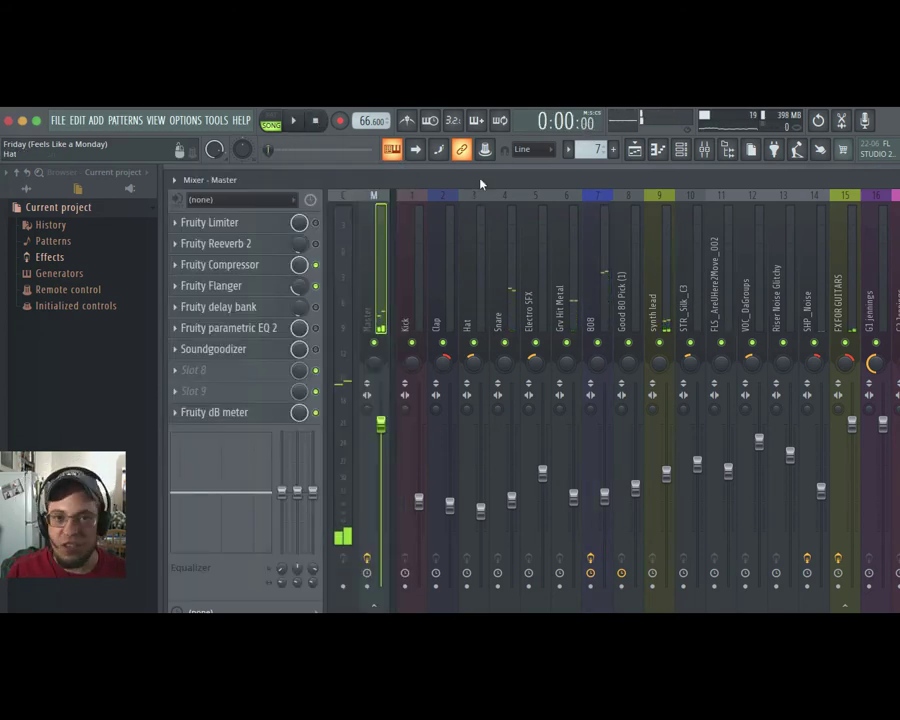
left_click_drag(480, 183, 338, 186)
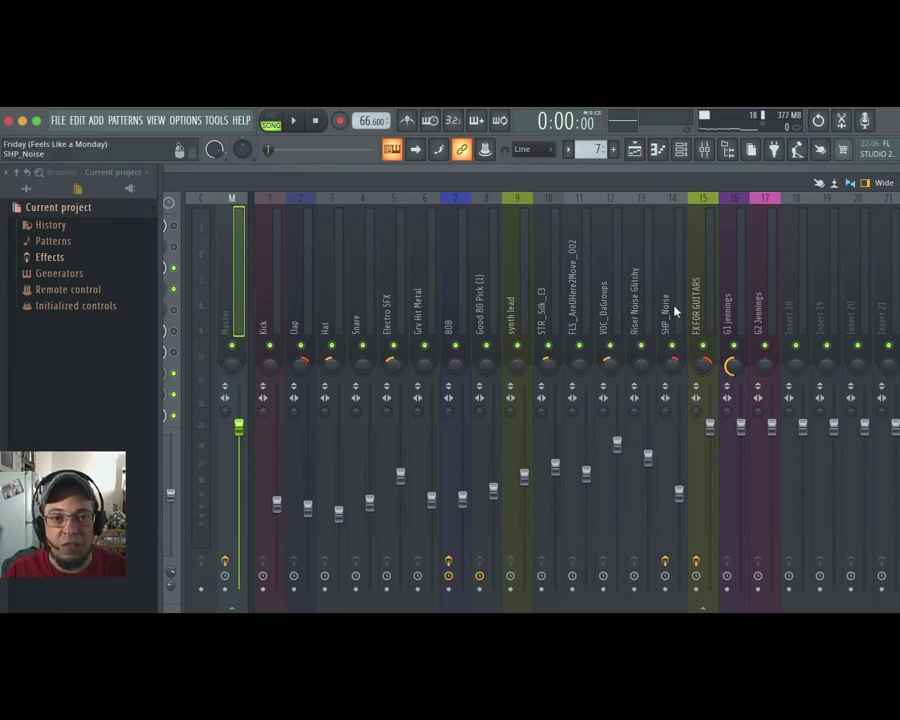
Step: Open the recent project 'friday feels like a monday 666bpm GM1.flp', discarding the current unsaved changes
left_click(57, 121)
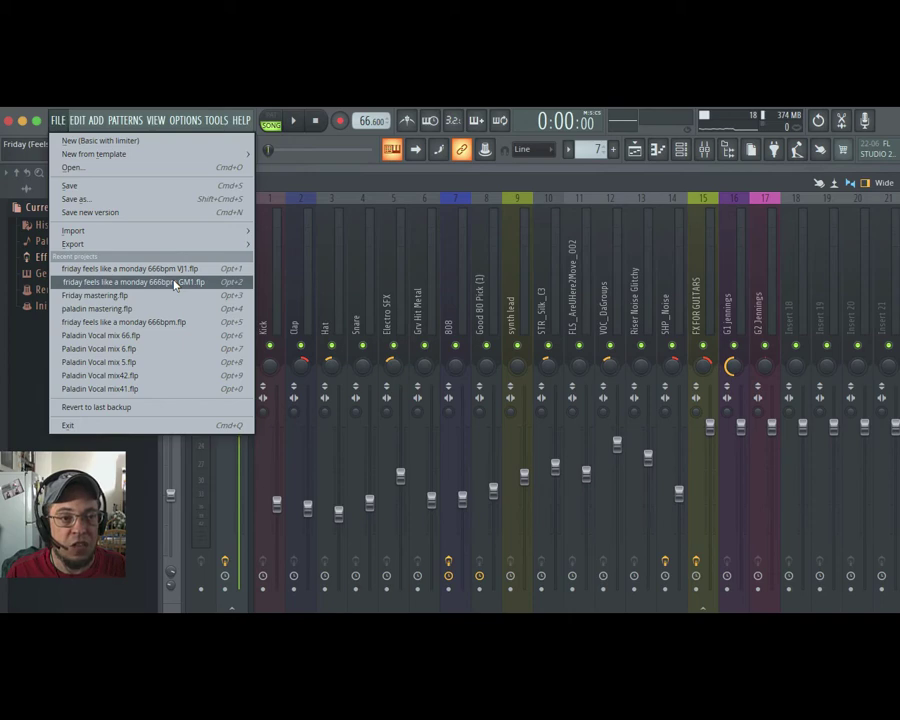
left_click(175, 283)
left_click(532, 410)
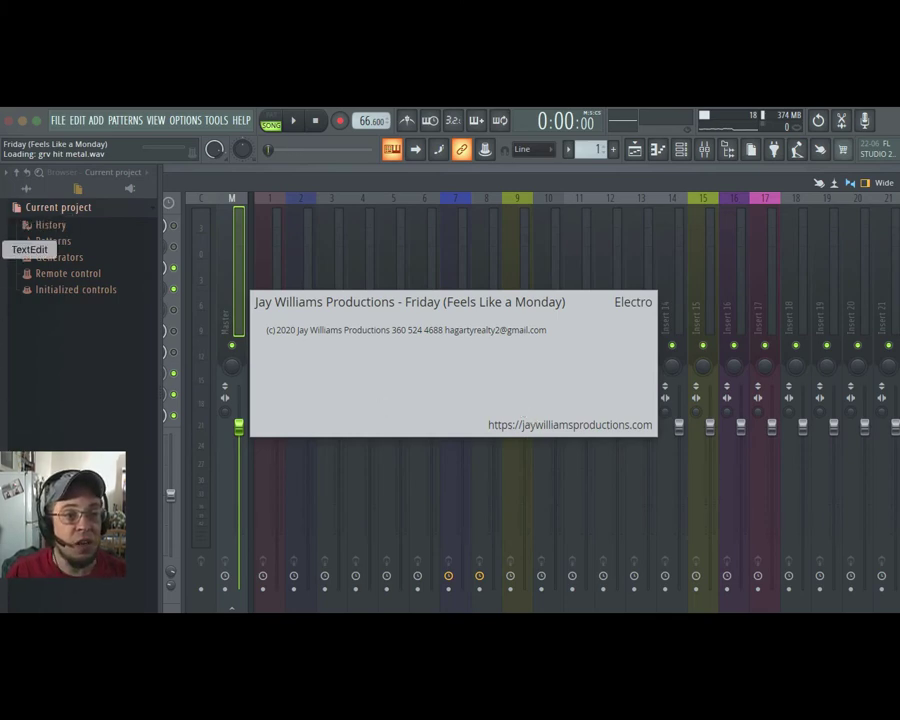
left_click(6, 249)
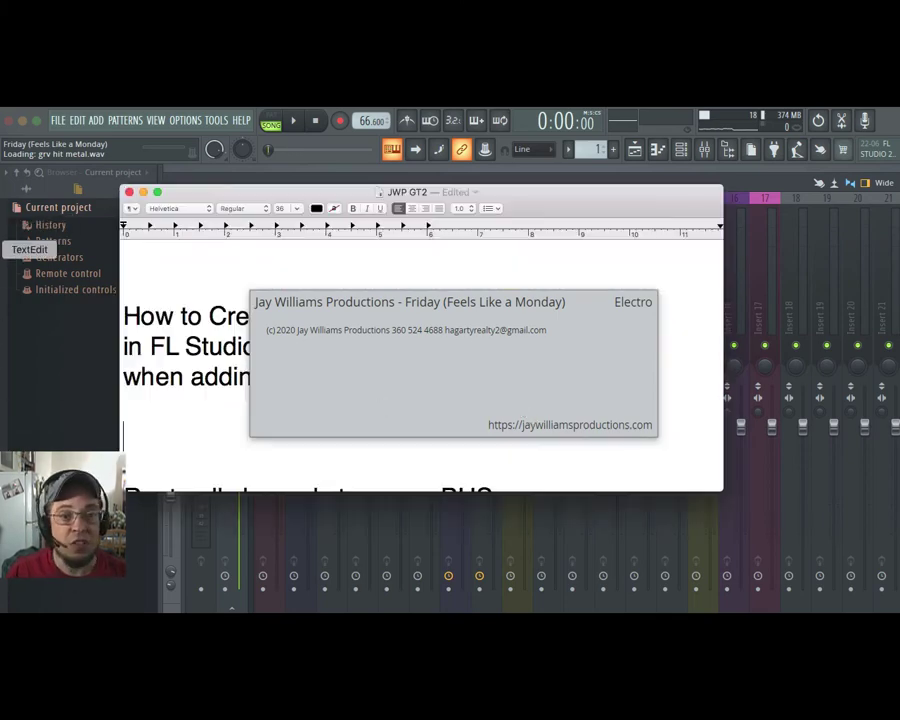
Step: Place the cursor at the top of the TextEdit notes and scroll through the routing steps
left_click(306, 275)
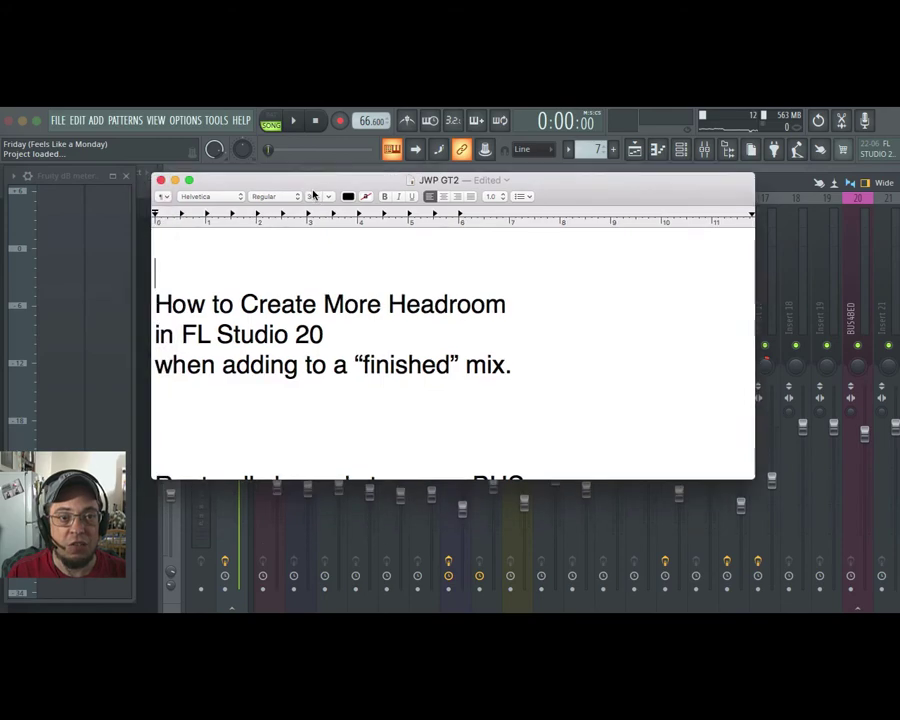
scroll(352, 302, "down", 5)
scroll(353, 302, "down", 3)
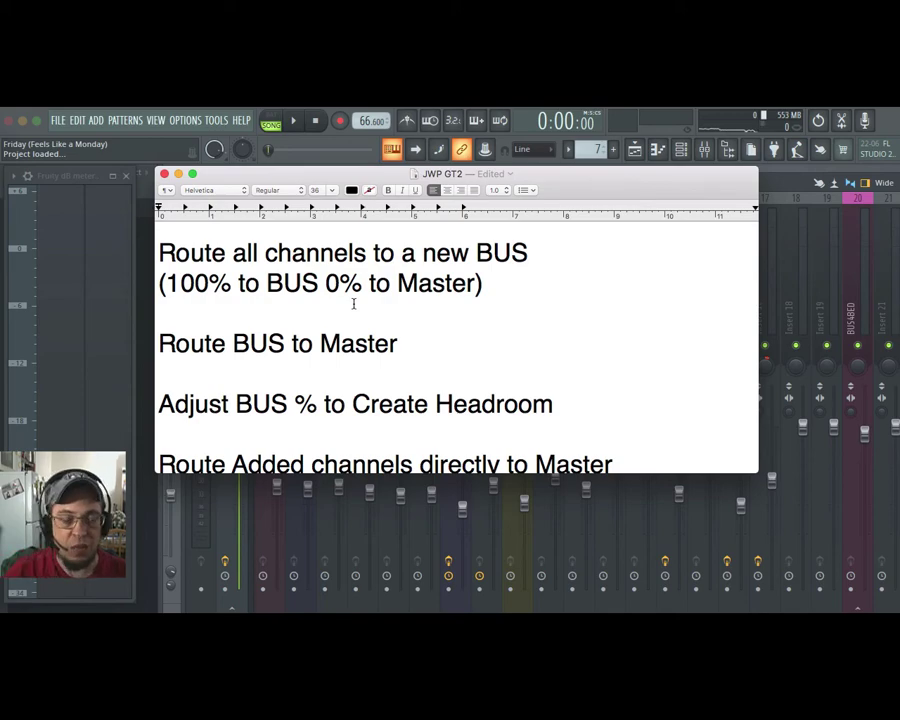
scroll(353, 303, "up", 1)
scroll(380, 301, "down", 2)
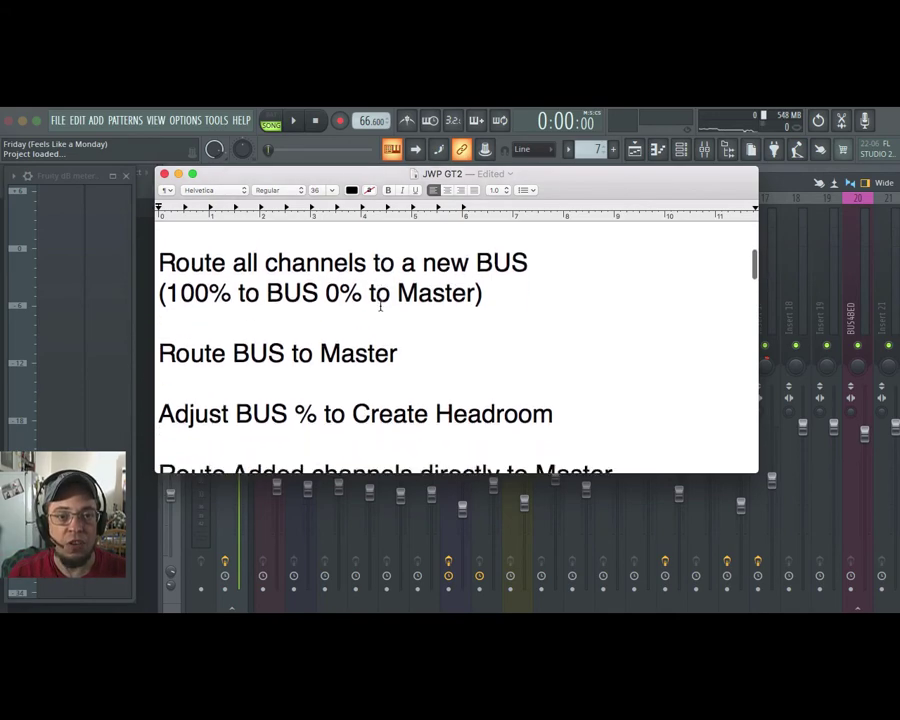
scroll(380, 305, "up", 1)
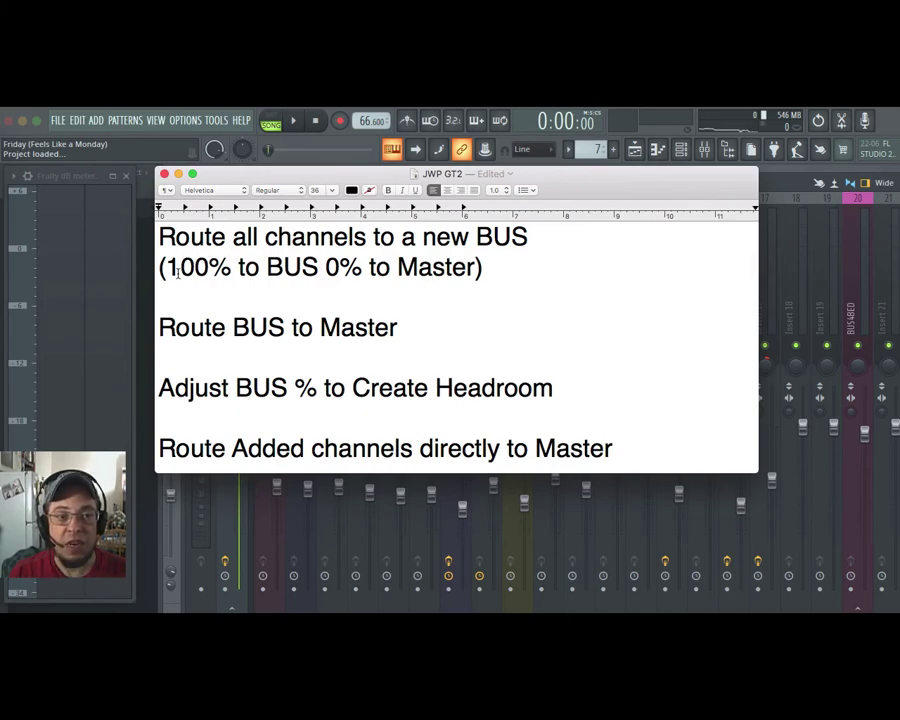
Step: Highlight each headroom step, from '100% to BUS 0% to Master' to 'Route Added channels directly to Master', then minimize
left_click_drag(170, 268, 474, 273)
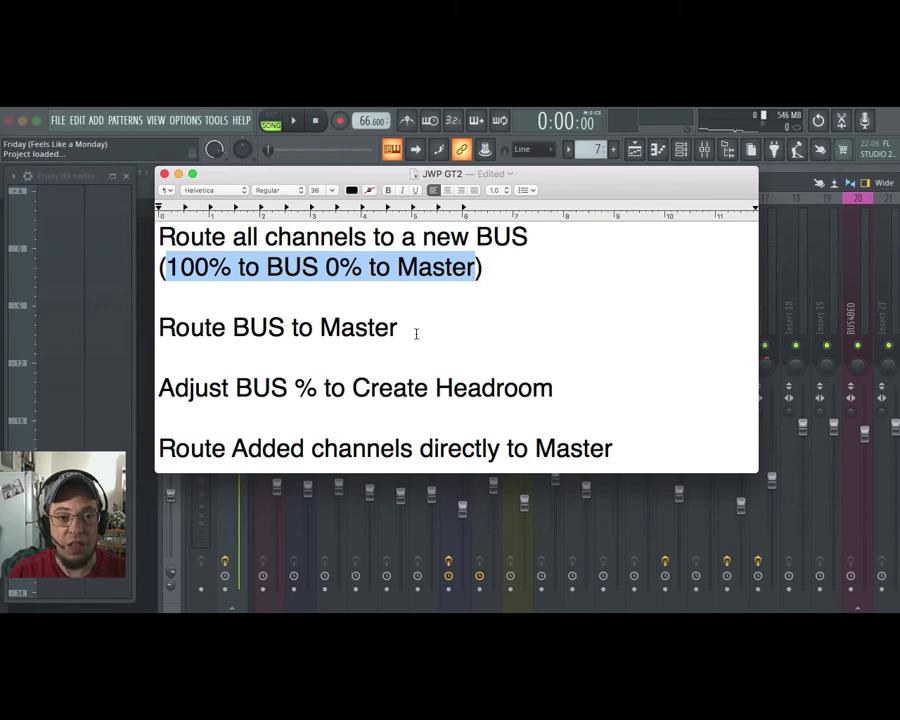
left_click_drag(416, 333, 160, 337)
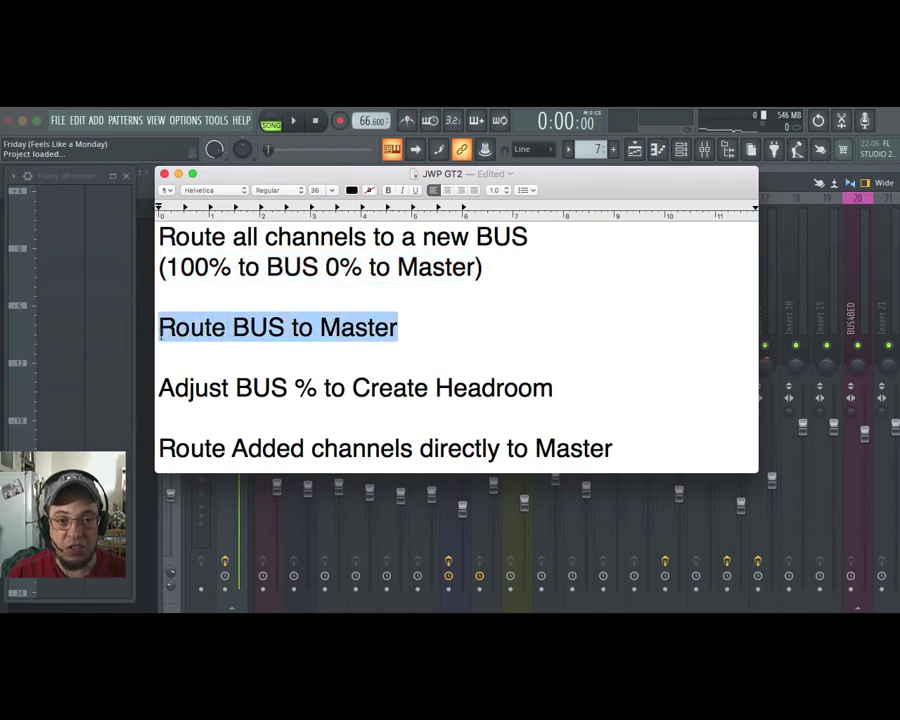
left_click_drag(562, 391, 163, 398)
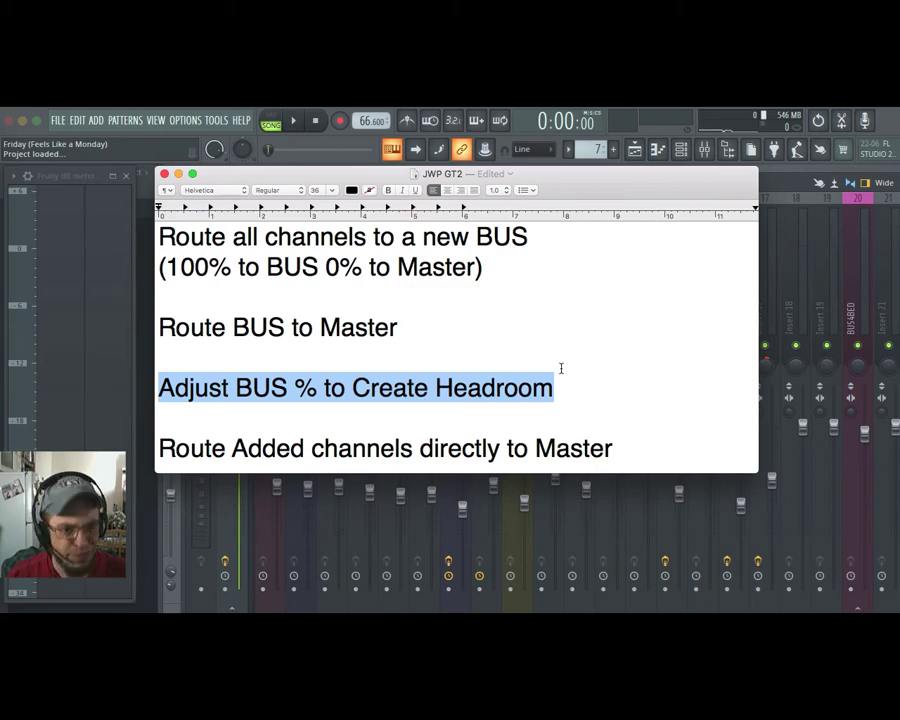
scroll(561, 368, "down", 3)
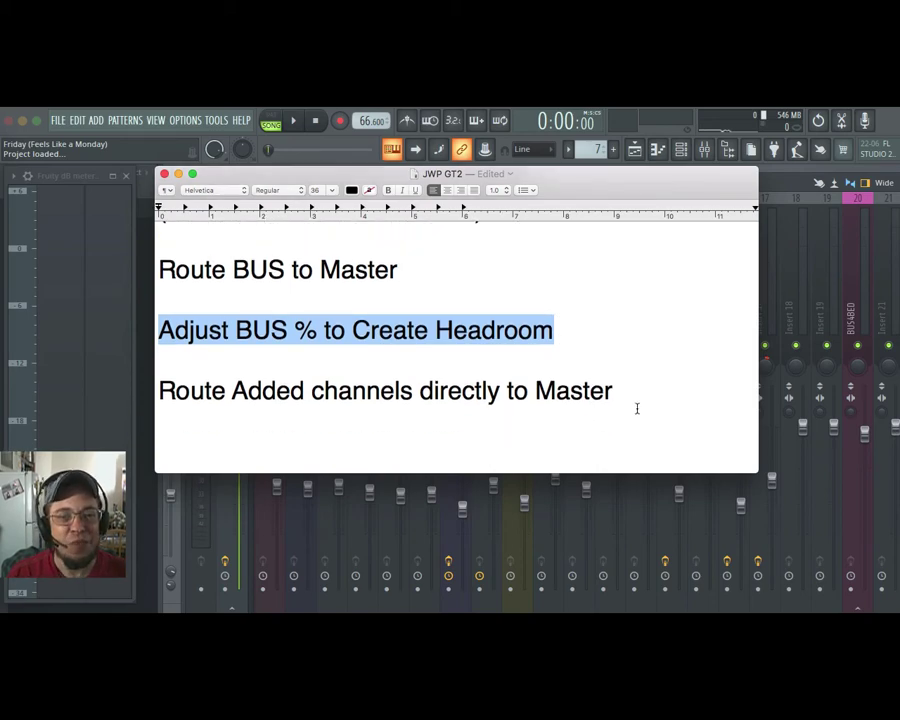
left_click_drag(618, 391, 163, 393)
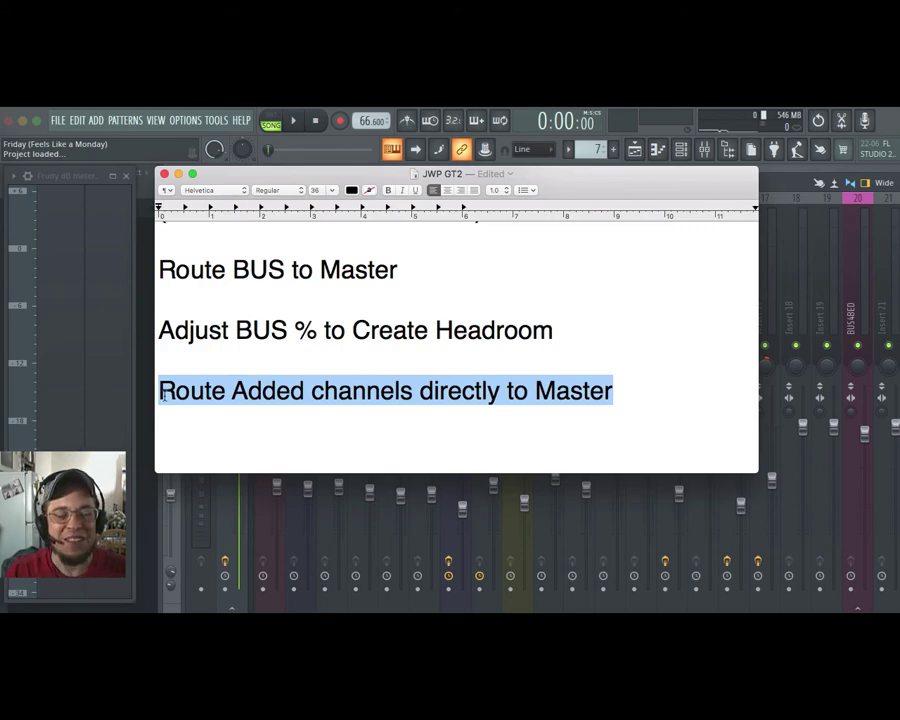
left_click(181, 175)
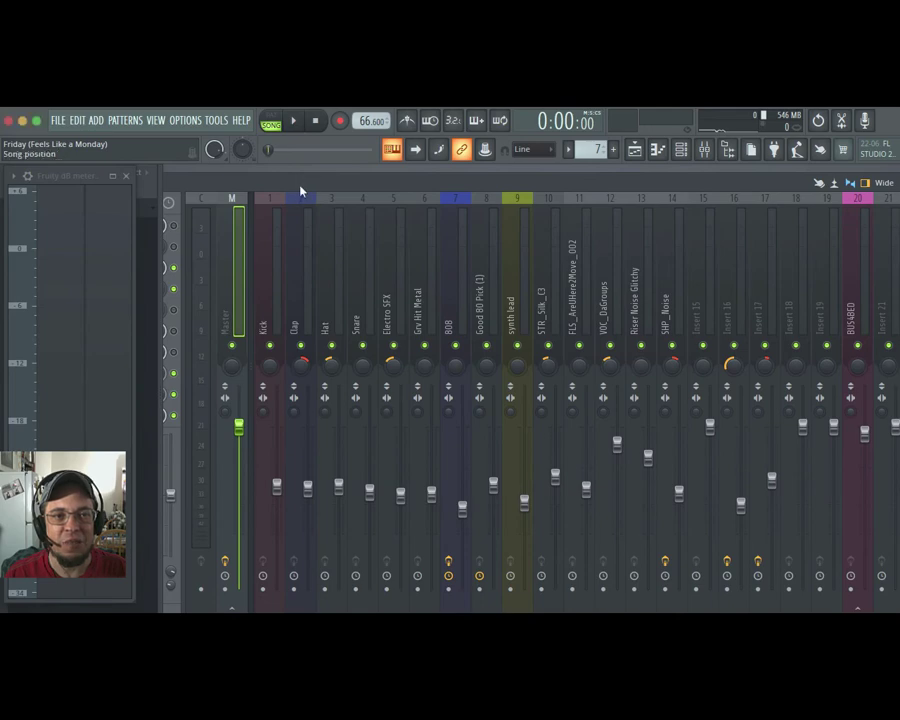
Step: Briefly play and stop the reloaded song, then bring the insert rack into view with Kick selected
left_click(296, 122)
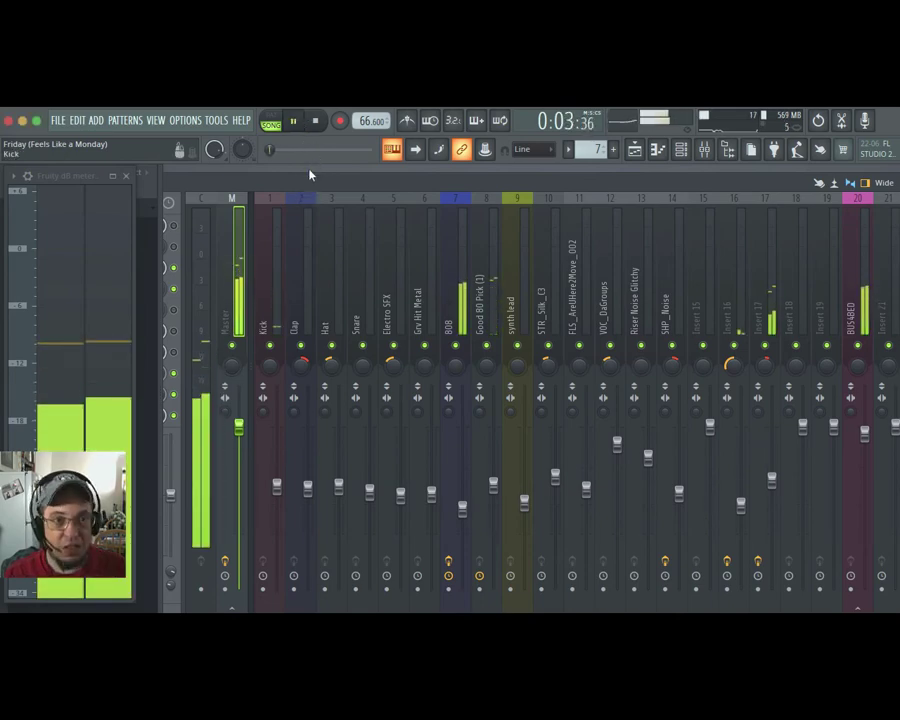
left_click(316, 124)
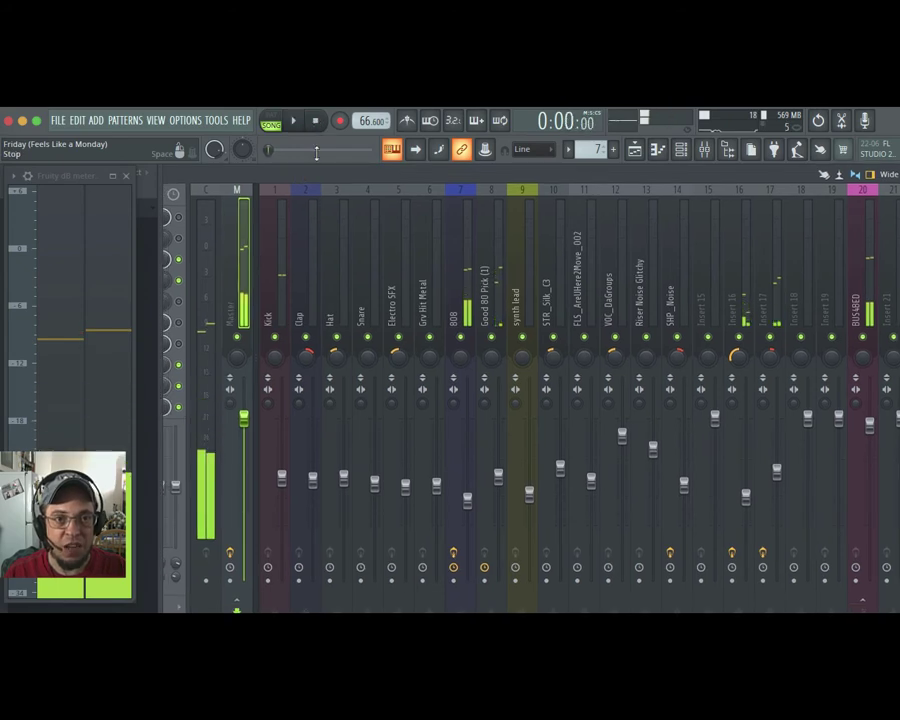
left_click_drag(323, 176, 463, 182)
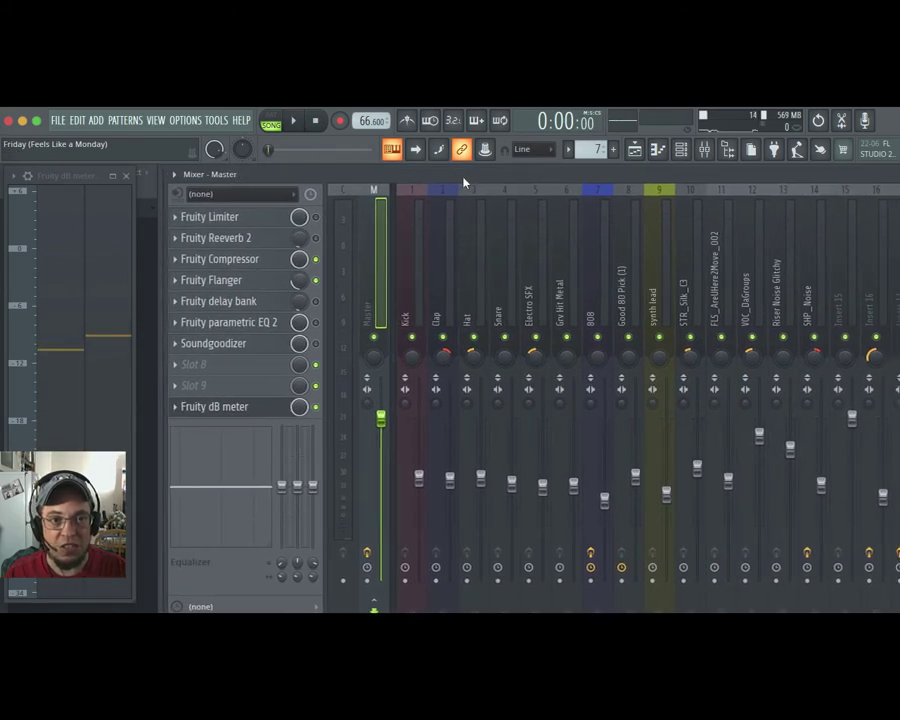
left_click(411, 200)
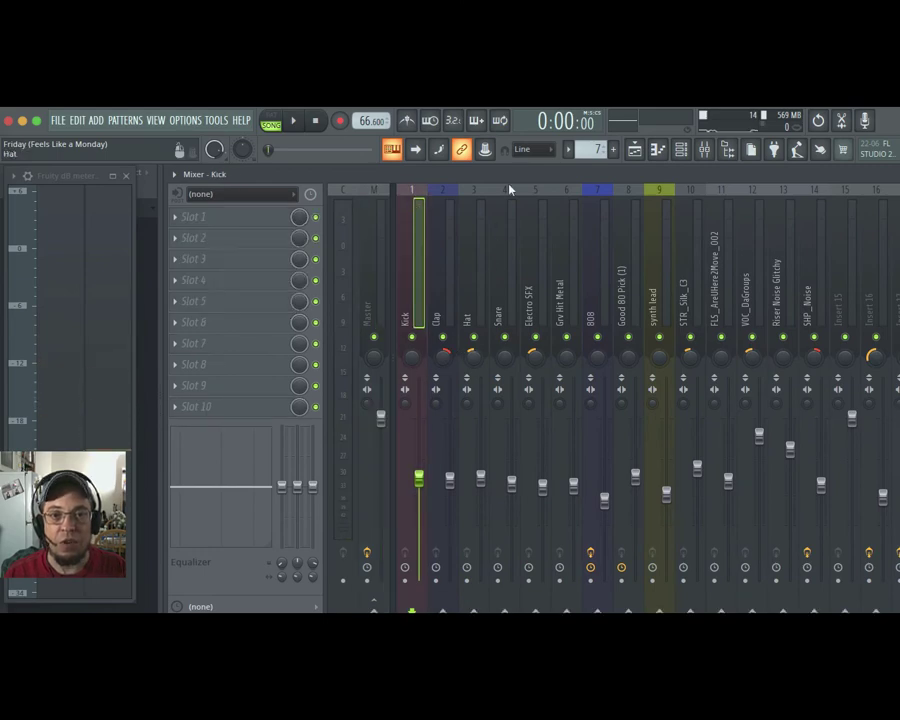
Step: Shrink the mixer, add a Kick send to Master, and inspect the Master, Kick and Clap tracks
mouse_move(510, 165)
left_mouse_down()
mouse_move(513, 371)
mouse_move(511, 184)
left_mouse_up()
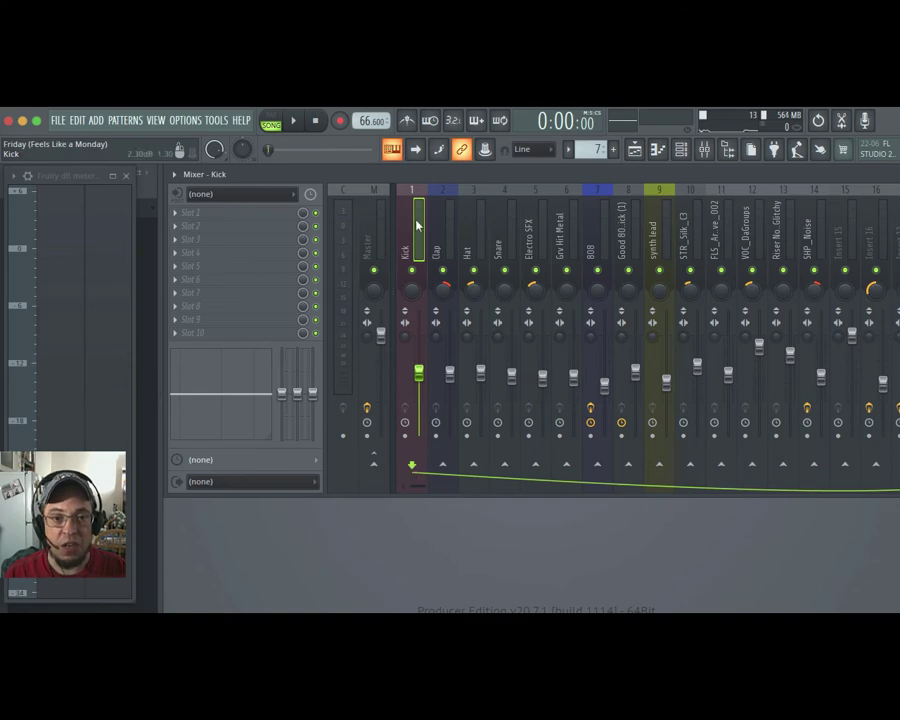
left_click(372, 472)
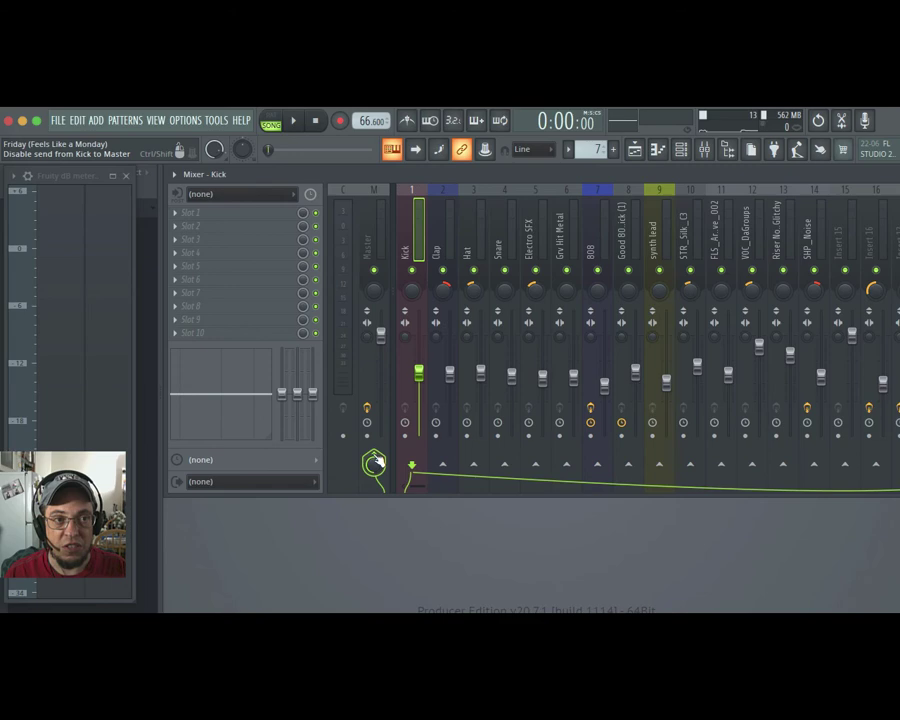
left_click(378, 216)
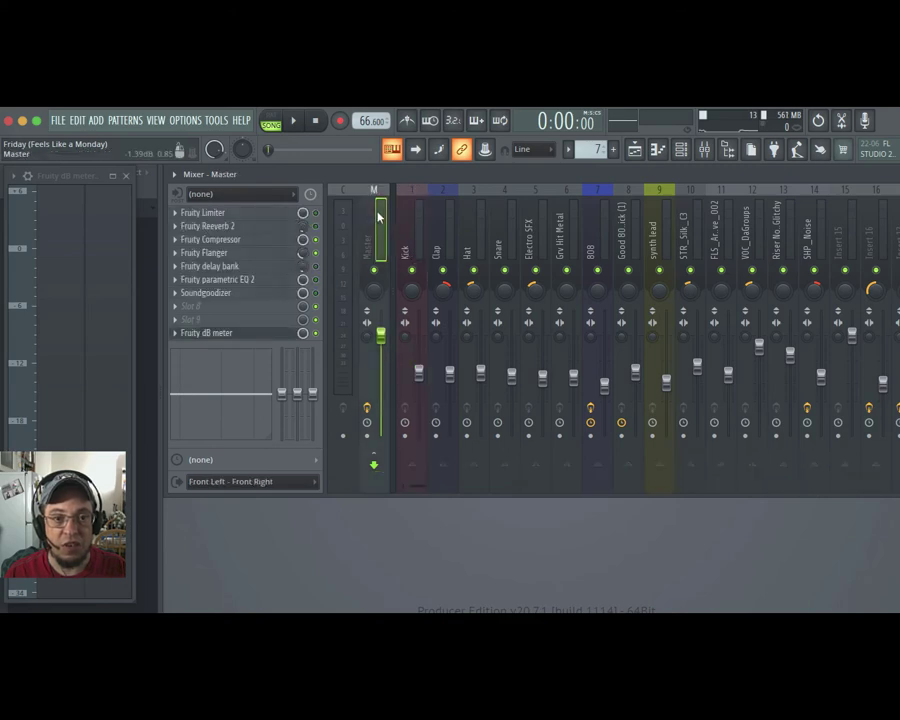
left_click(410, 228)
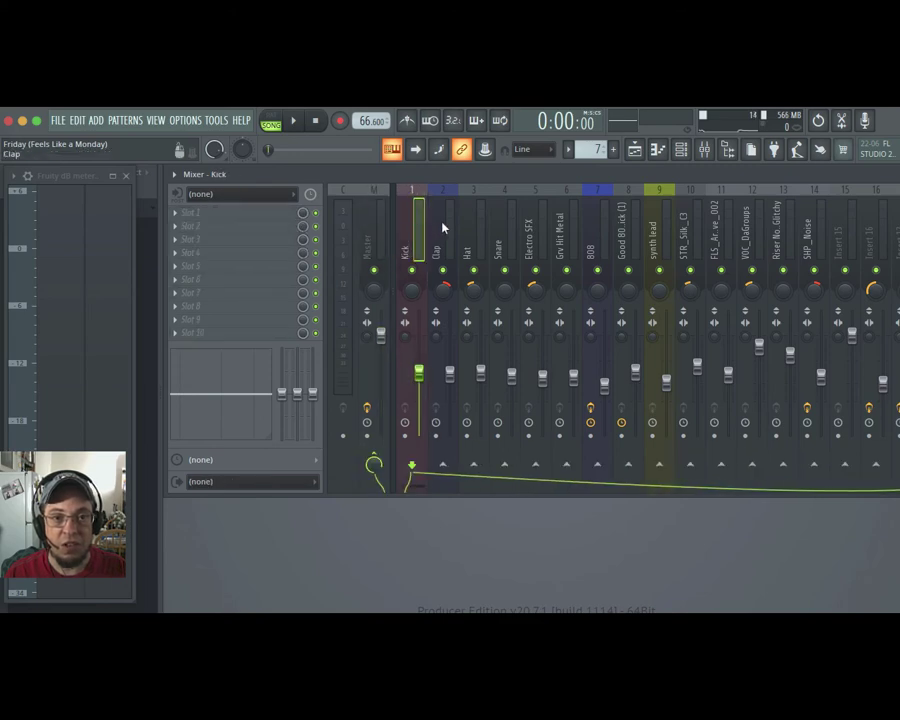
left_click(447, 228)
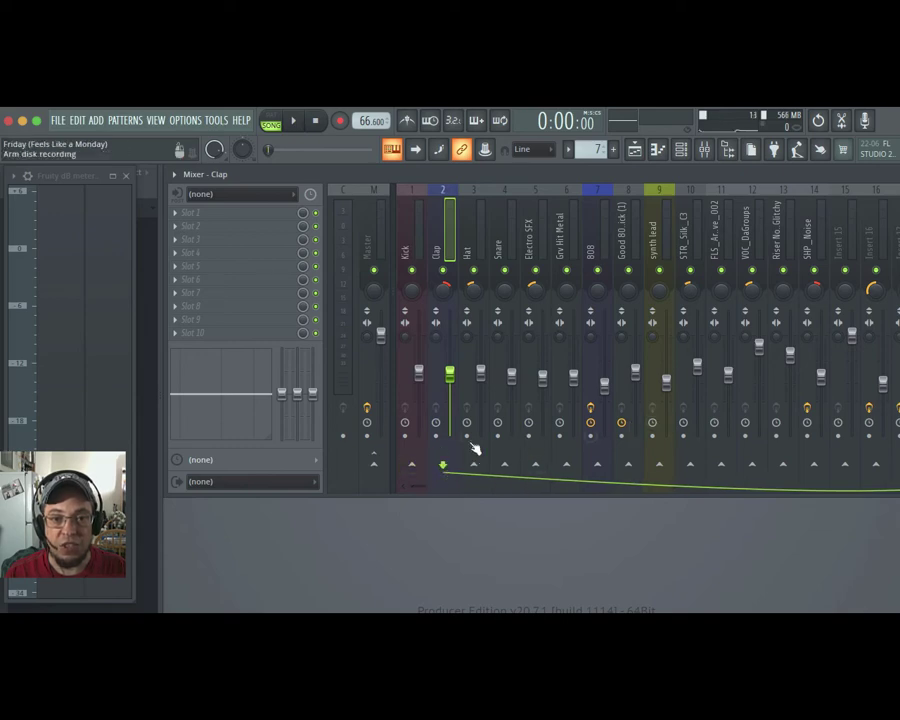
left_click(409, 215)
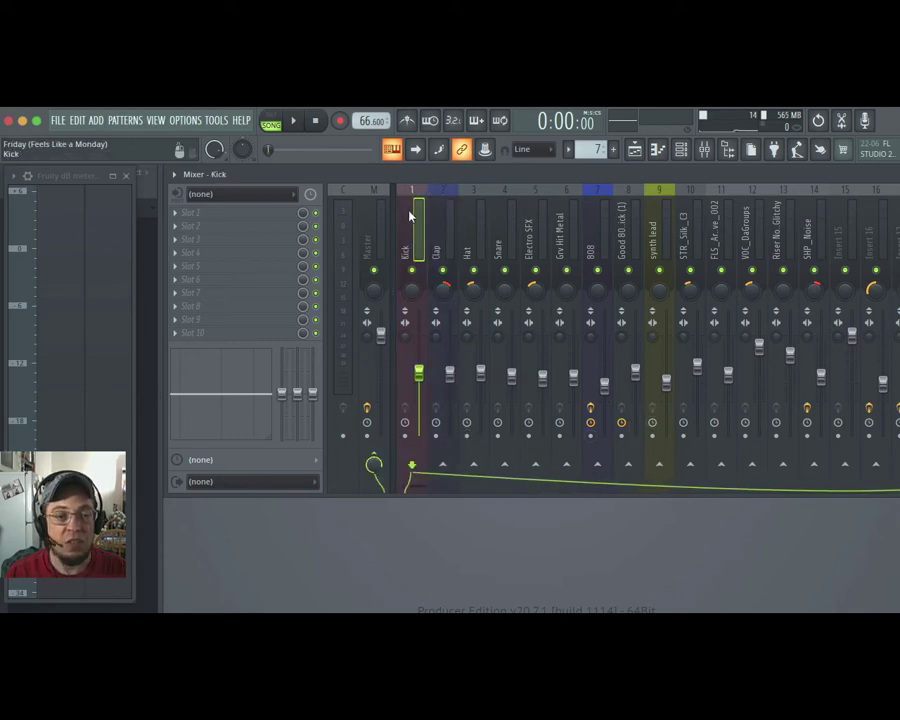
Step: Bring up the TextEdit routing notes, scroll back to the top, and minimise them again
left_click(3, 249)
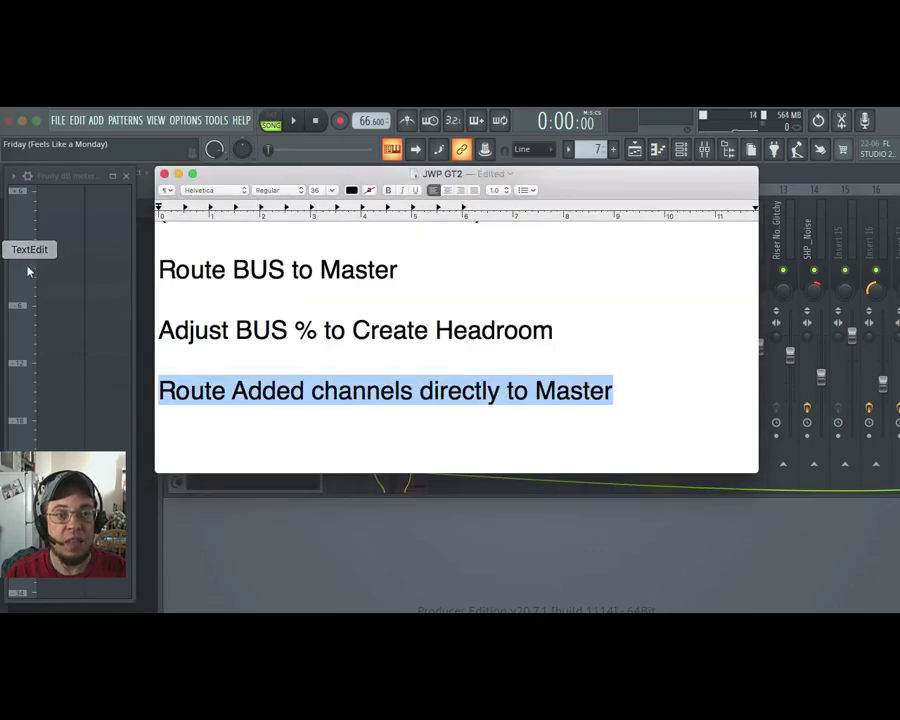
scroll(416, 295, "up", 1)
scroll(417, 303, "up", 2)
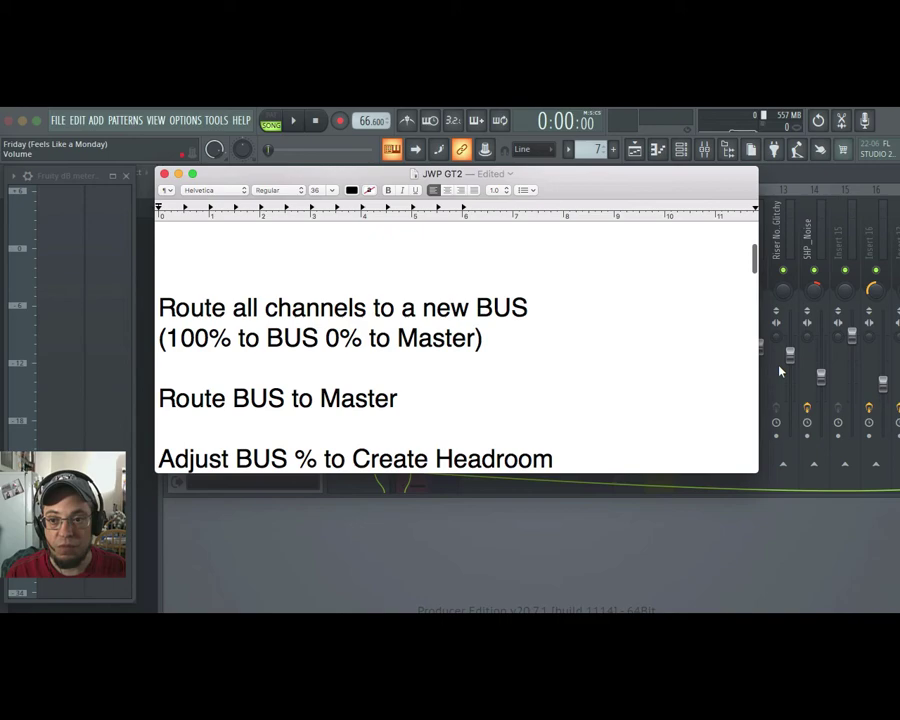
left_click(178, 175)
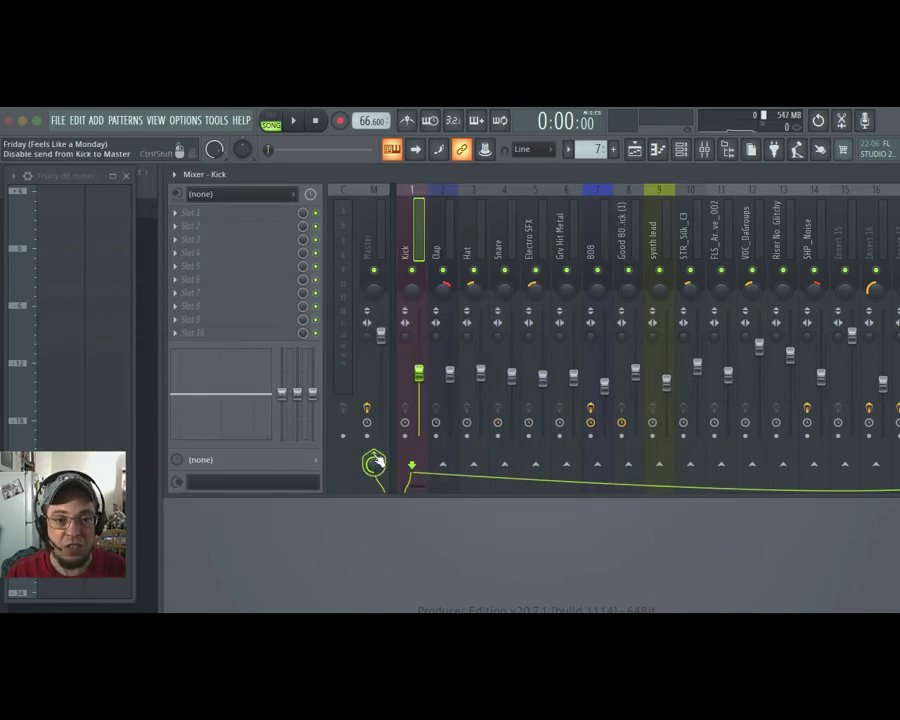
Step: Turn off Kick's direct send to Master and select the BUS4BED and Kick tracks
left_click(524, 181)
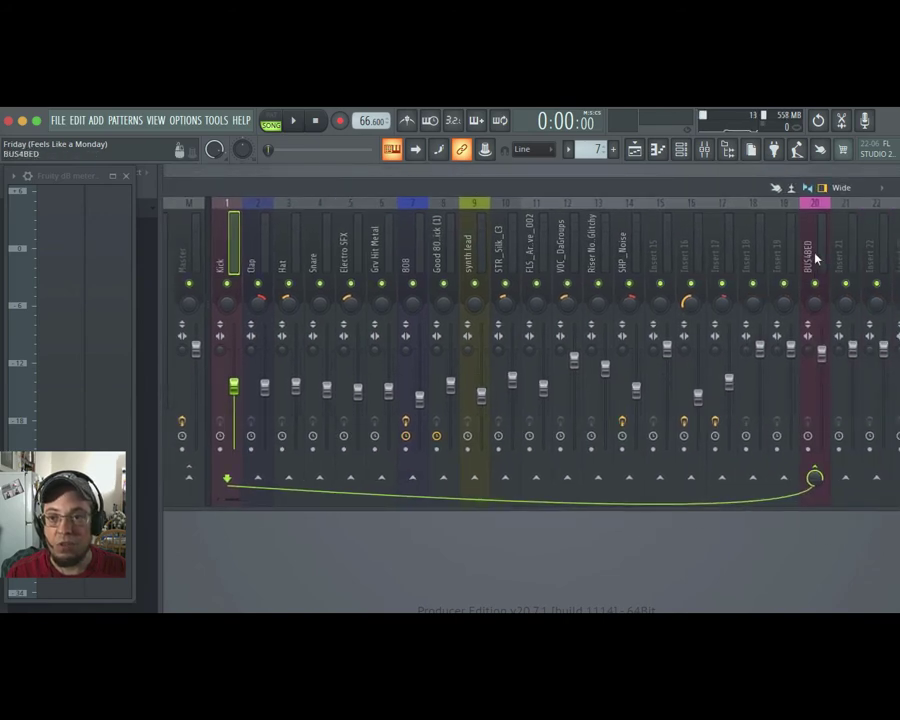
left_click(815, 258)
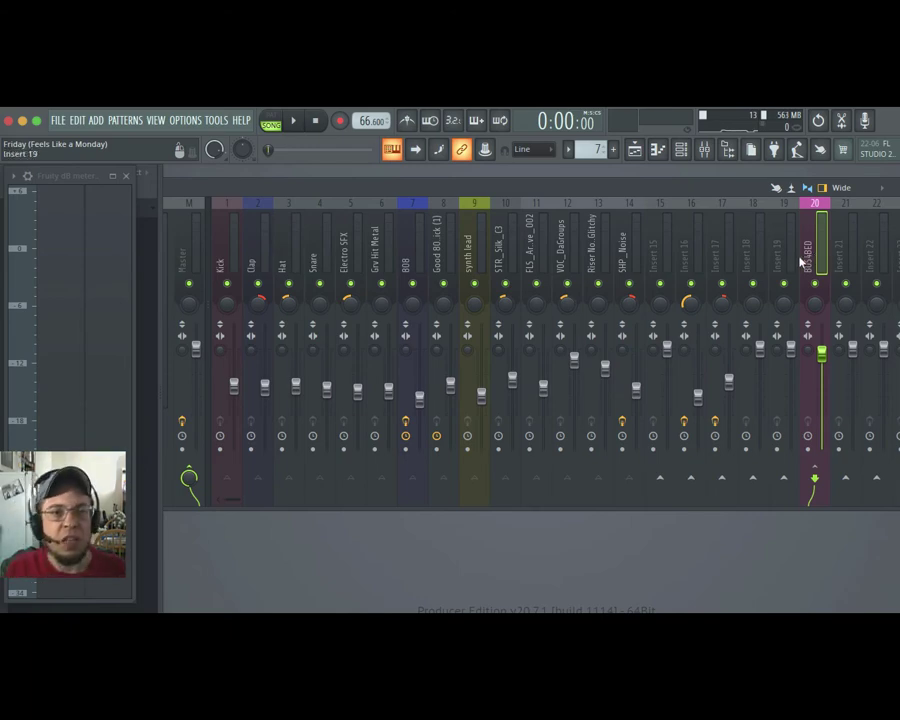
left_click(222, 262)
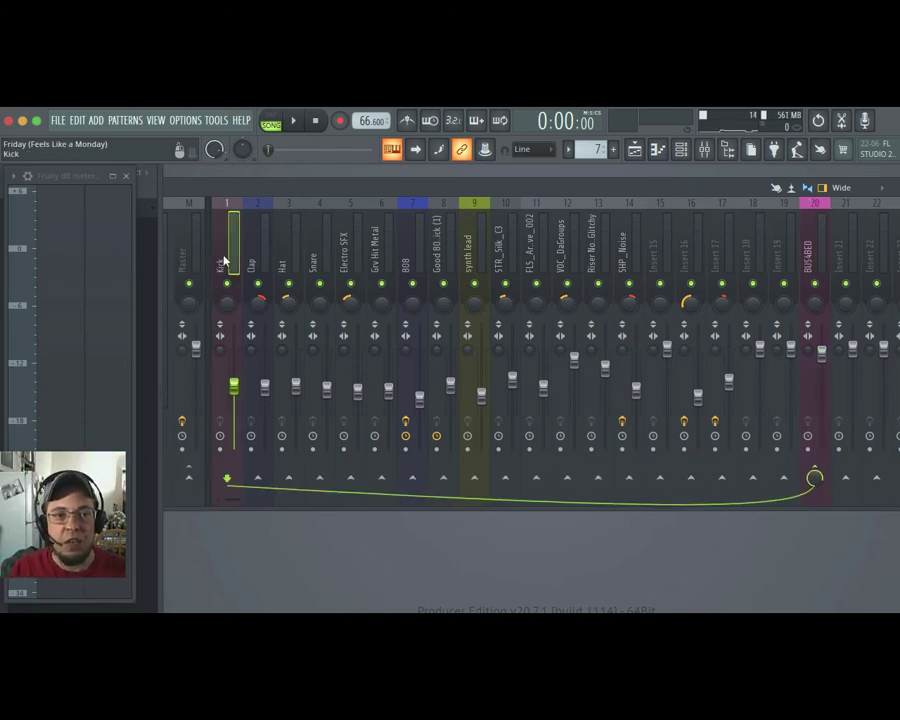
Step: Step through the tracks up to VOC_DaGroups confirming each routes to BUS4BED, then start playback
key("Right")
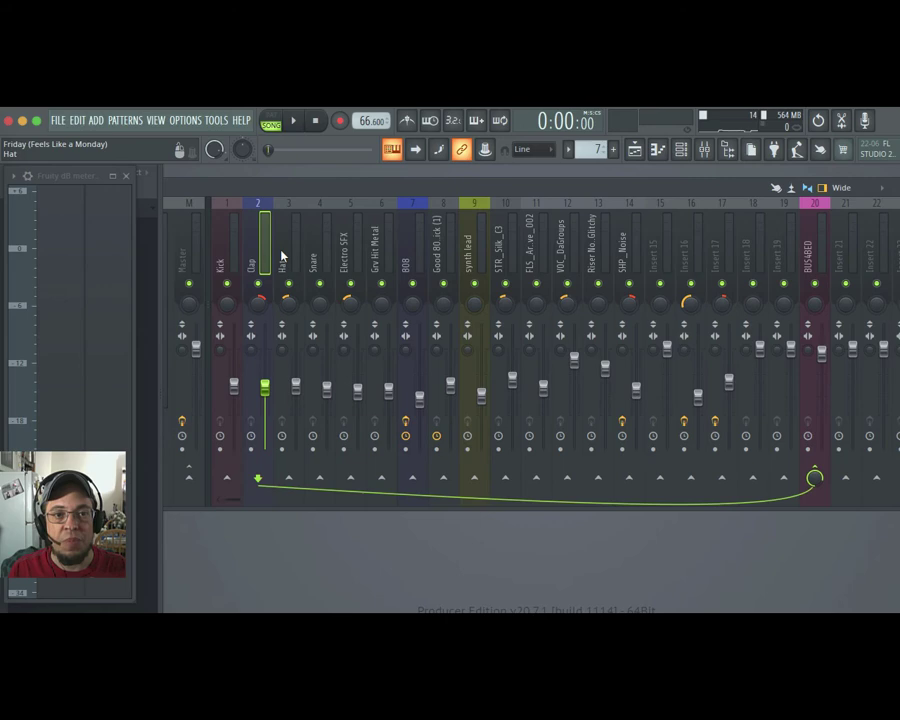
key("Right")
key("Right")
key("Right")
key("Right")
key("Right")
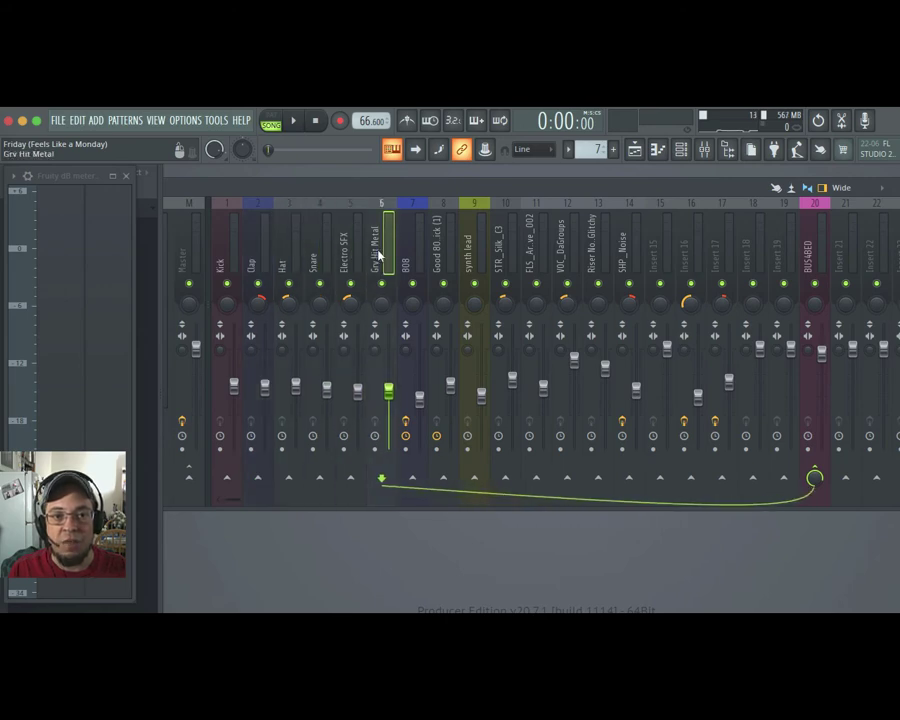
key("Right")
key("Right")
key("Right")
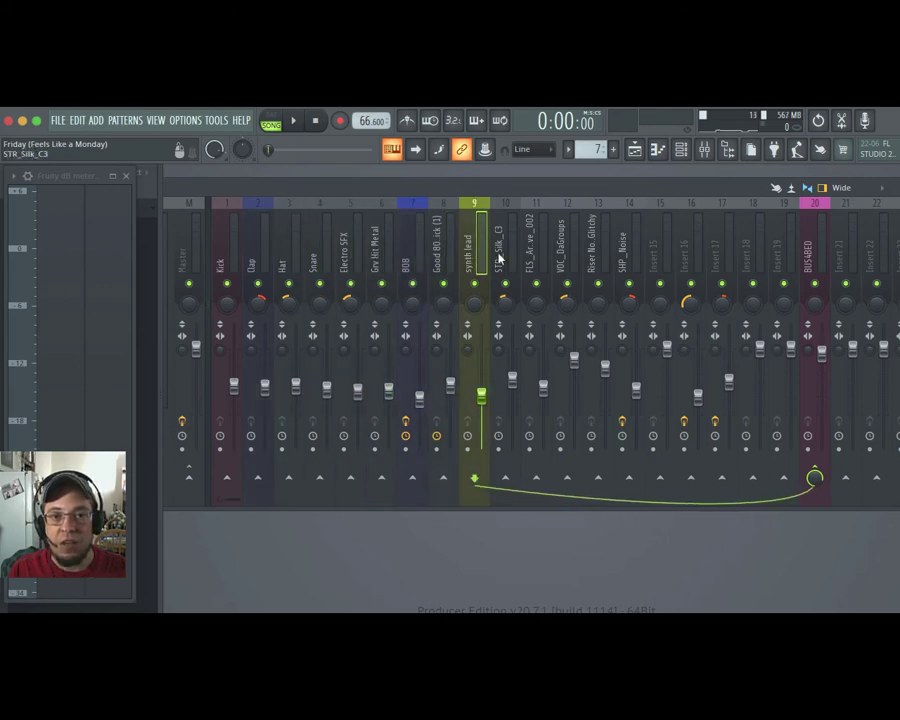
key("Right")
key("Right")
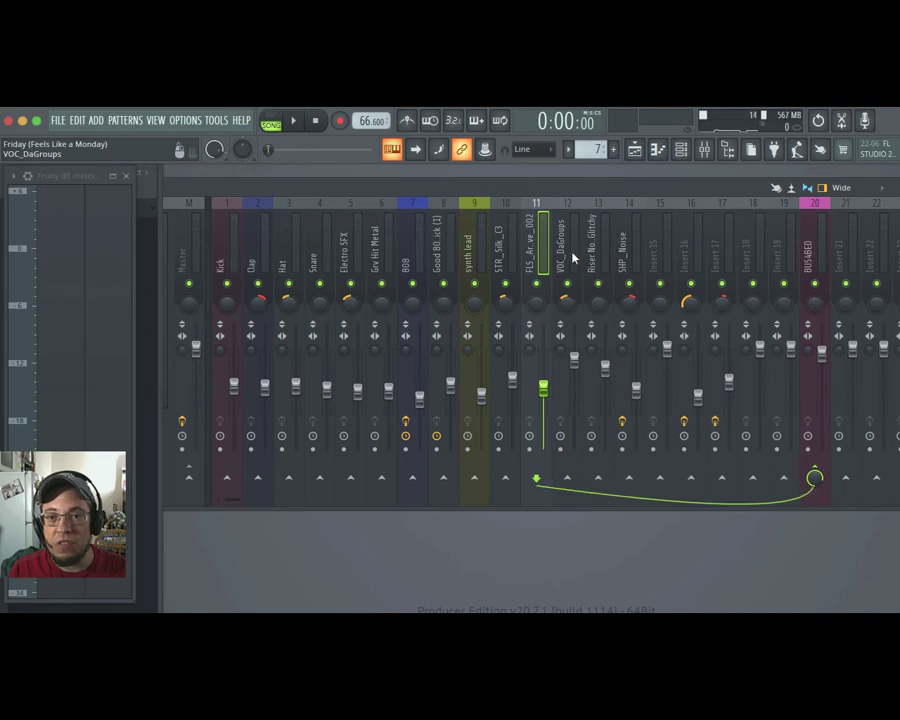
key("Right")
key("Right")
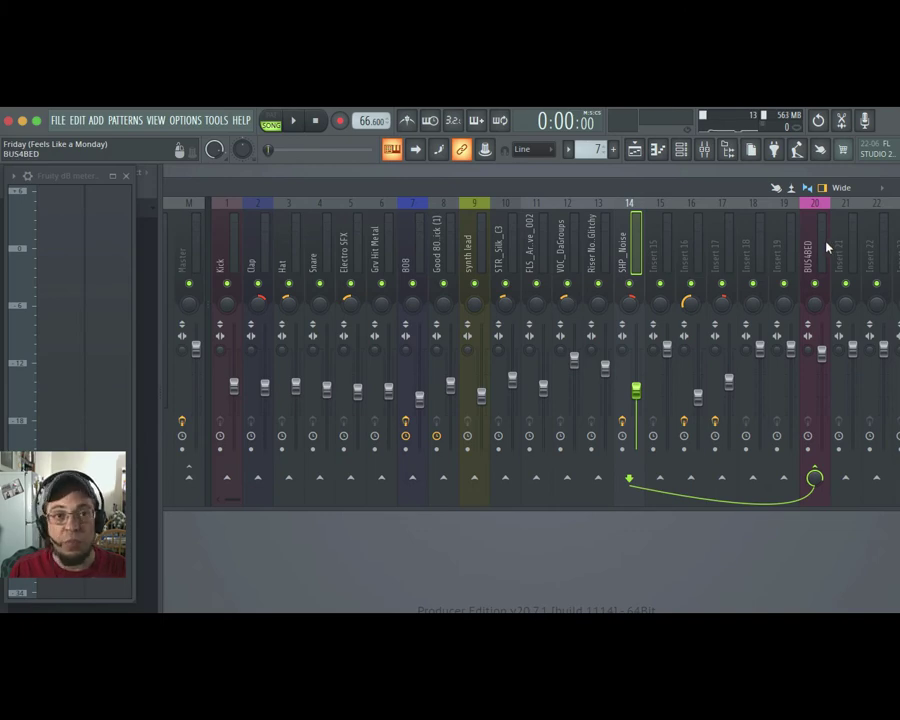
left_click(294, 121)
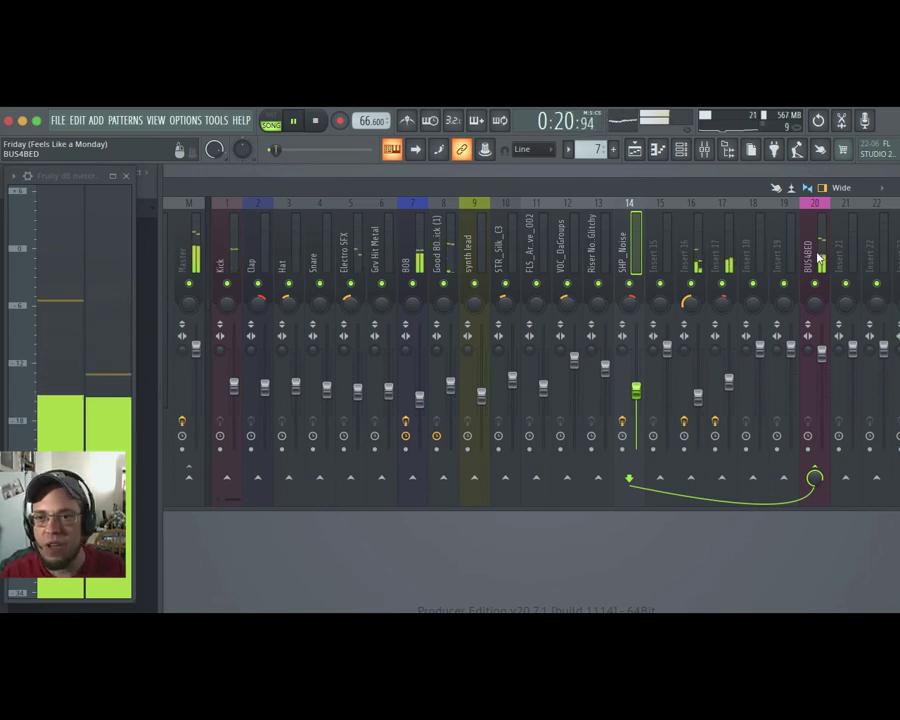
Step: Scroll the notes, move them down behind the mixer, and pause playback
left_click(2, 249)
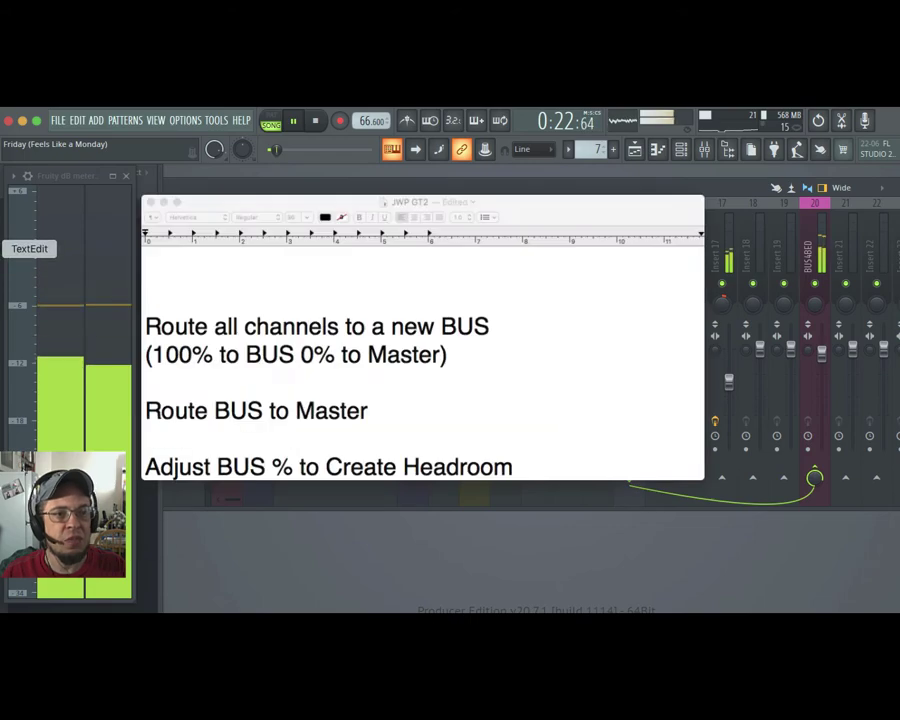
scroll(454, 315, "down", 3)
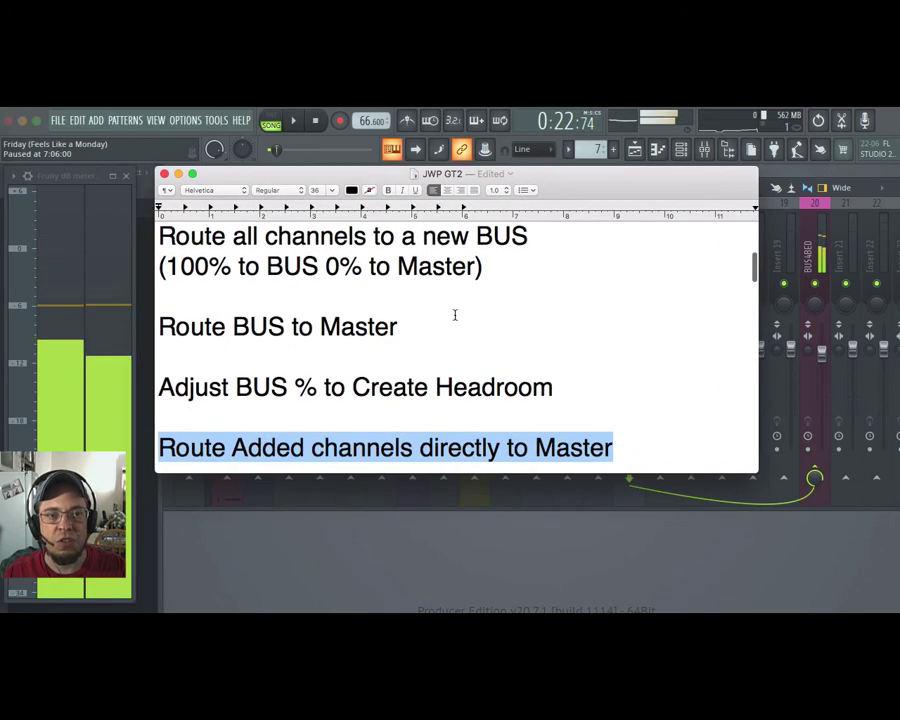
scroll(453, 316, "down", 2)
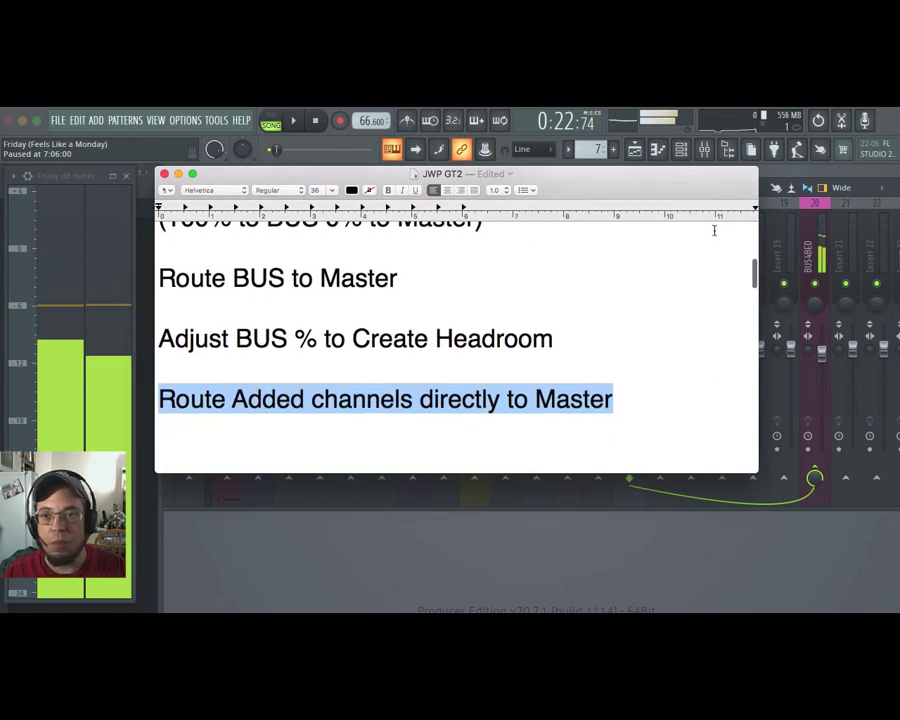
left_click_drag(675, 189, 690, 560)
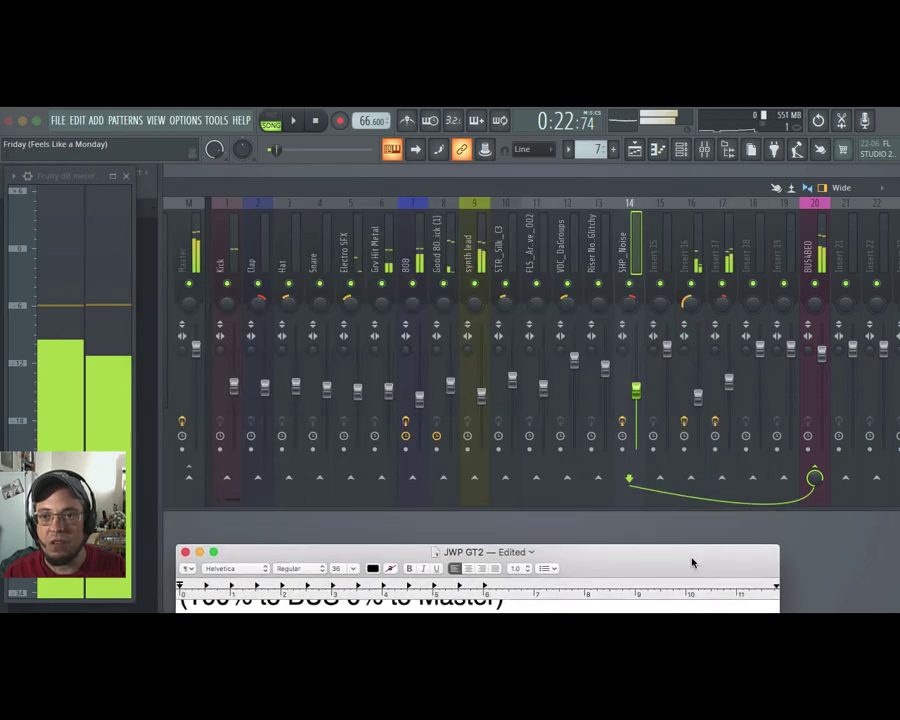
left_click(817, 213)
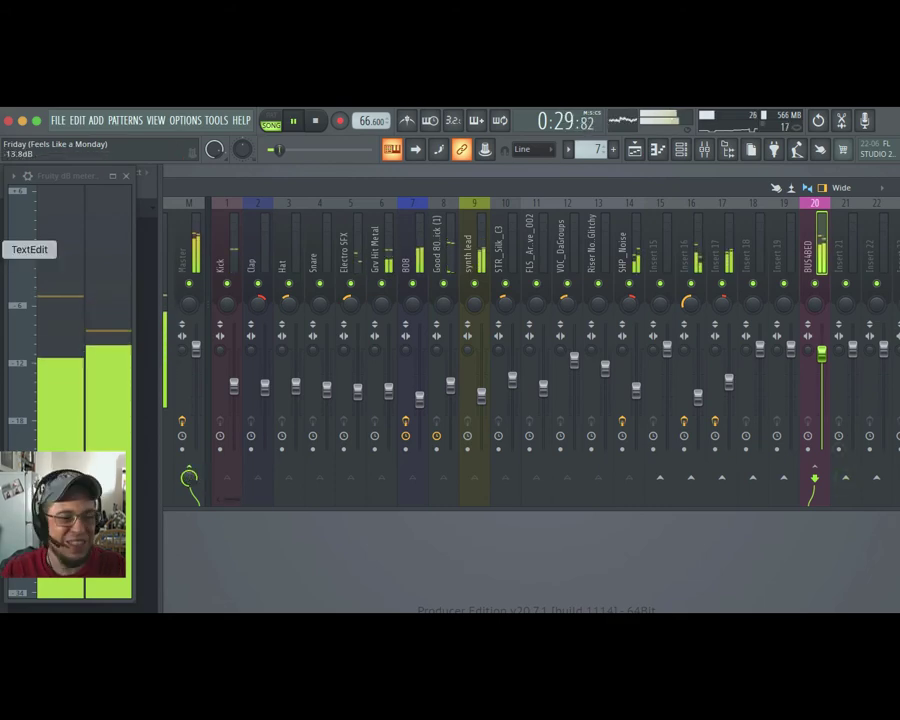
key("space")
Step: Highlight 'BUS %' in the notes' headroom line and enlarge the mixer to full height
left_click(5, 249)
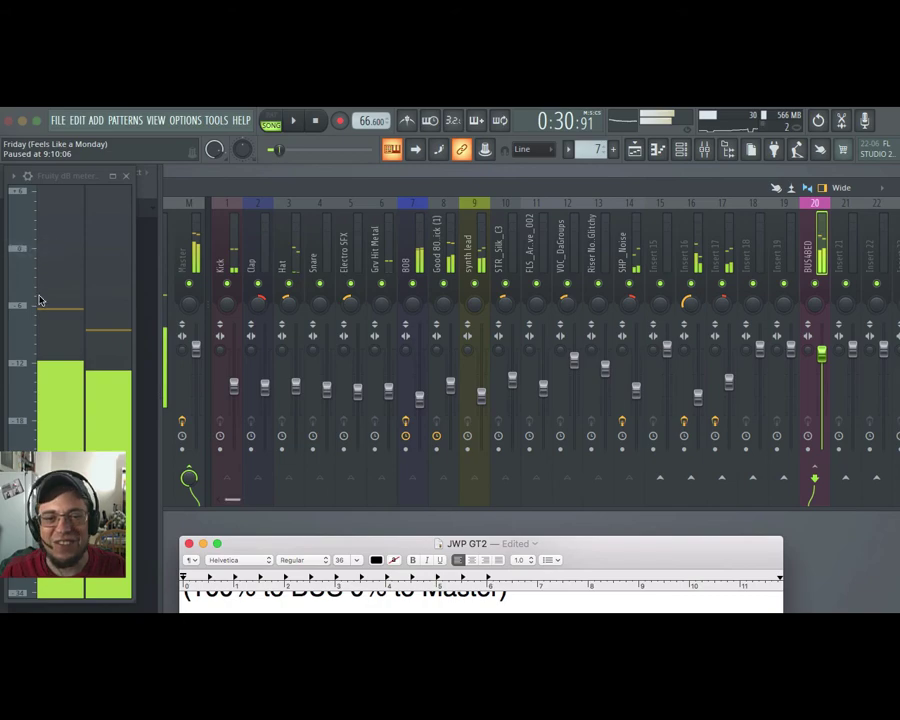
left_click_drag(573, 546, 531, 178)
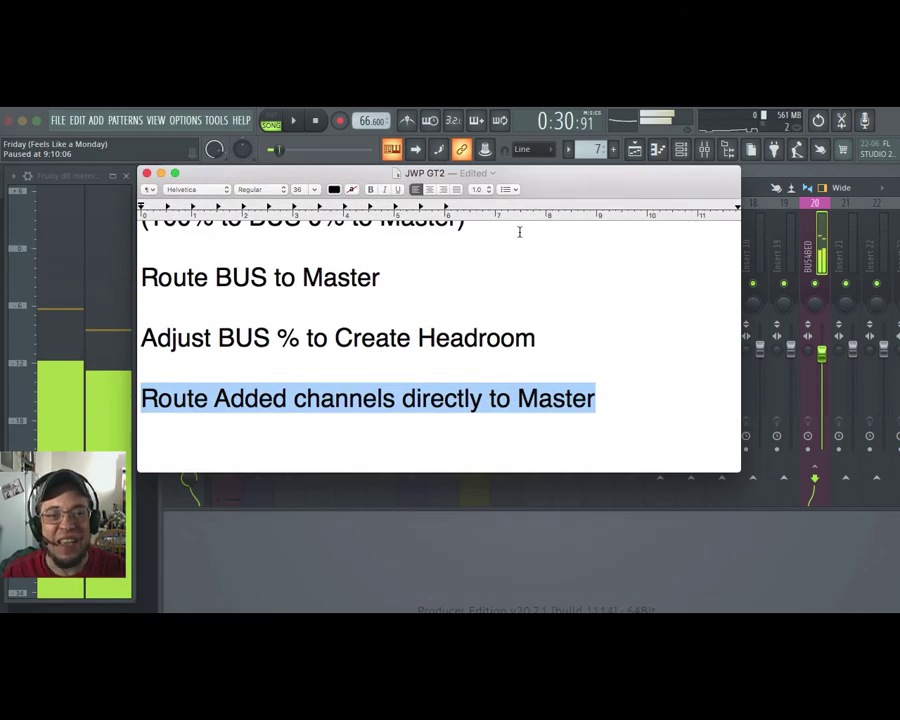
left_click(299, 338)
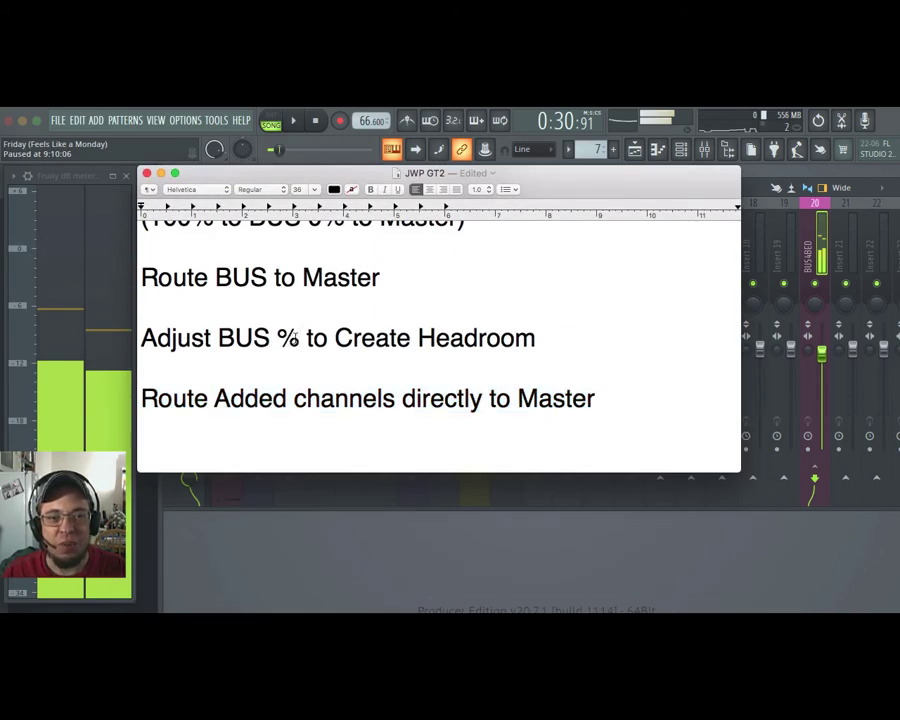
left_click_drag(299, 338, 217, 338)
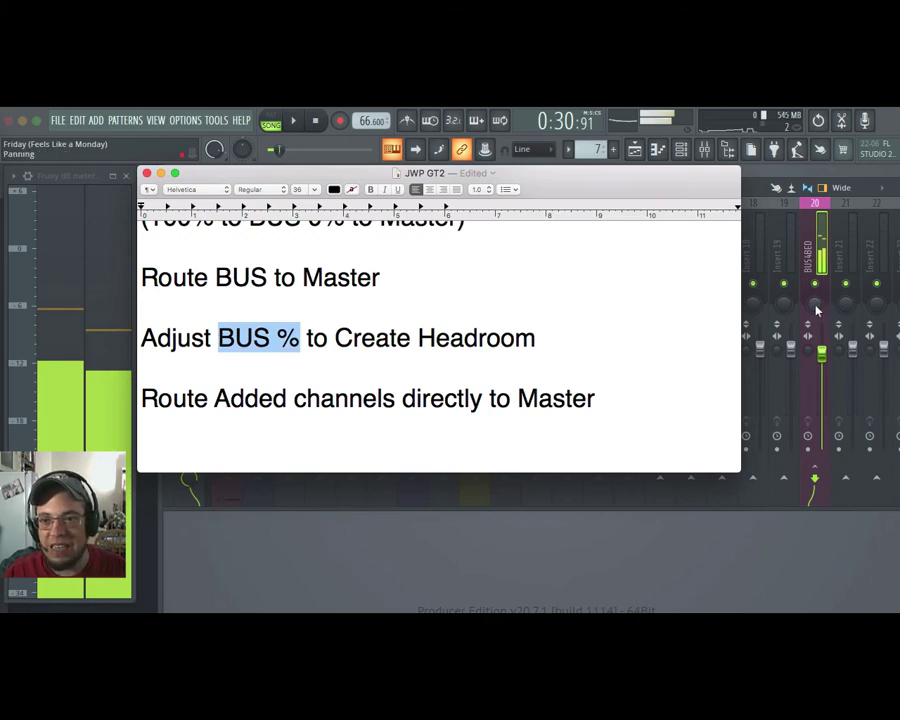
left_click_drag(821, 511, 830, 594)
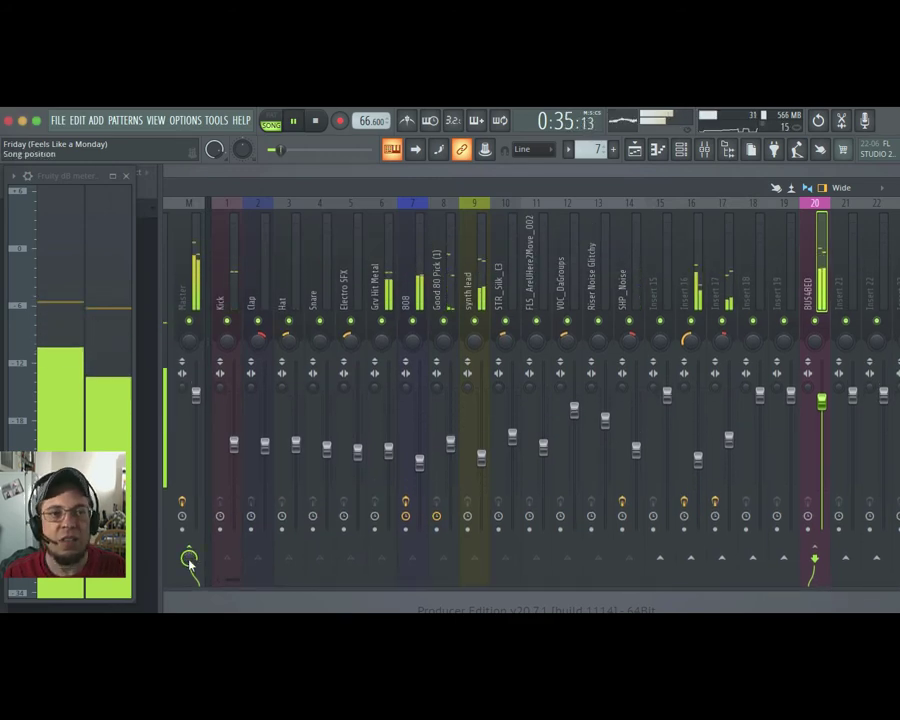
Step: Show the Master track's effects, widen the Fruity dB meter, and place the mixer to show Master and inserts 1–14
key("alt+w")
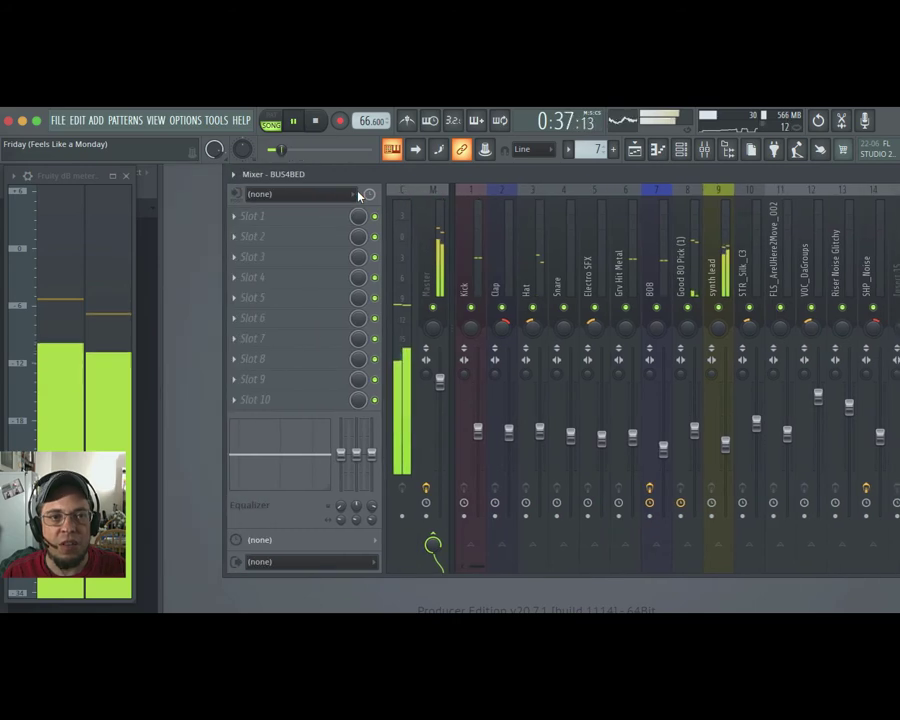
left_click(362, 196)
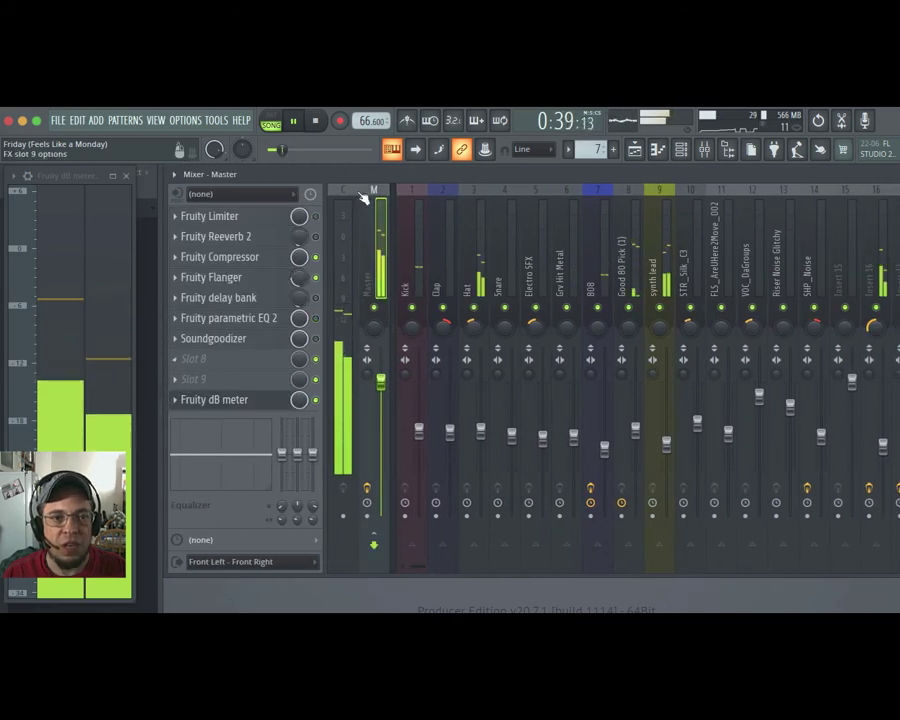
left_click(230, 398)
left_click(222, 400)
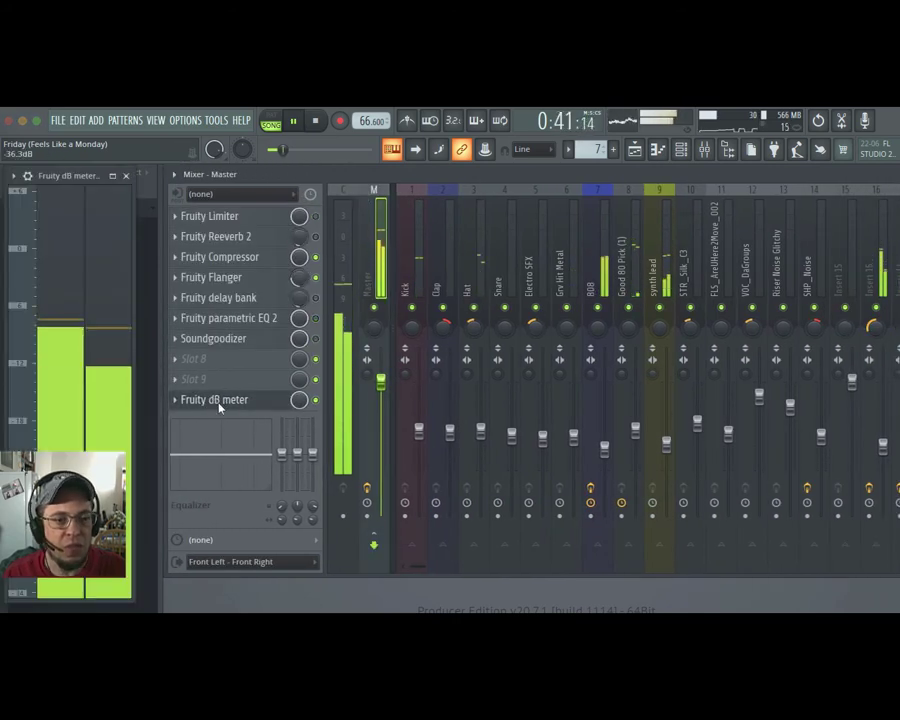
left_click_drag(130, 400, 269, 596)
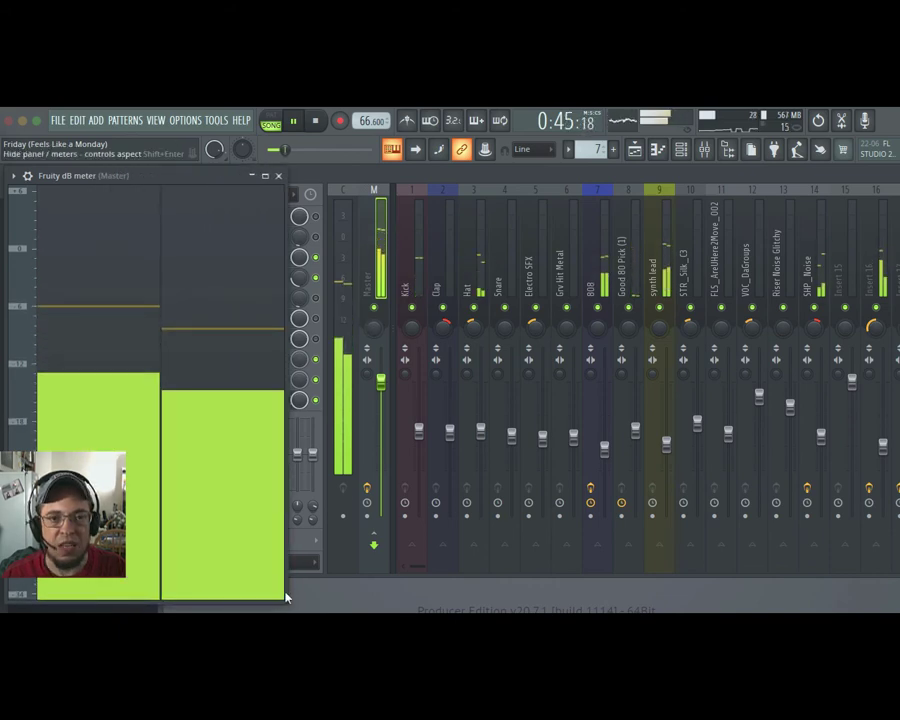
left_click(380, 255)
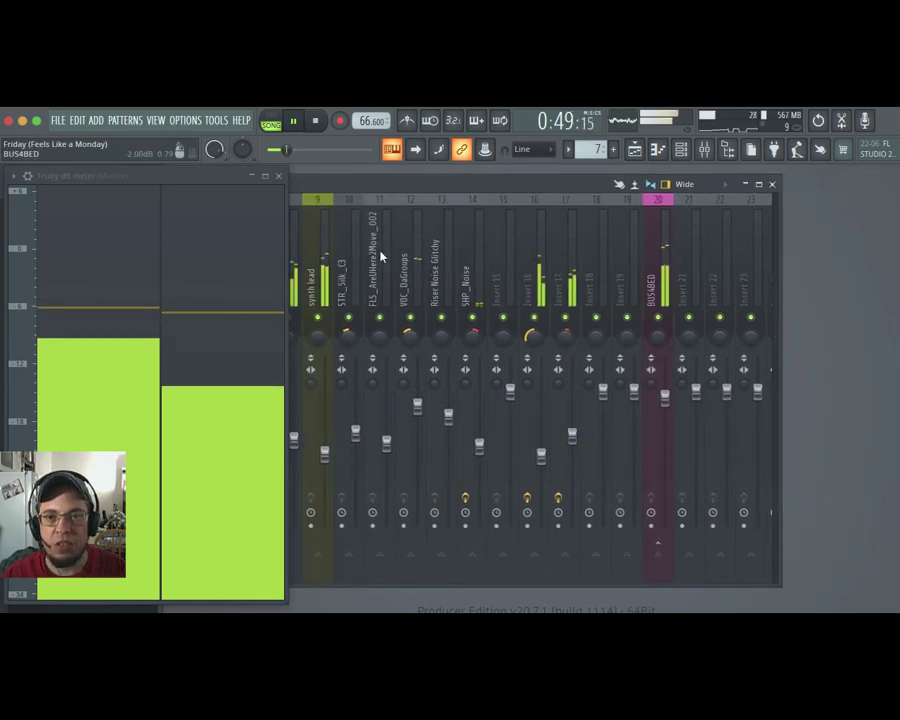
left_click_drag(366, 185, 852, 181)
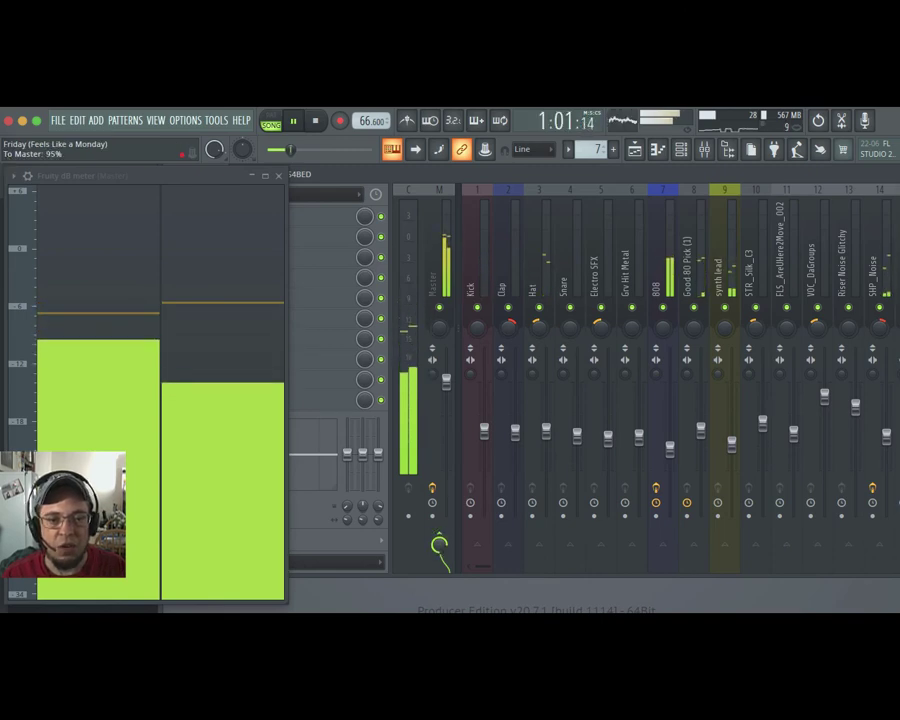
Step: Lower BUS4BED's send to Master, then raise it from 43% back up to about 95%
mouse_move(440, 546)
left_mouse_down()
mouse_move(440, 590)
mouse_move(438, 543)
left_mouse_up()
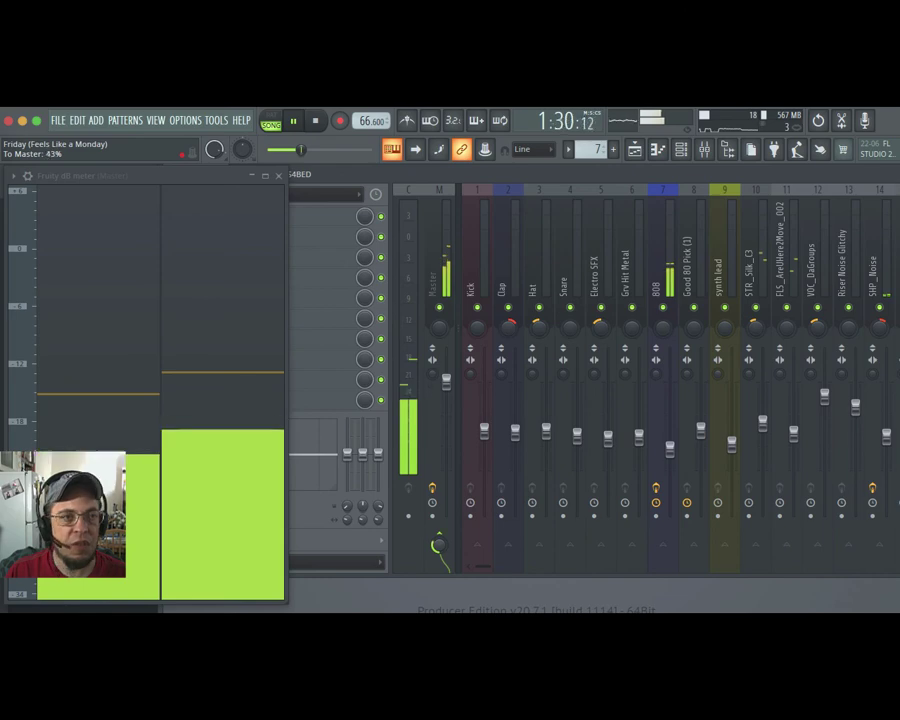
scroll(438, 545, "up", 2)
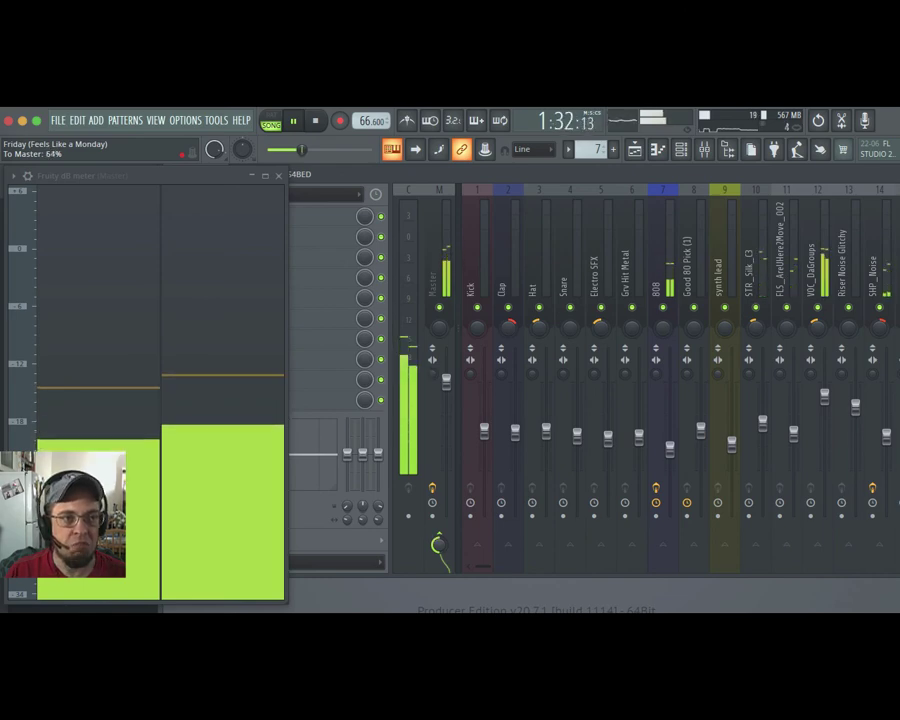
scroll(438, 545, "up", 2)
scroll(438, 545, "up", 4)
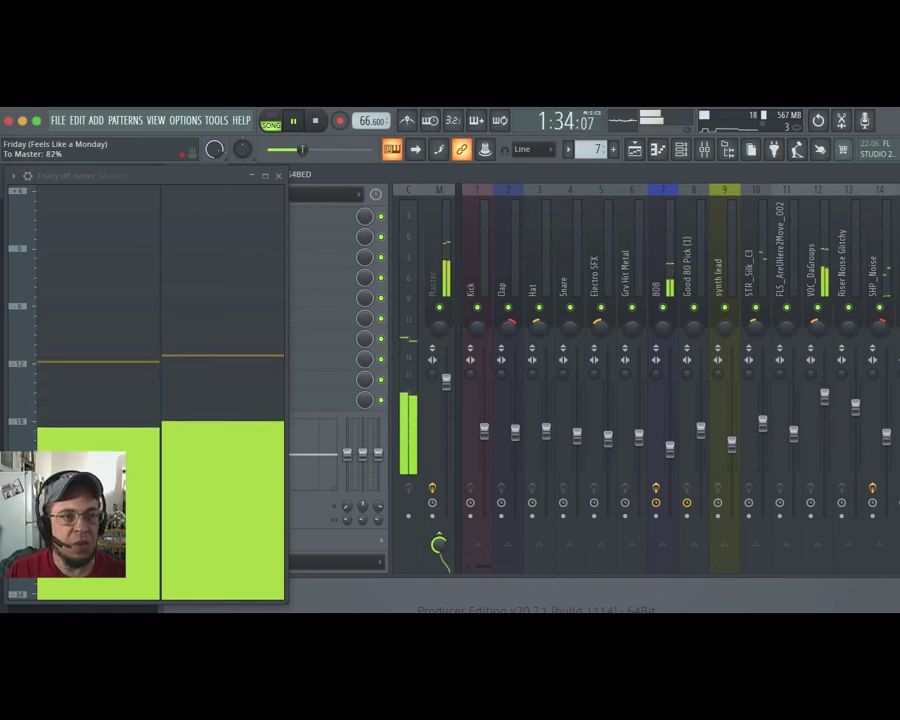
scroll(438, 545, "up", 1)
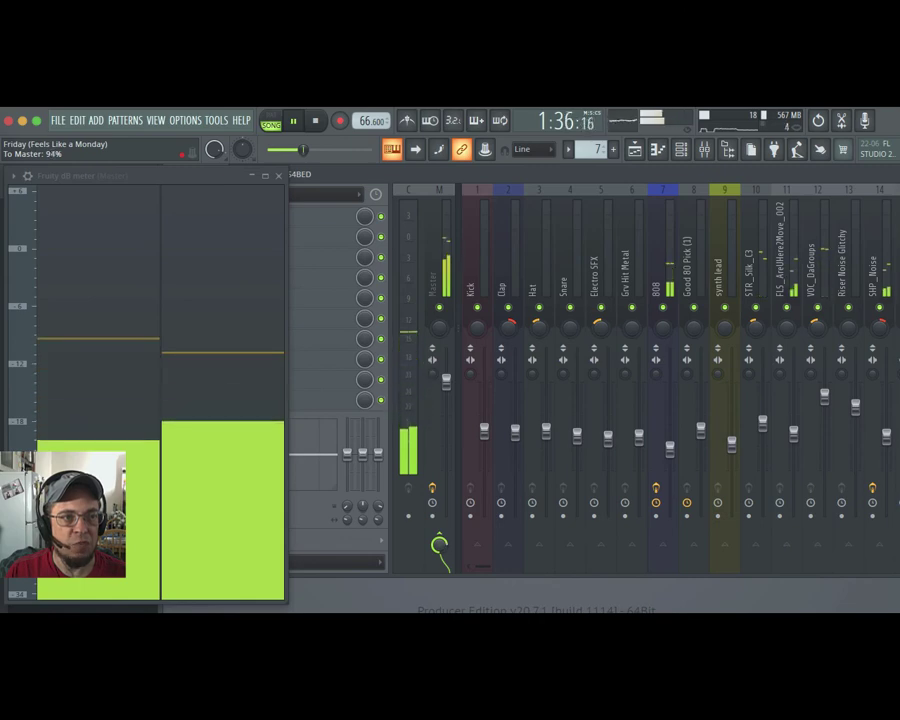
scroll(438, 545, "up", 1)
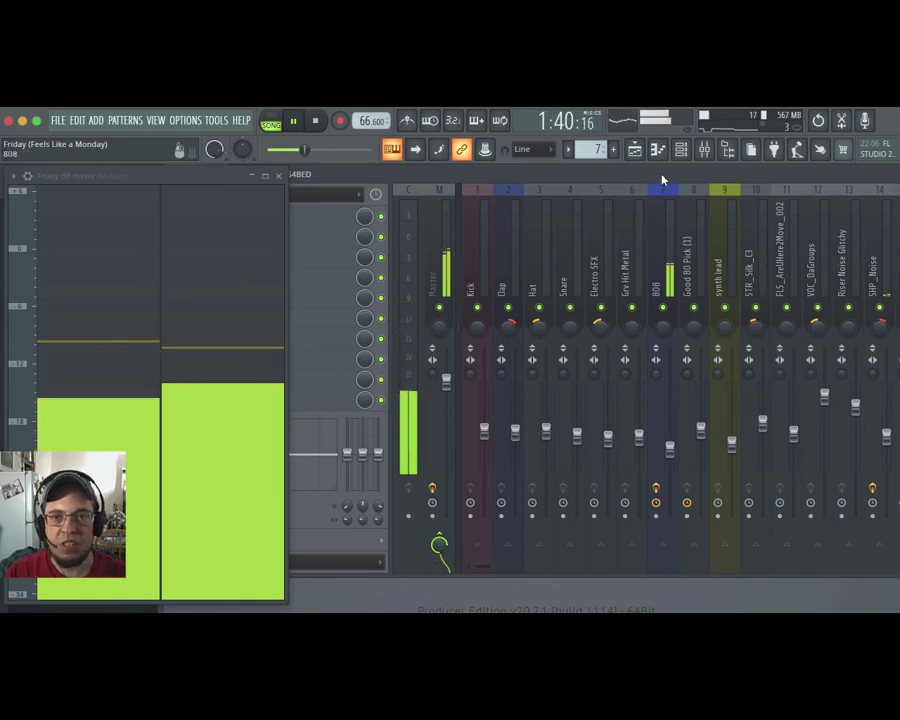
Step: Reposition the mixer so inserts 15–18 are visible
left_click_drag(663, 184, 532, 187)
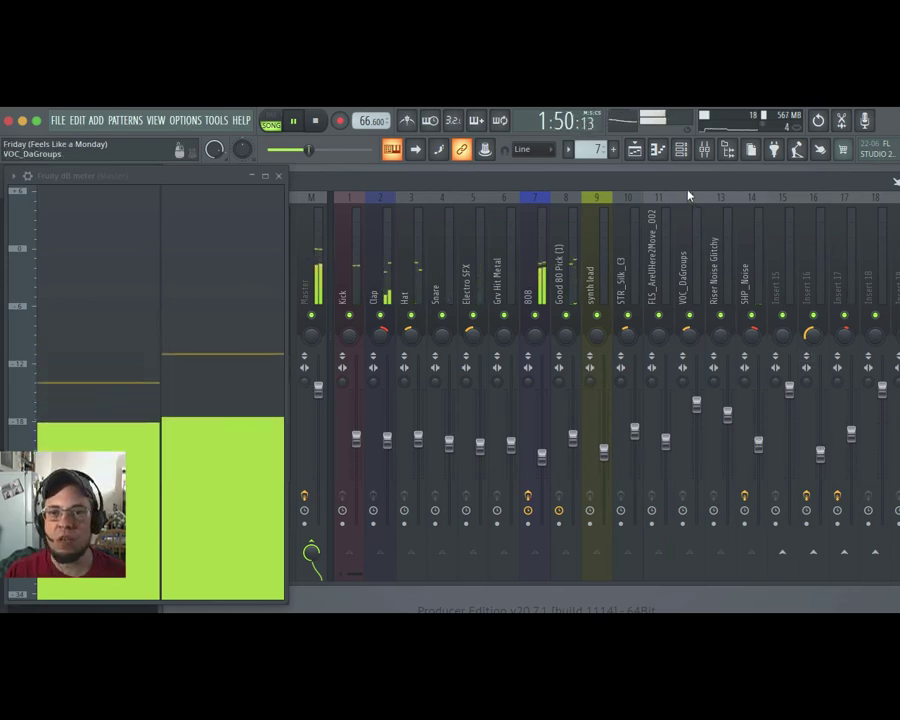
scroll(690, 185, "right", 1)
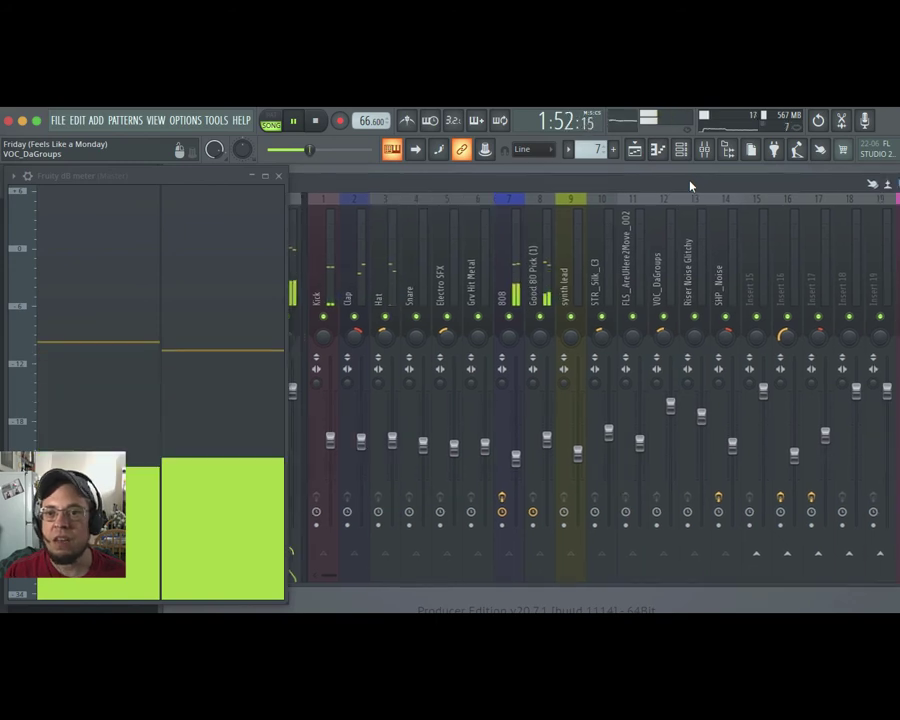
left_click_drag(690, 185, 377, 200)
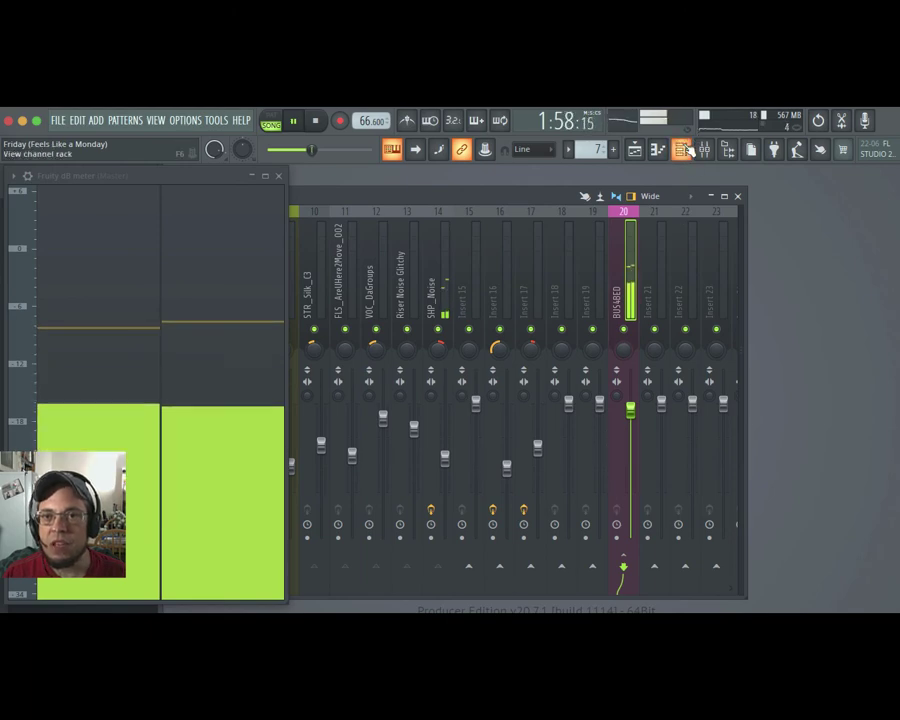
left_click(685, 148)
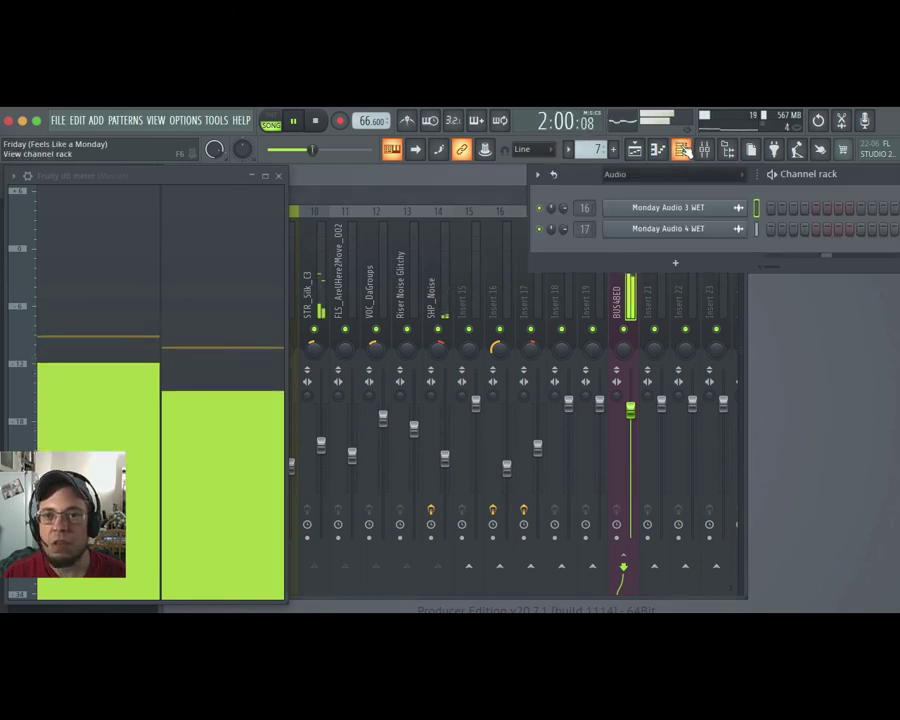
left_click(685, 148)
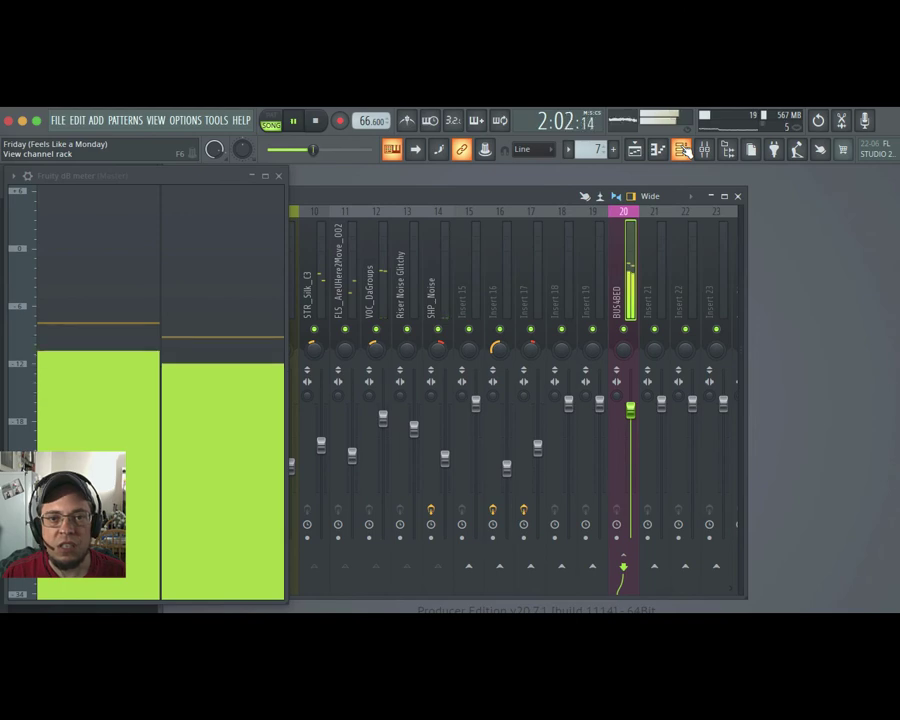
Step: Rename Insert 16 to G1 and colour it drab olive
right_click(499, 282)
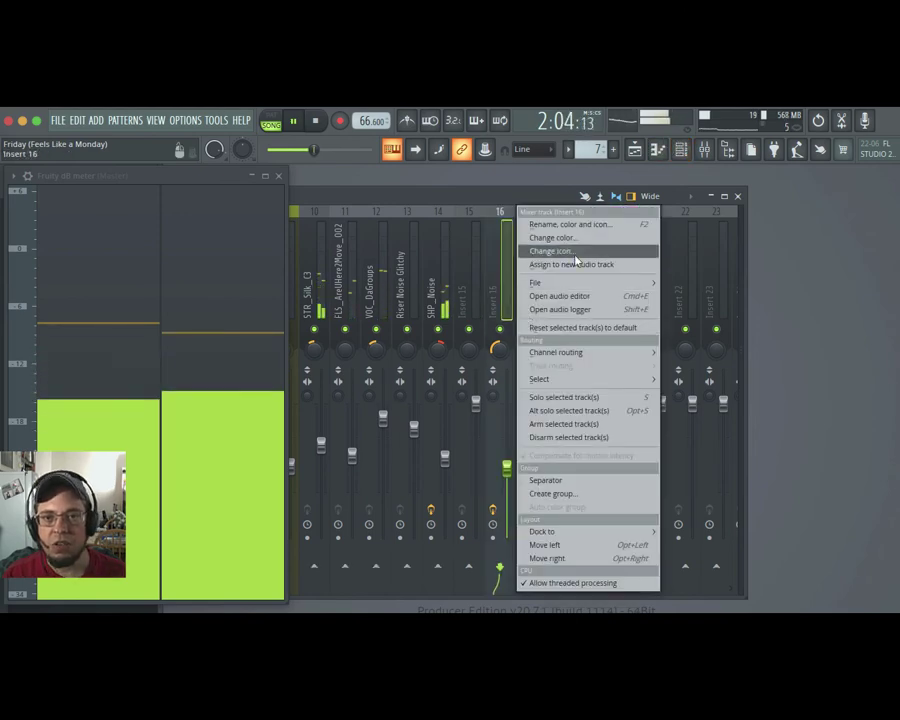
left_click(578, 225)
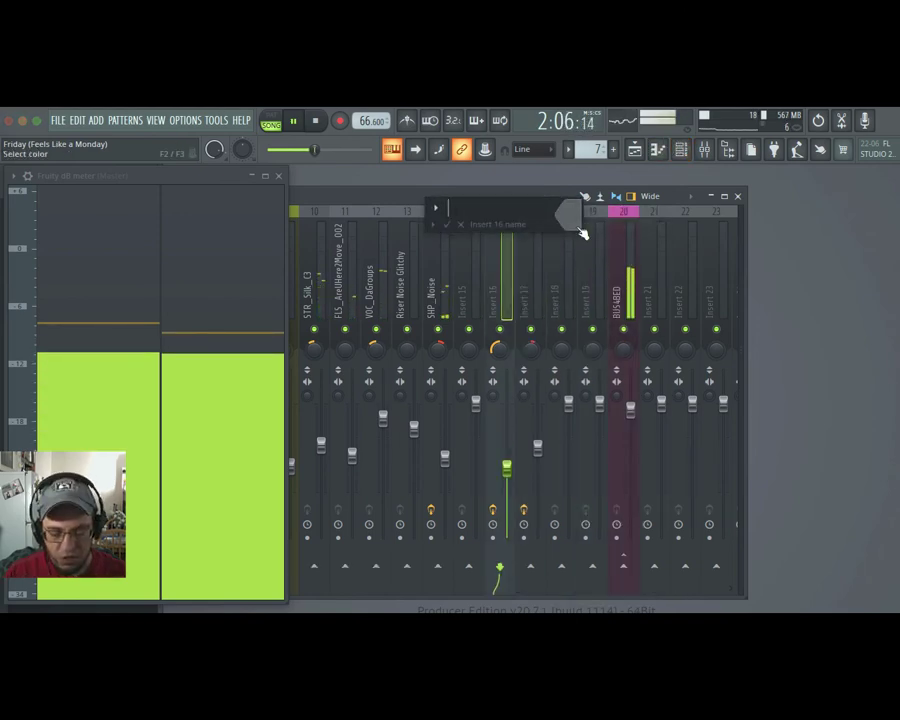
type("G1")
left_click(574, 224)
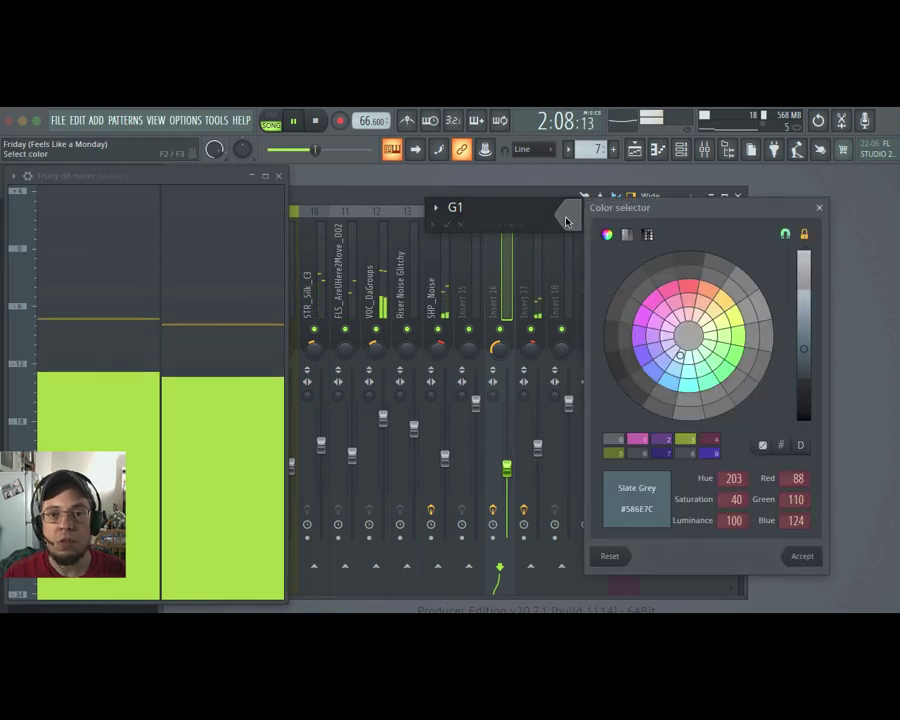
left_click(733, 317)
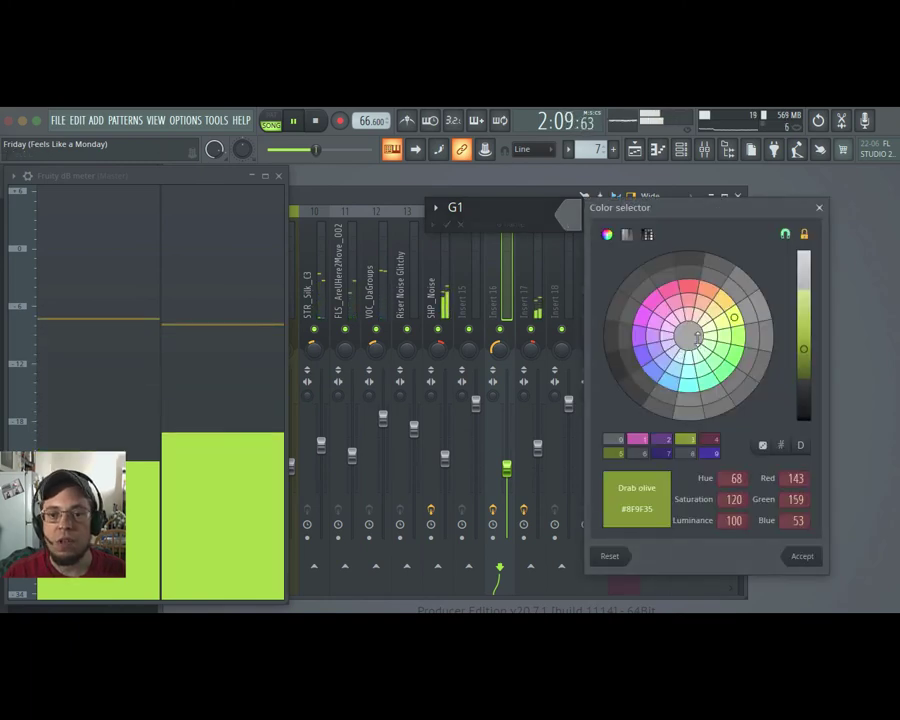
left_click(798, 557)
left_click(445, 224)
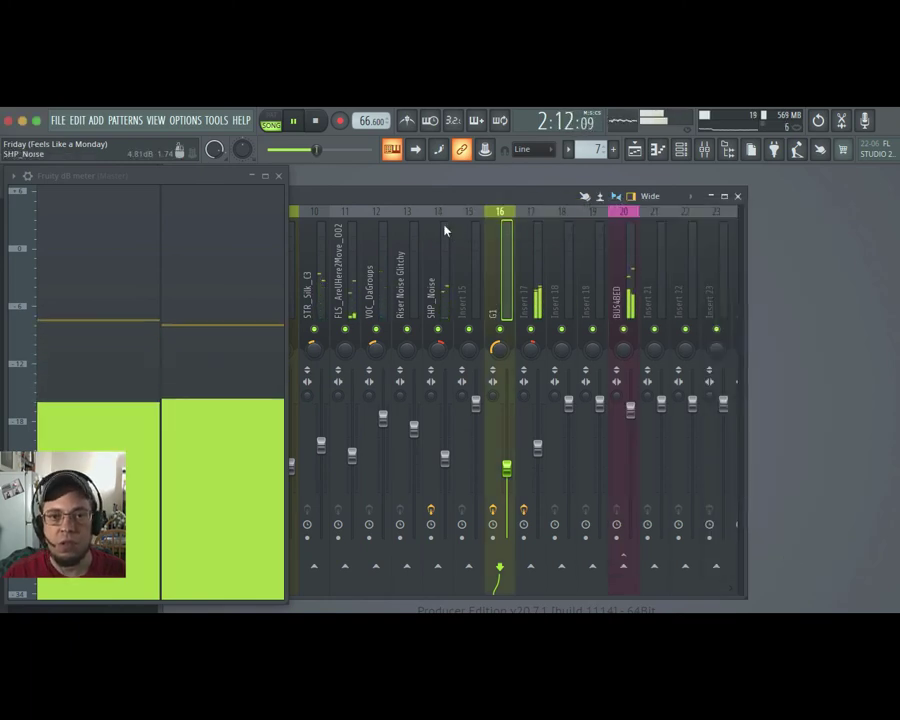
Step: Rename Insert 17 to G2 and colour it sienna
right_click(524, 278)
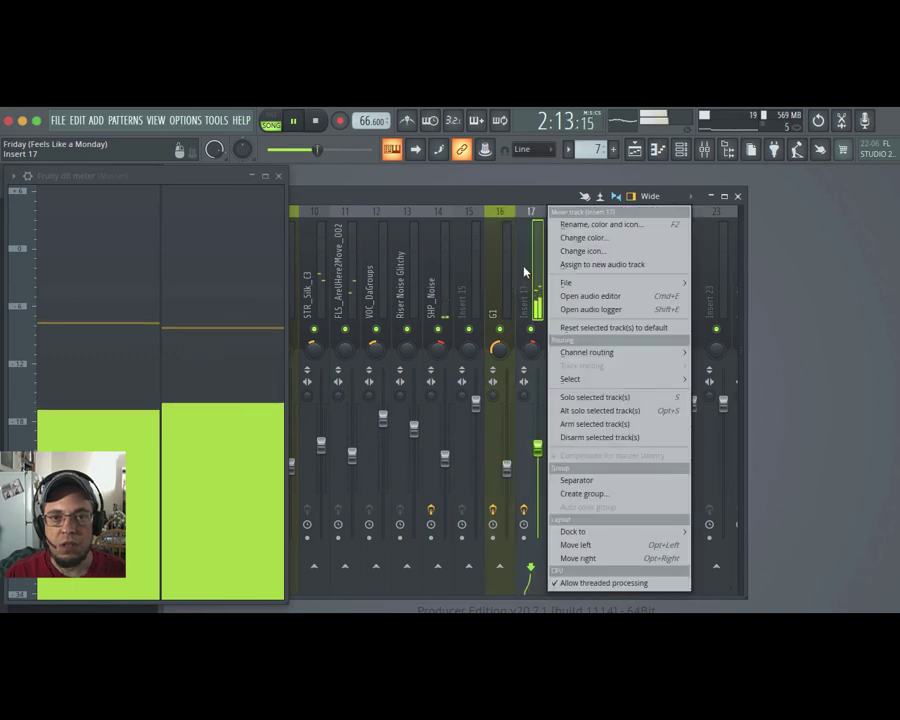
left_click(595, 221)
type("G2")
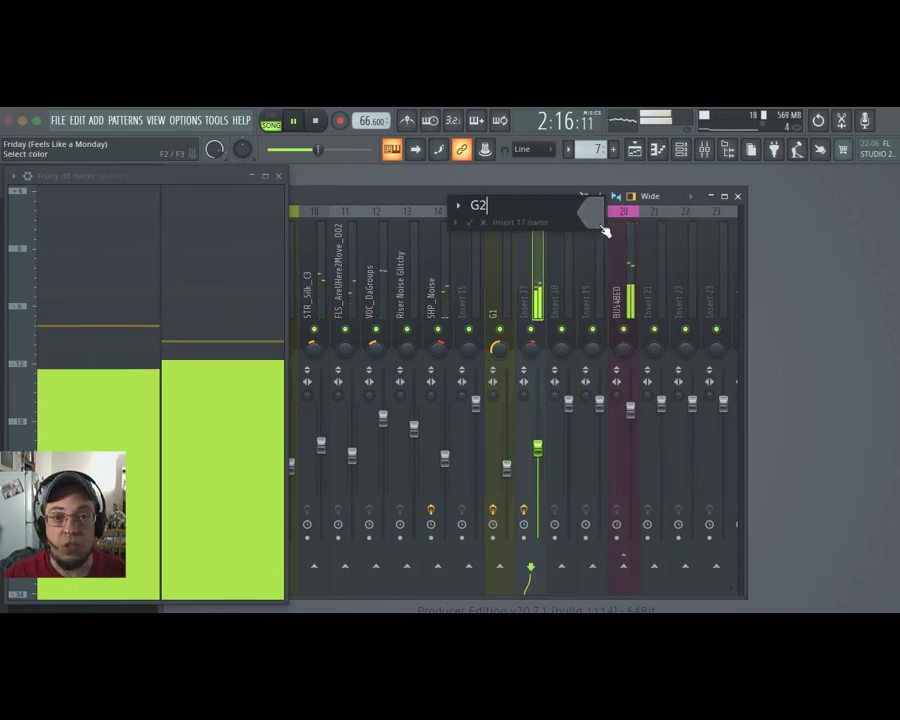
left_click(592, 212)
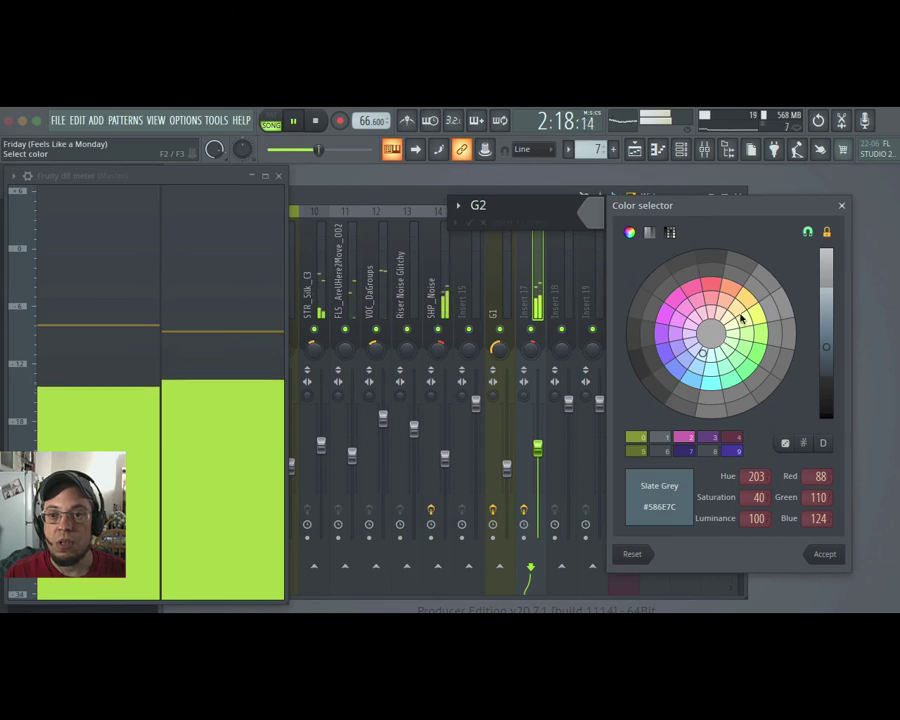
left_click(728, 298)
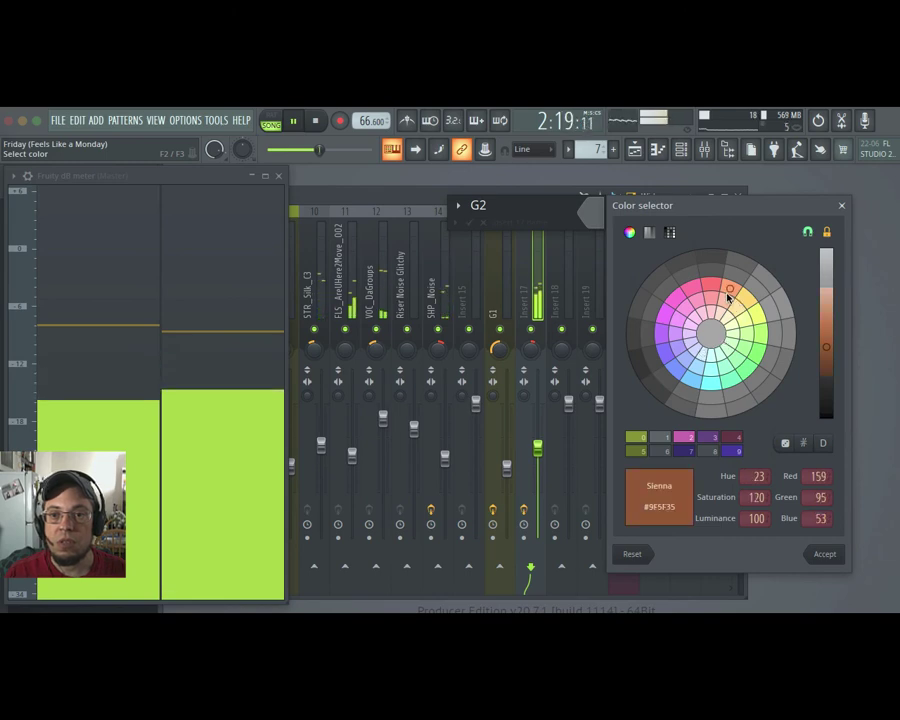
left_click(835, 558)
left_click(469, 222)
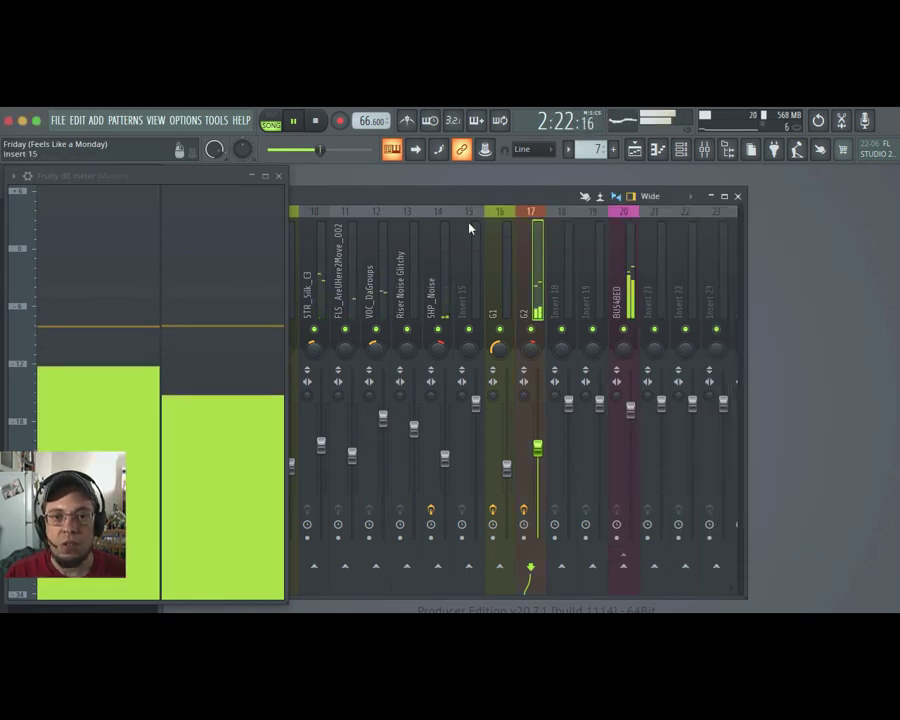
left_click_drag(432, 201, 597, 197)
key("space")
key("super+Tab")
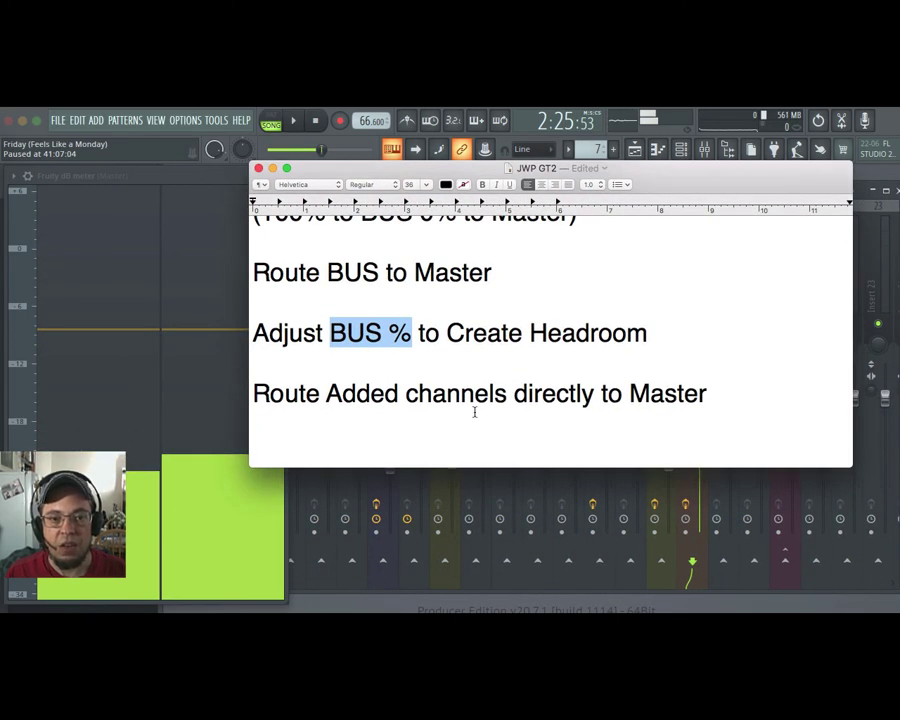
left_click_drag(327, 394, 390, 394)
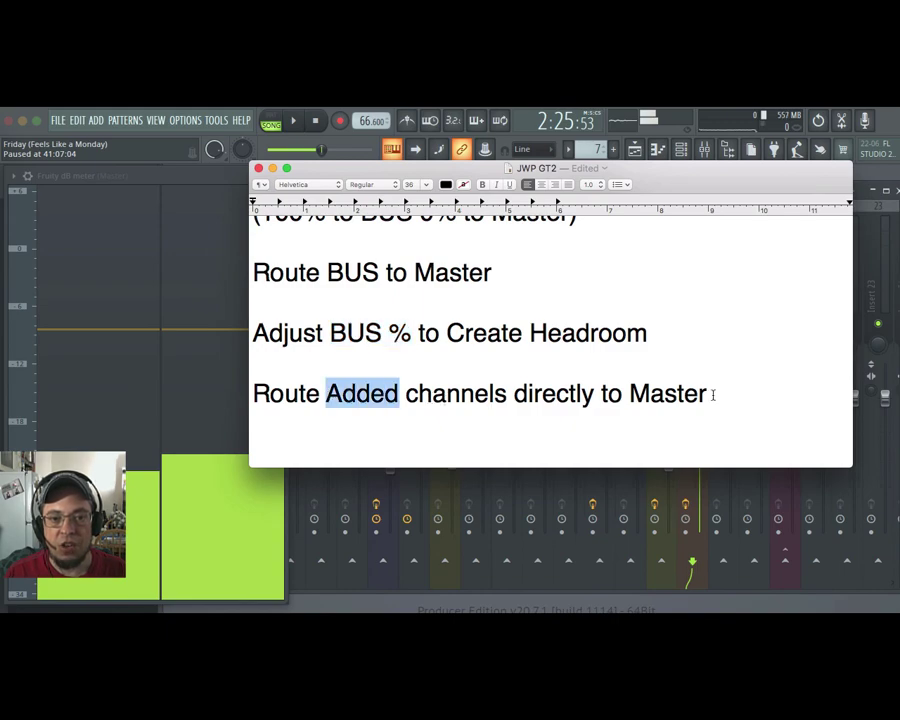
Step: Hide the notes and dB meter windows, resume playback, and select the G1 insert
left_click(272, 172)
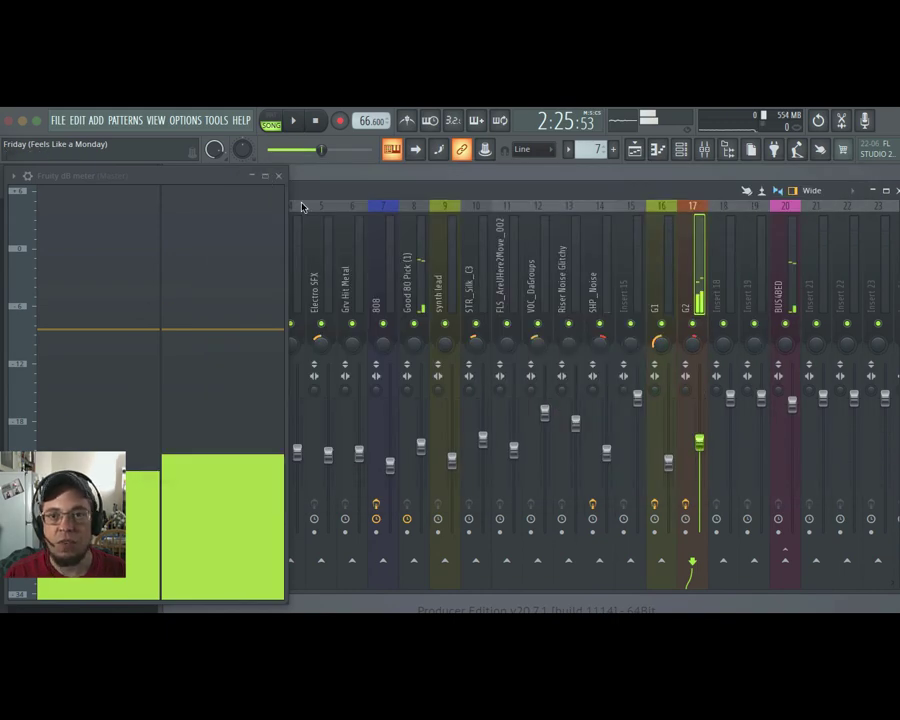
key("space")
left_click(660, 253)
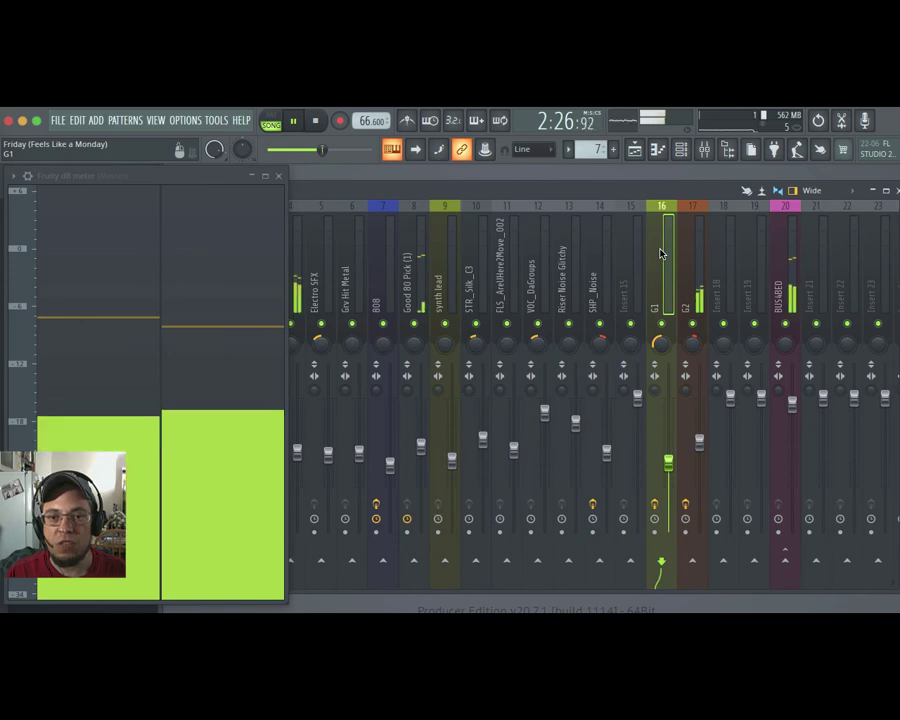
left_click(278, 178)
left_click(652, 292)
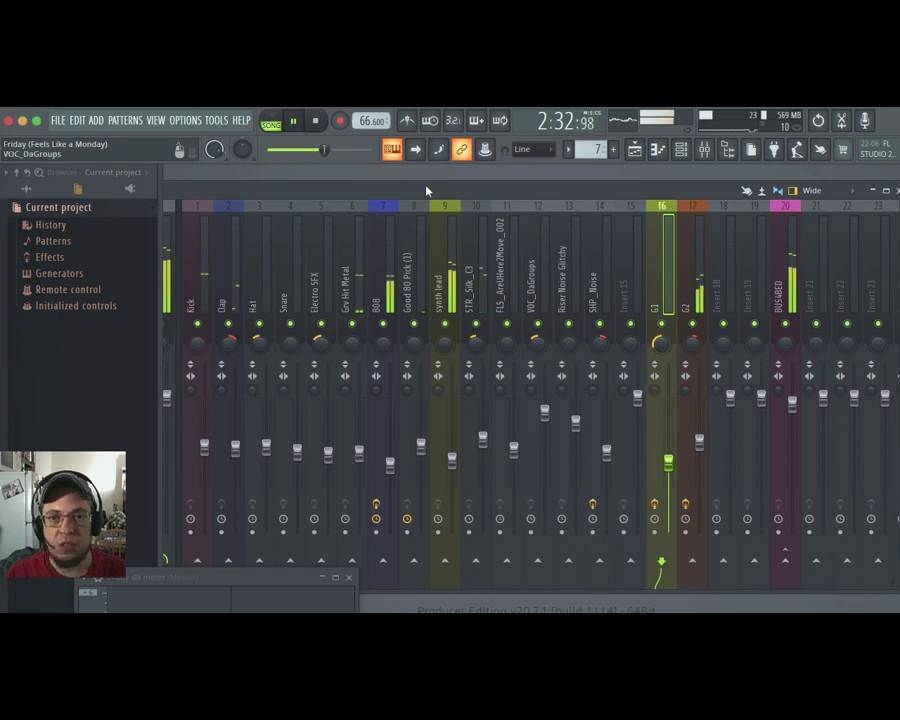
Step: Check that G2 and then G1 route straight to the Master
scroll(426, 189, "up", 3)
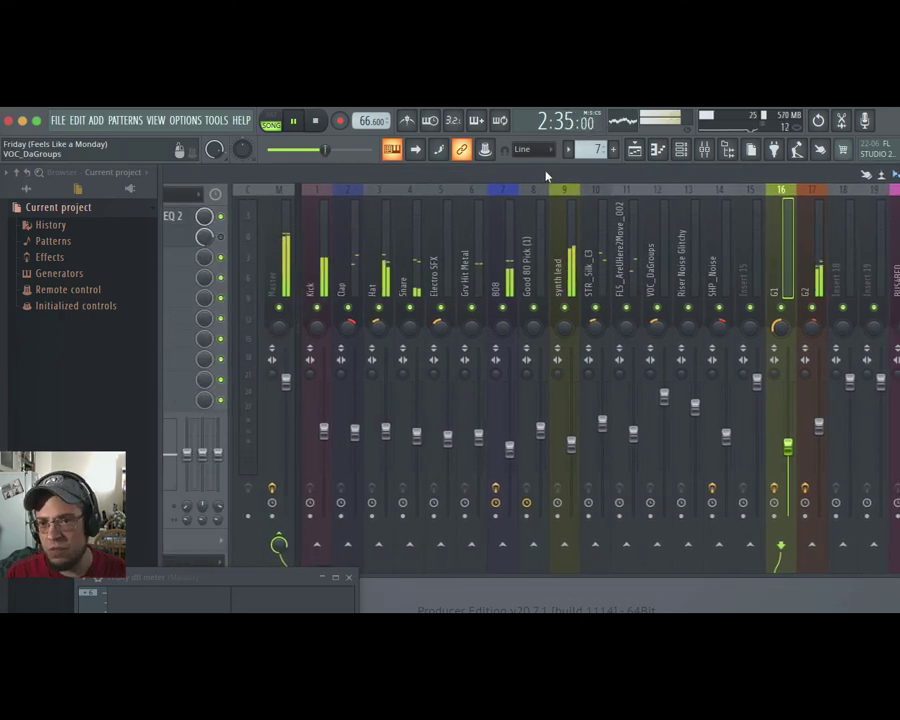
scroll(549, 176, "up", 1)
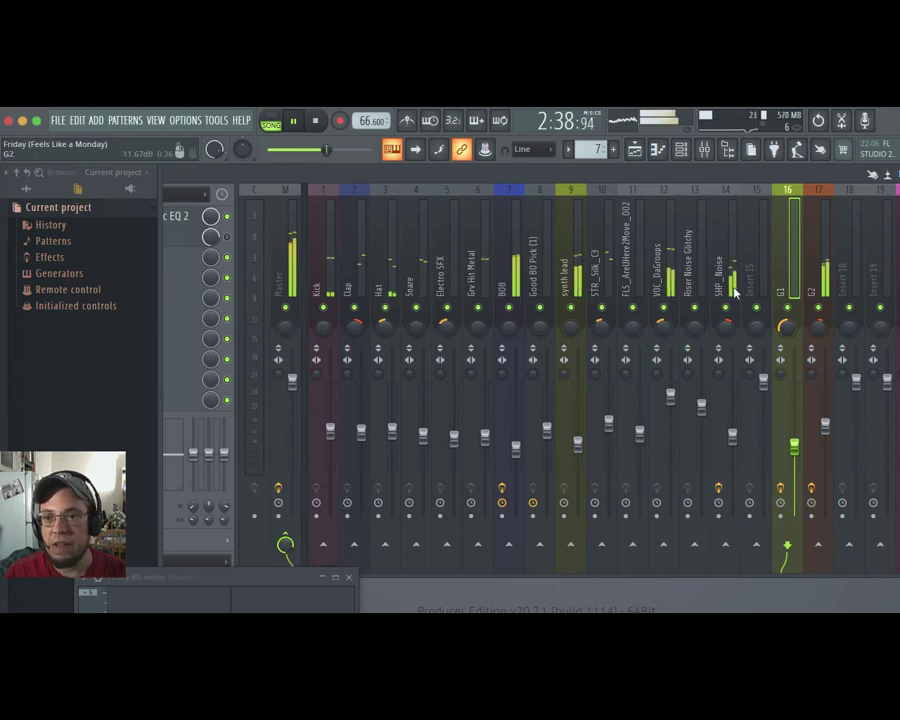
key("Right")
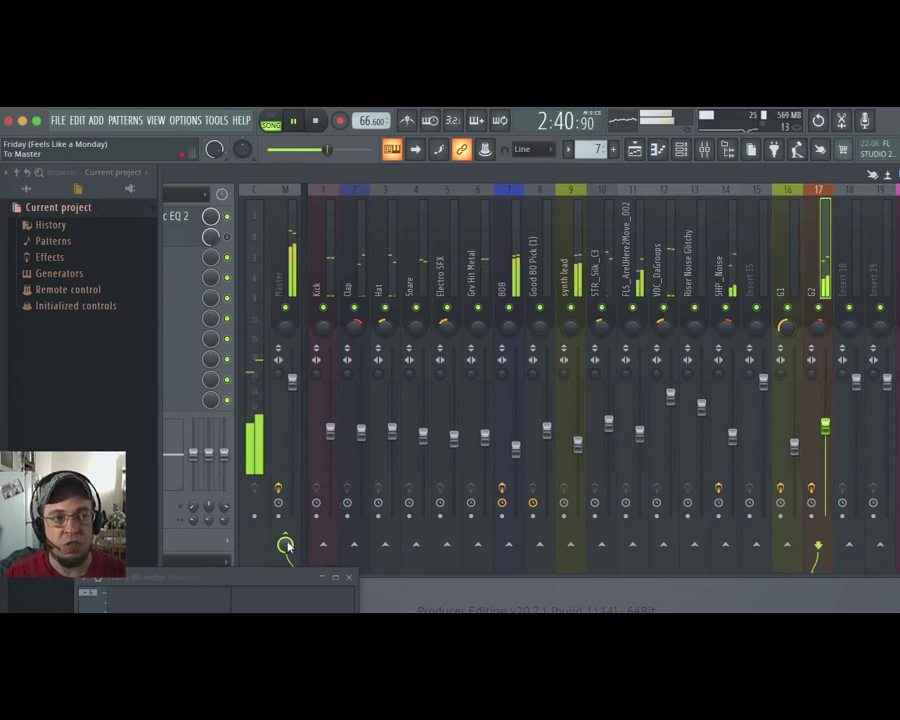
left_click(779, 246)
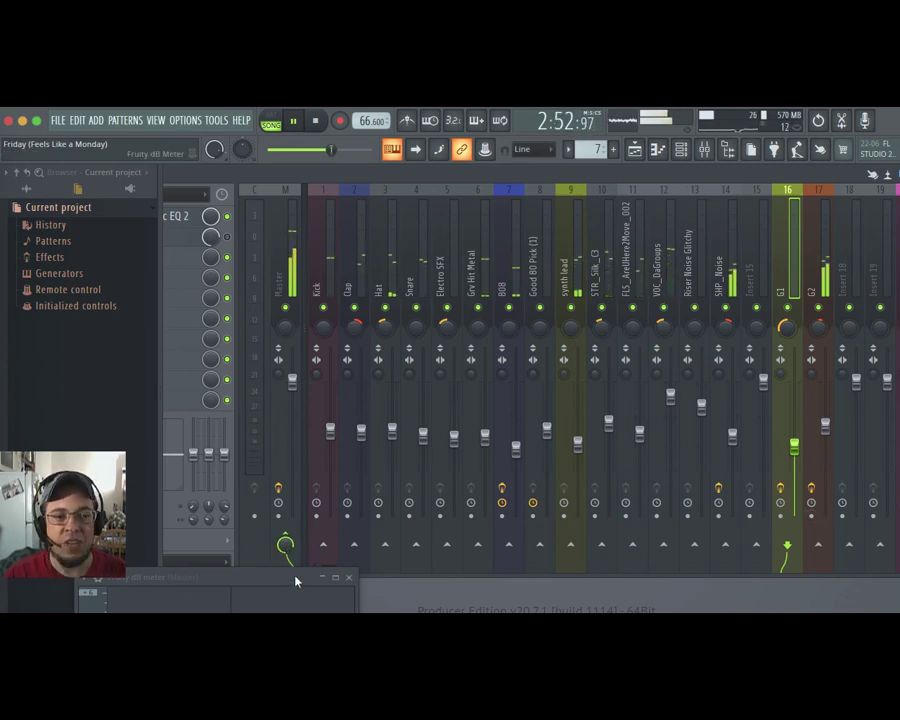
Step: Drop BUS4BED's send into the Master to 92%, float the mixer, and raise the dB meter beside it
left_click_drag(790, 176, 621, 178)
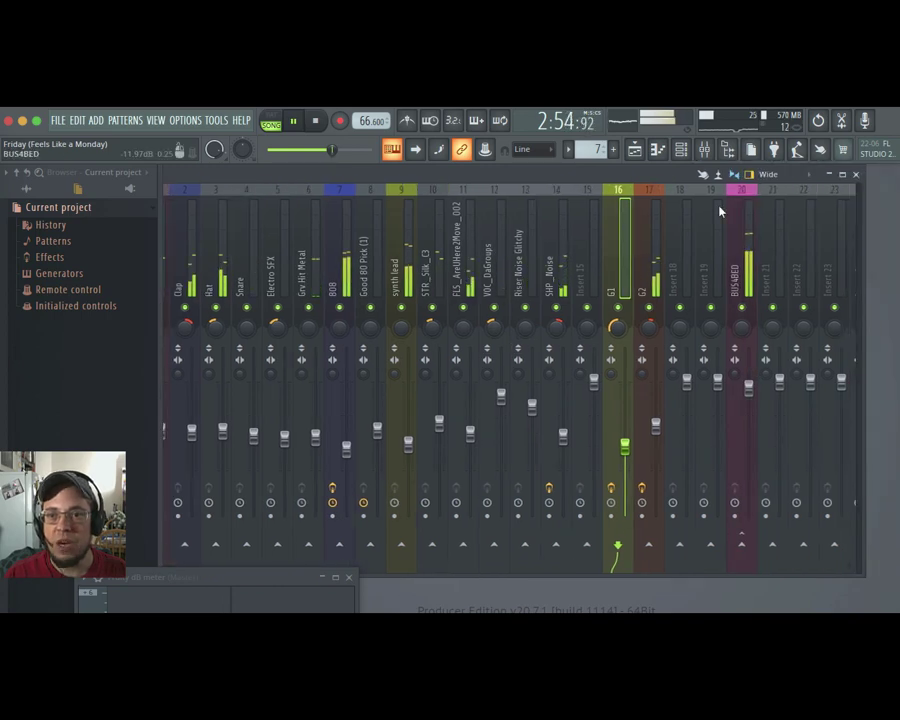
left_click_drag(425, 186, 705, 186)
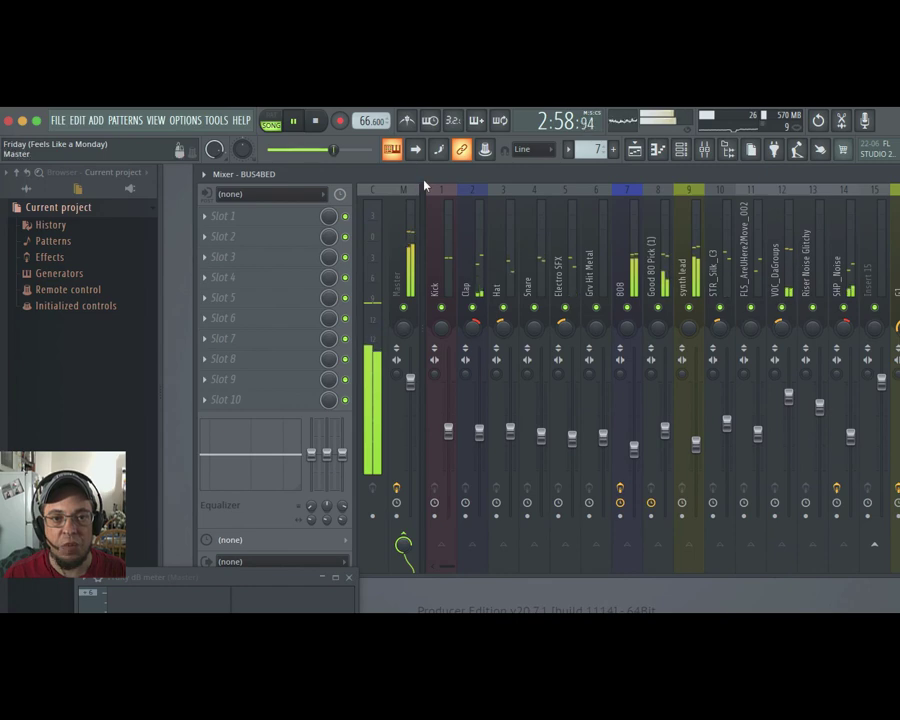
scroll(403, 545, "down", 3)
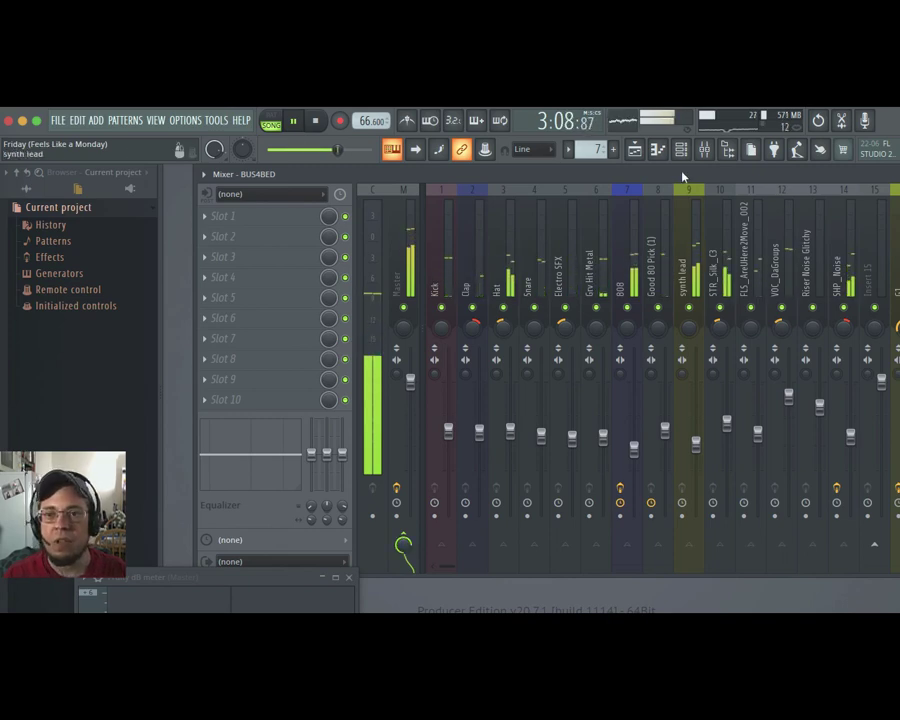
double_click(330, 180)
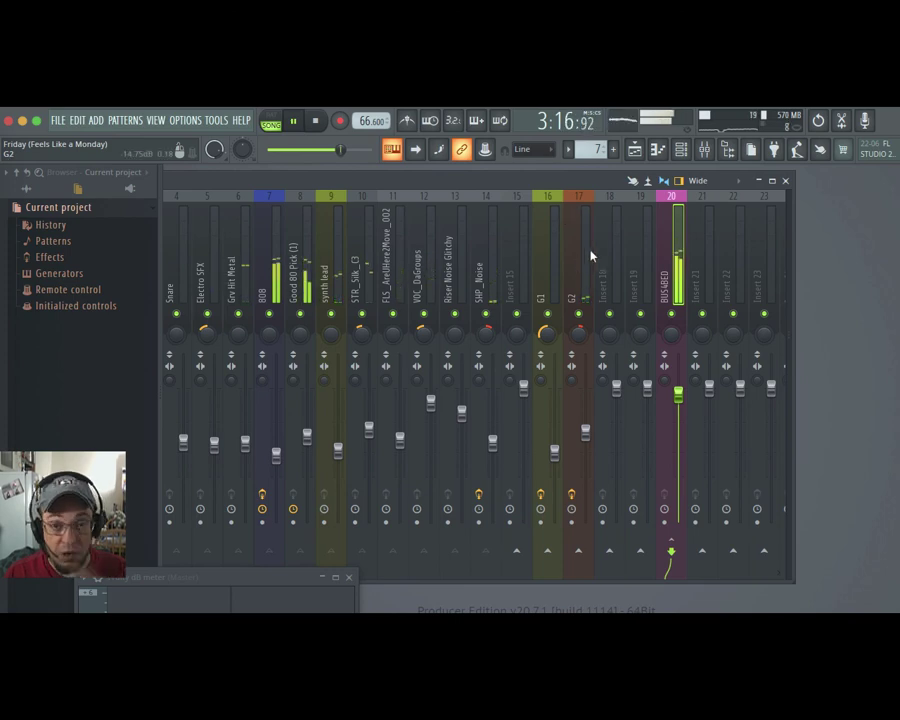
left_click_drag(269, 577, 200, 166)
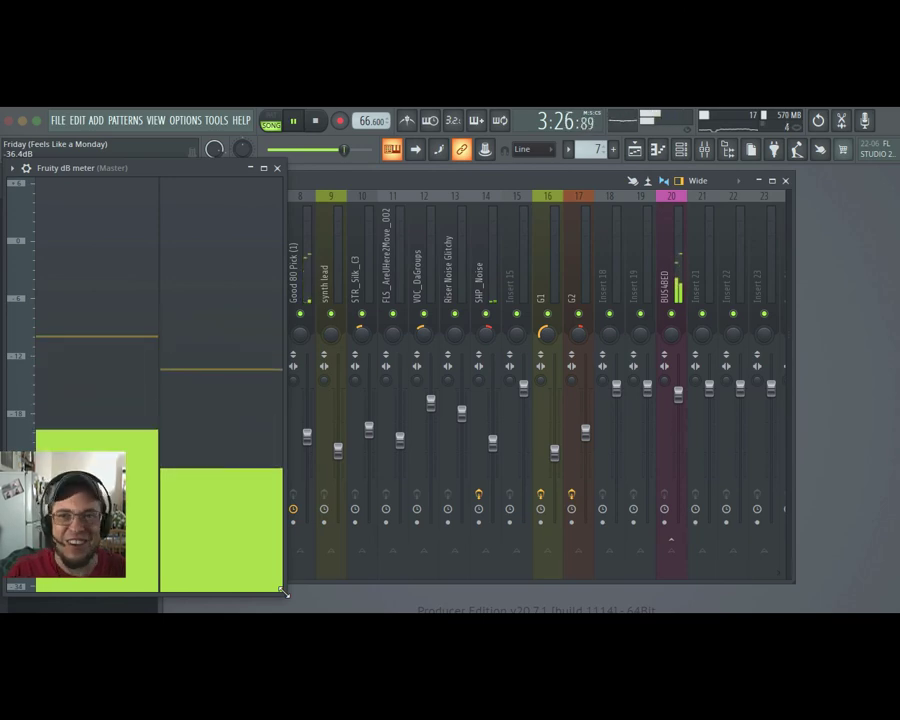
Step: Widen the Fruity dB Meter and rearrange it and the mixer window on screen
left_click_drag(283, 592, 523, 597)
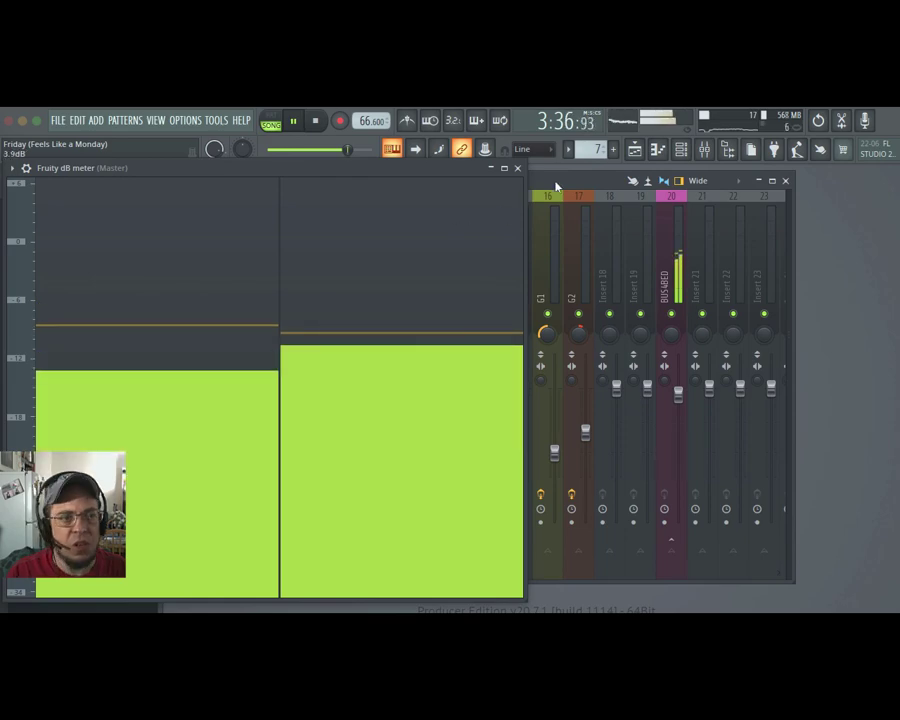
left_click_drag(554, 185, 728, 190)
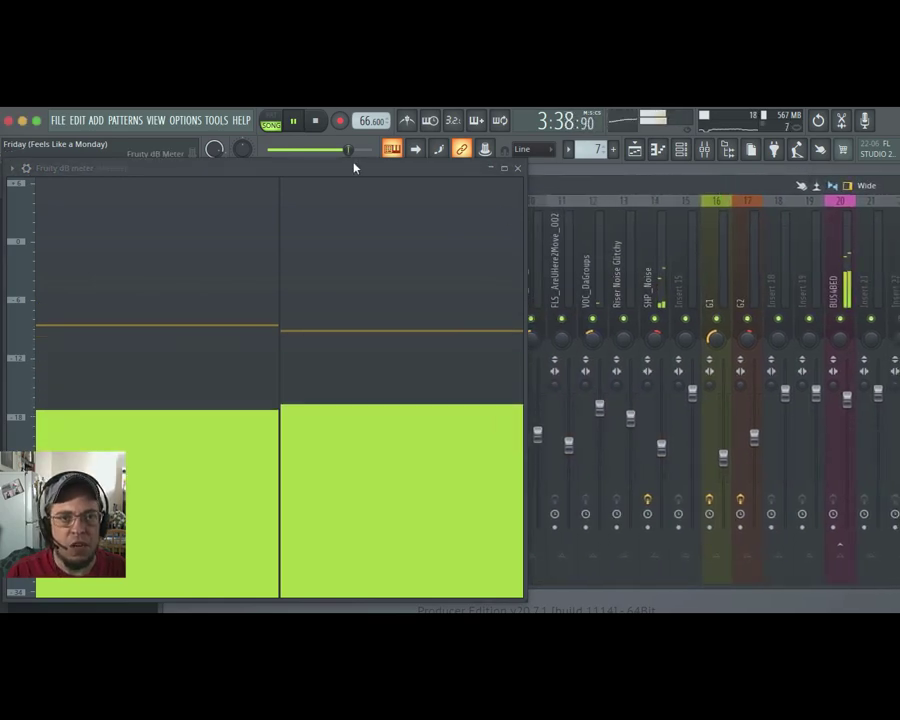
left_click_drag(354, 167, 404, 475)
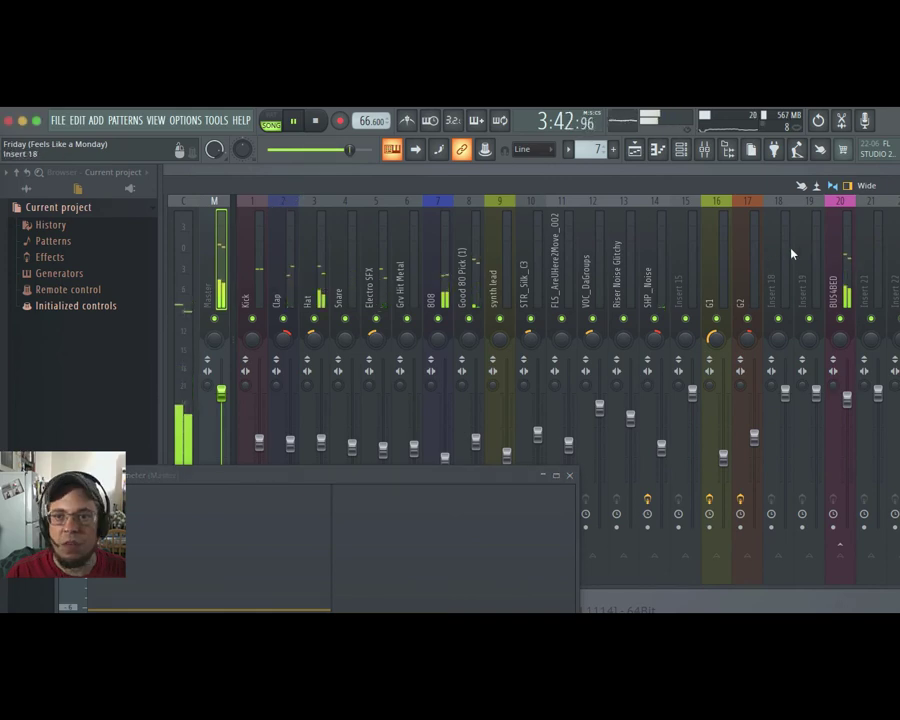
left_click_drag(348, 478, 383, 606)
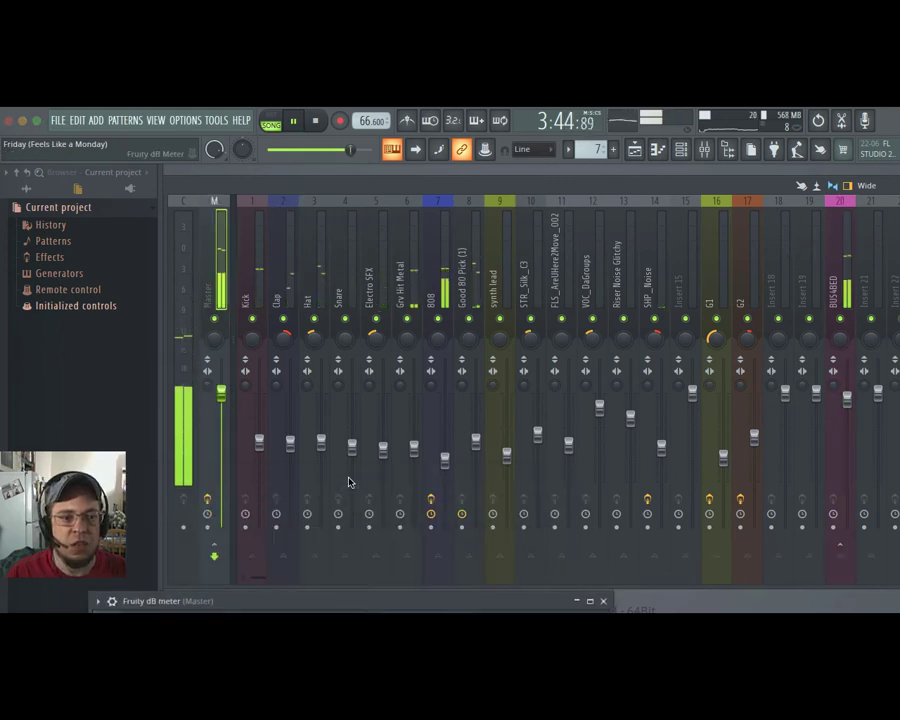
Step: Select insert 20 (BUS4BED) to view its routing, bring the meter back over the mixer, and stop the song
left_click(821, 262)
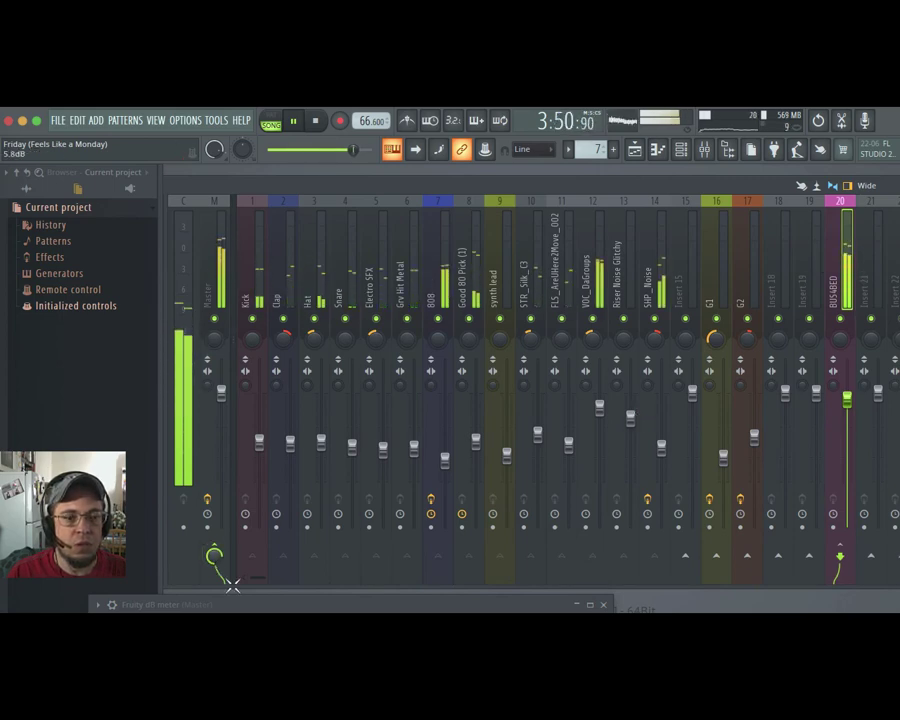
left_click_drag(233, 600, 322, 188)
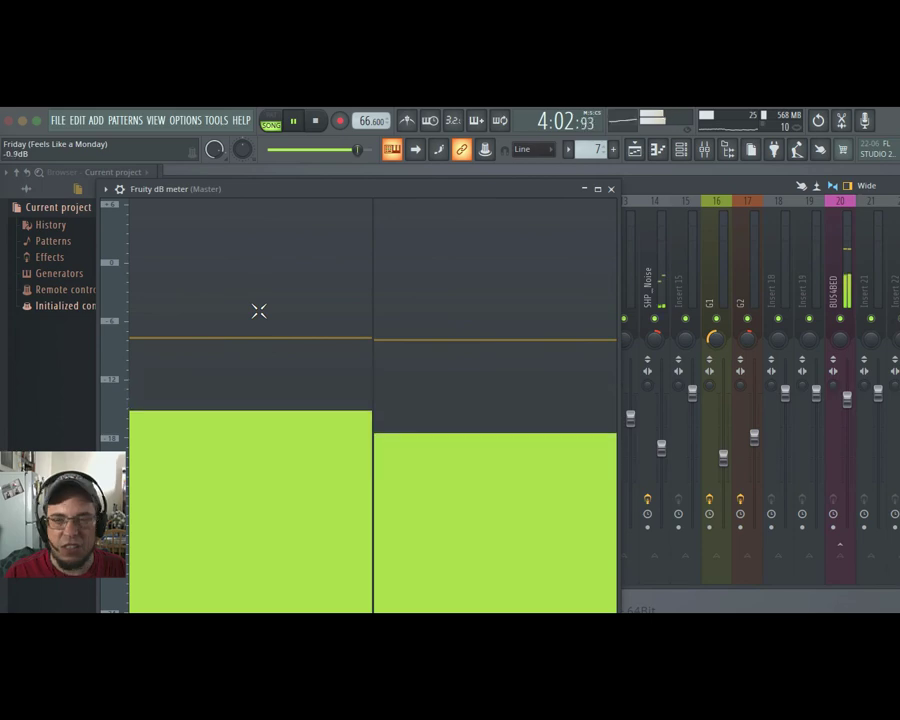
left_click(326, 125)
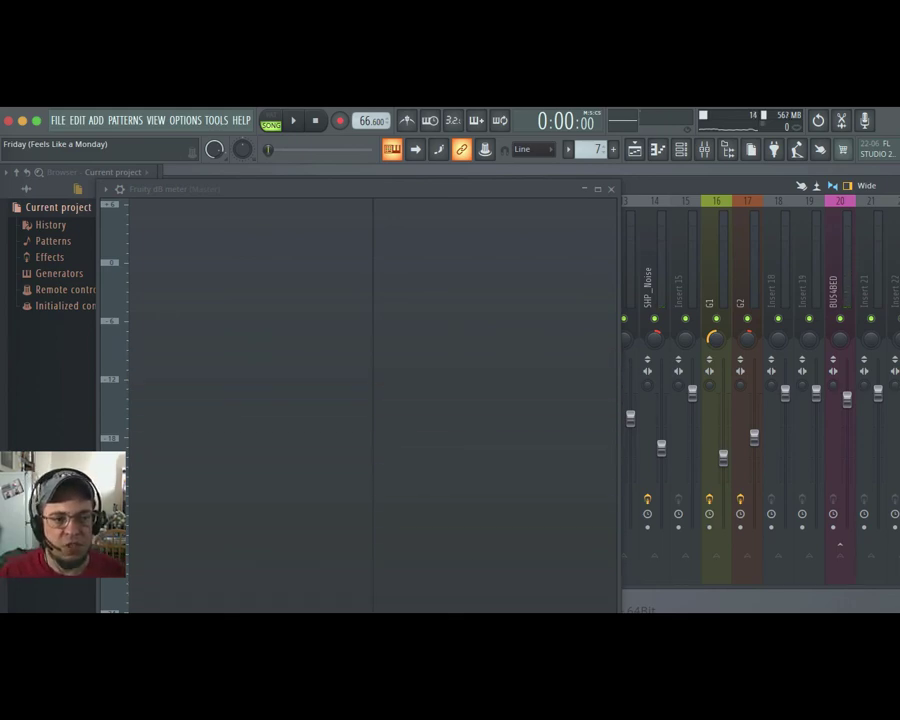
Step: Switch to the JWP GT2 notes and read the headroom steps through 'Route Added channels directly to Master'
key("super+Tab")
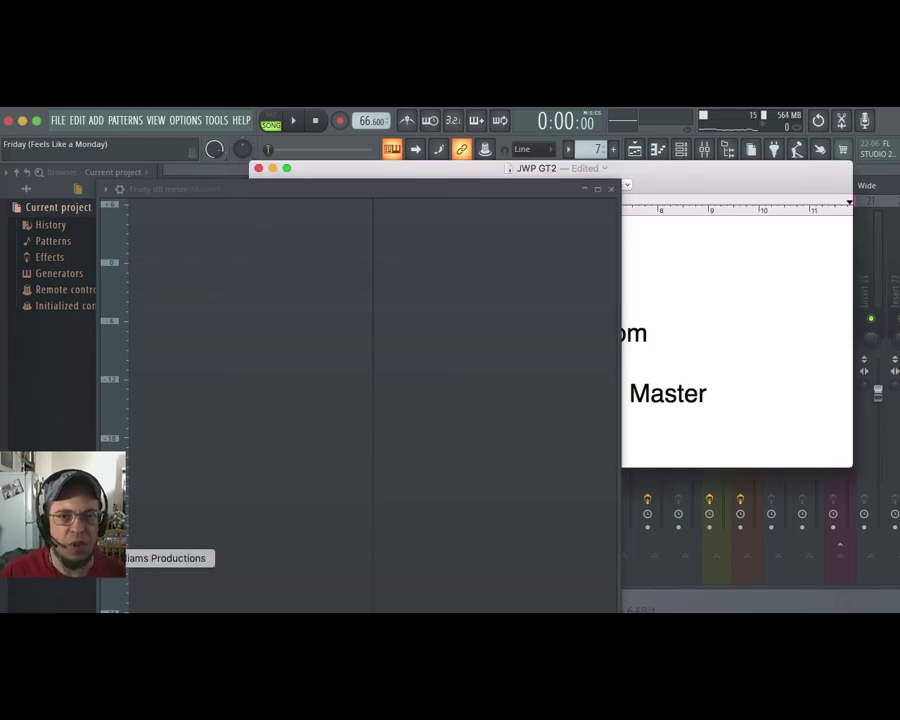
left_click(689, 316)
scroll(589, 321, "up", 5)
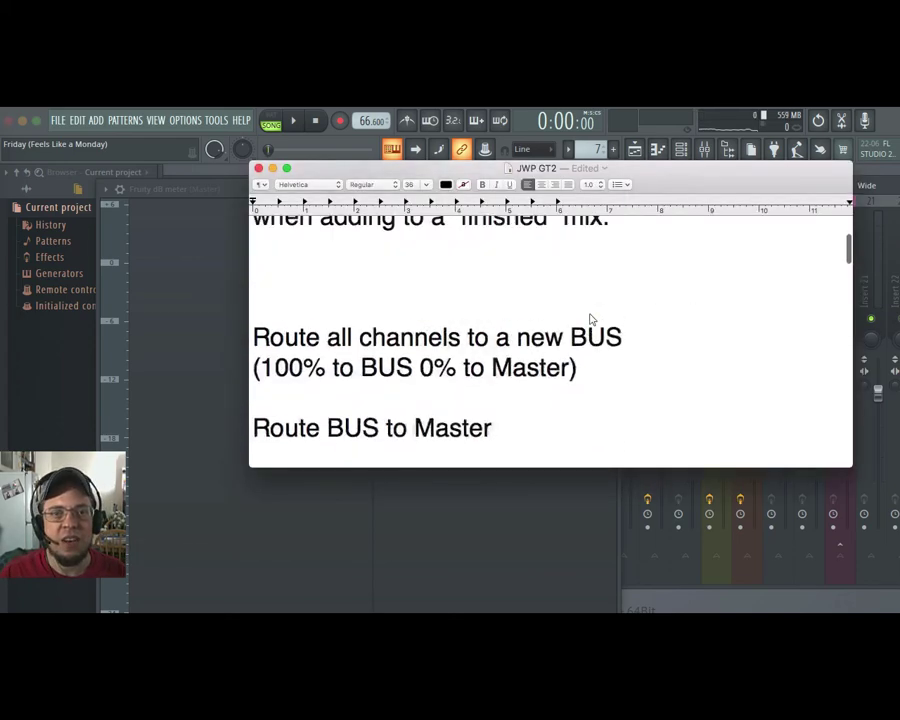
scroll(589, 319, "up", 2)
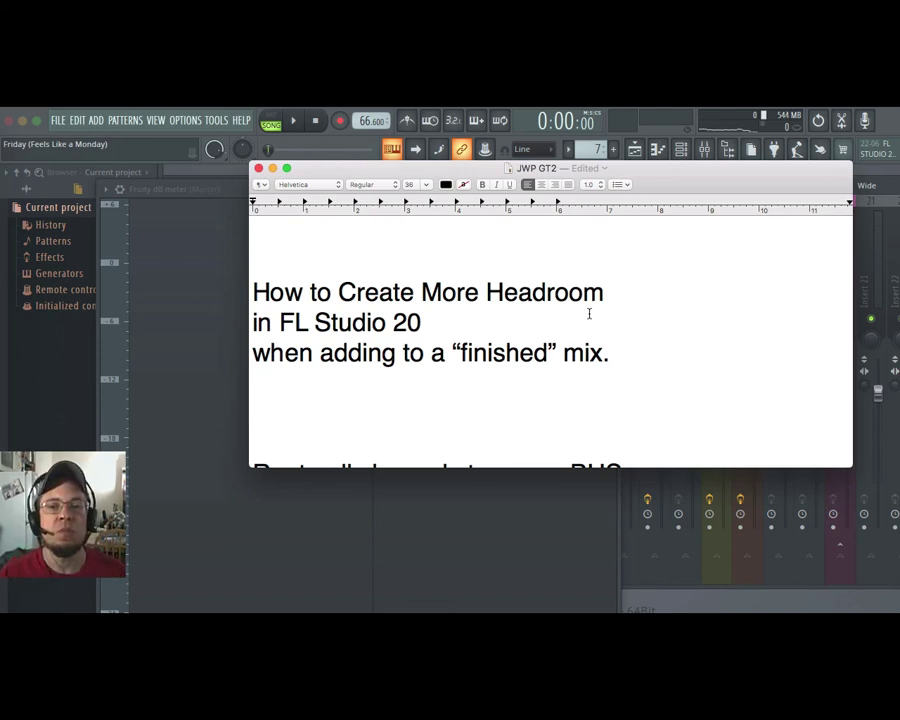
scroll(589, 314, "down", 5)
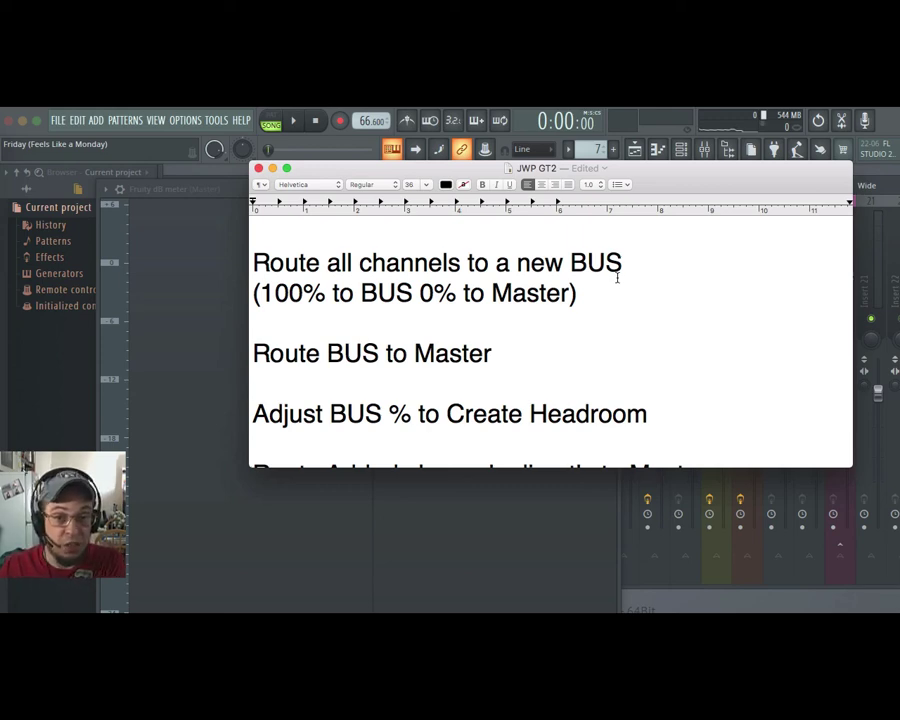
scroll(626, 276, "down", 5)
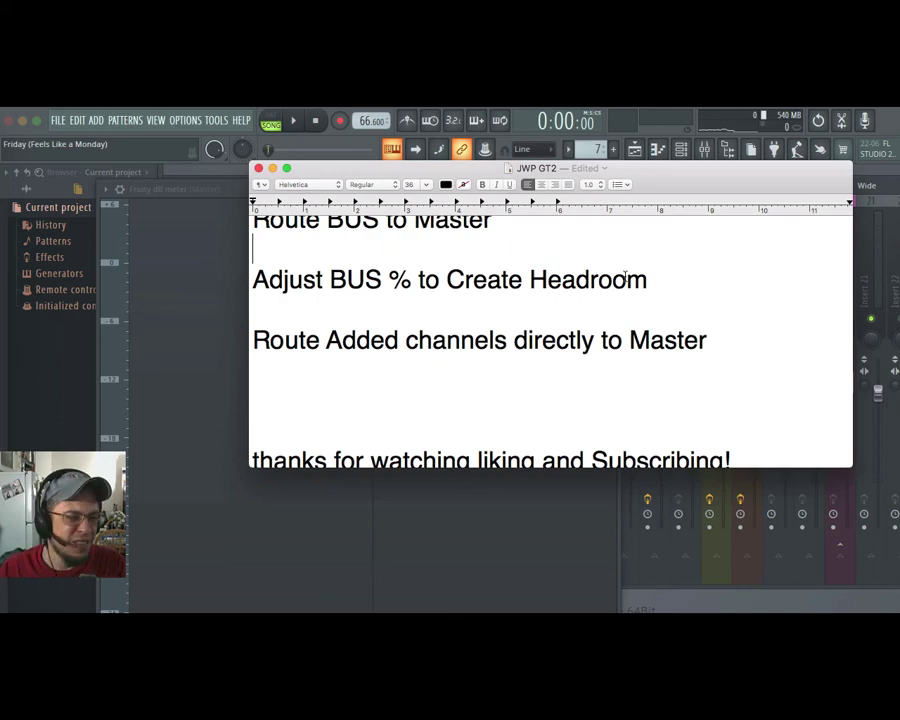
scroll(663, 379, "up", 3)
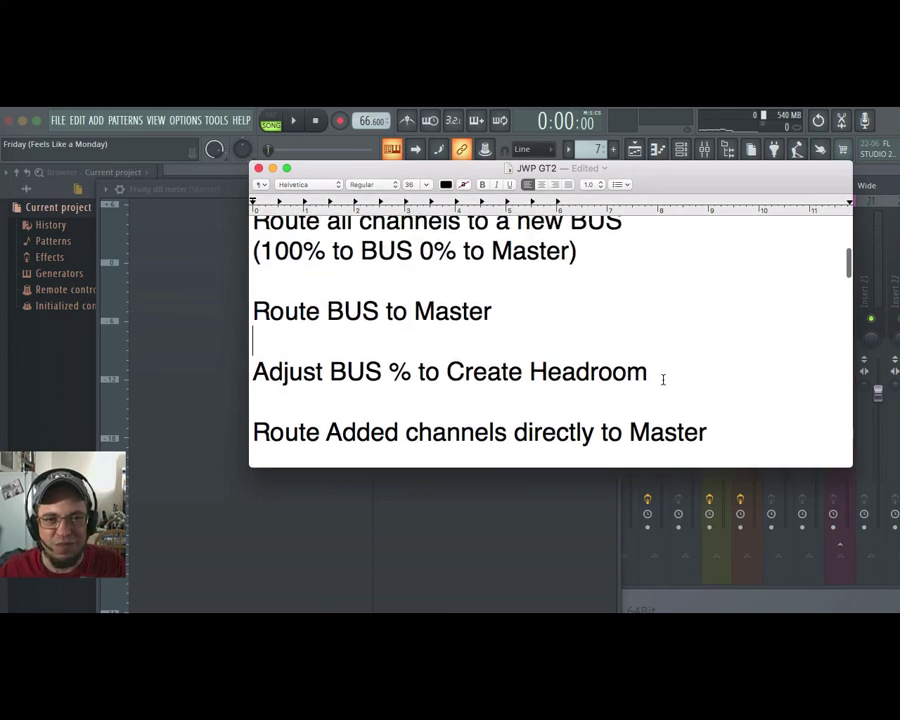
scroll(663, 379, "down", 3)
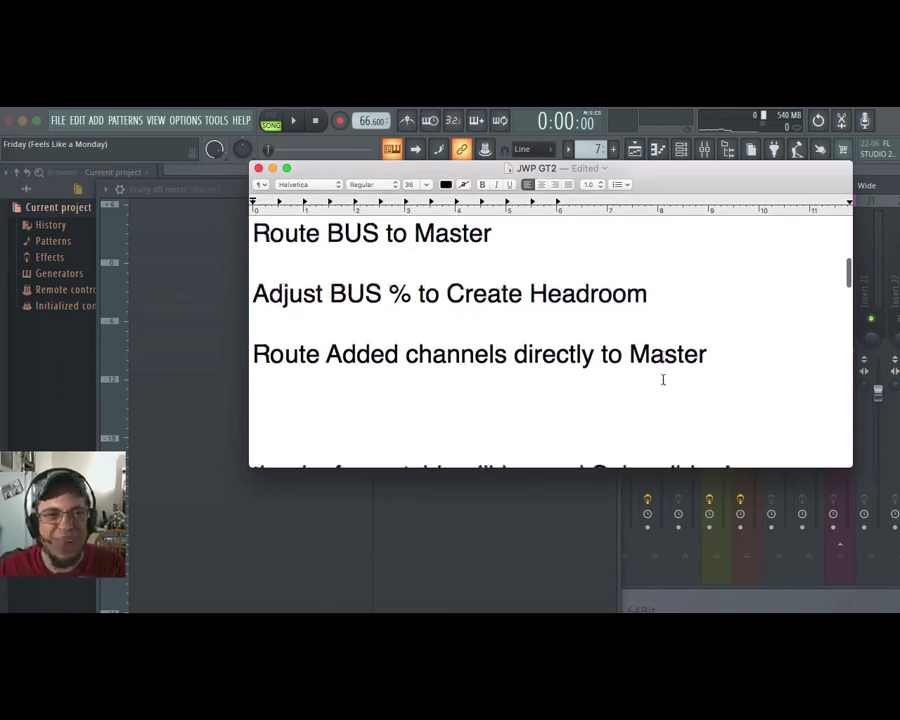
scroll(663, 379, "up", 3)
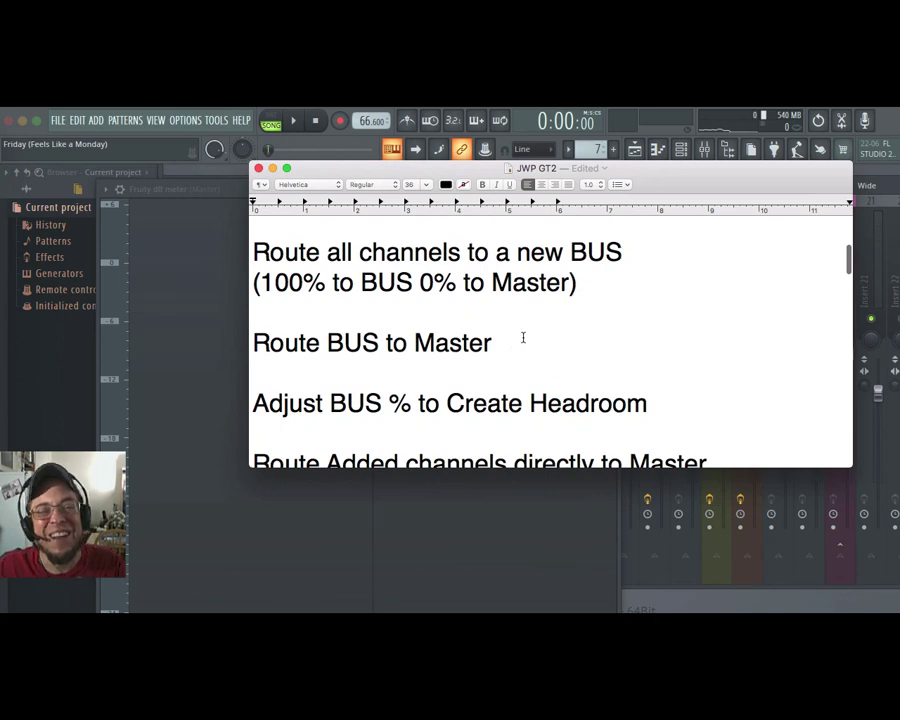
scroll(522, 337, "down", 2)
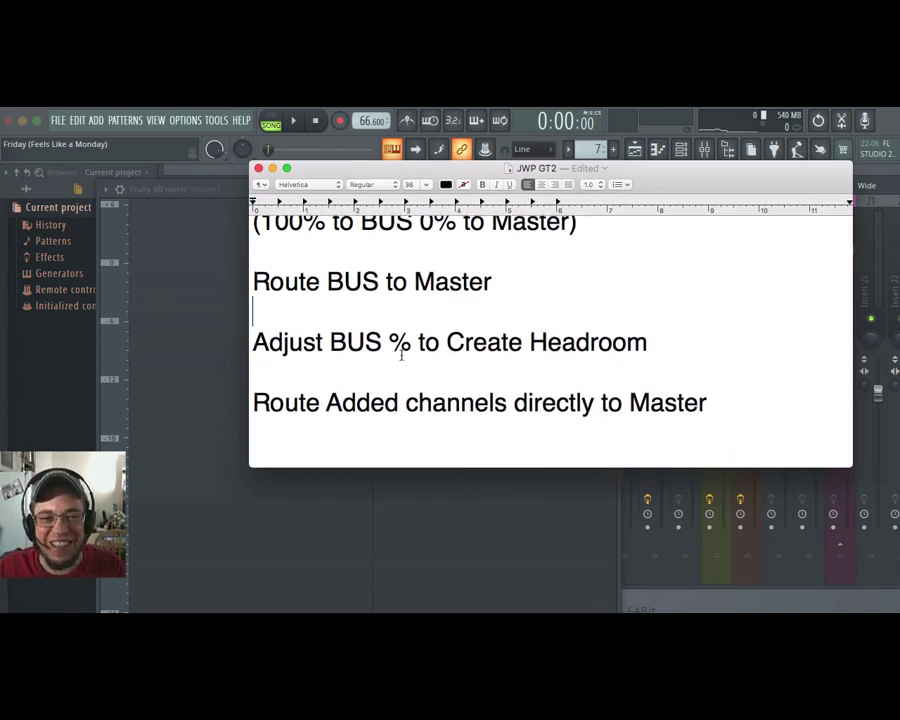
scroll(391, 401, "down", 2)
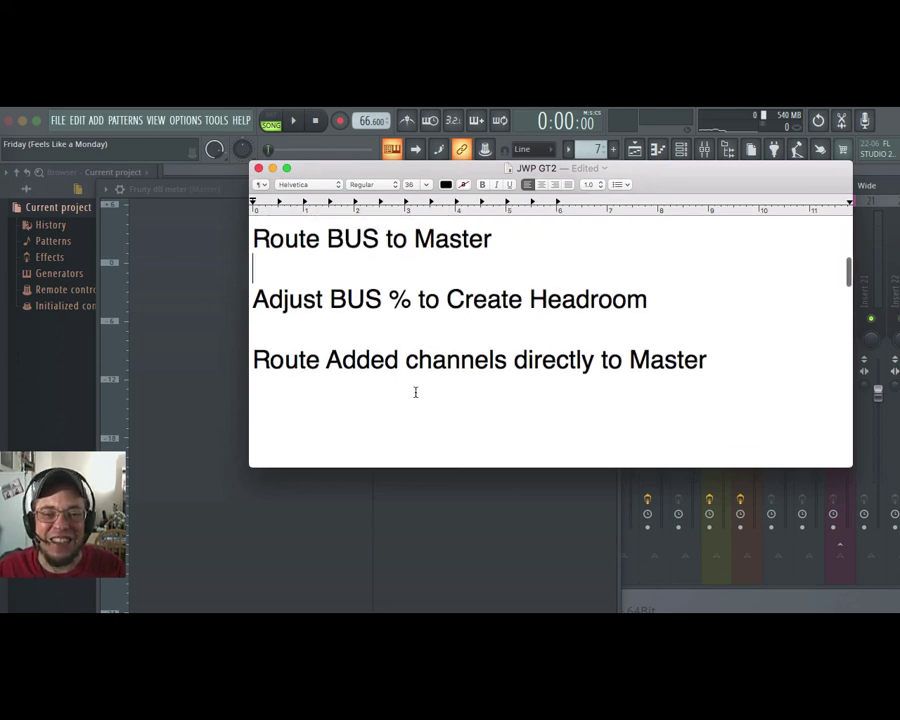
Step: Scroll to the JWP GT2 outro lines plugging Golden Ticket on Spotify and the free-downloads page
scroll(415, 392, "down", 6)
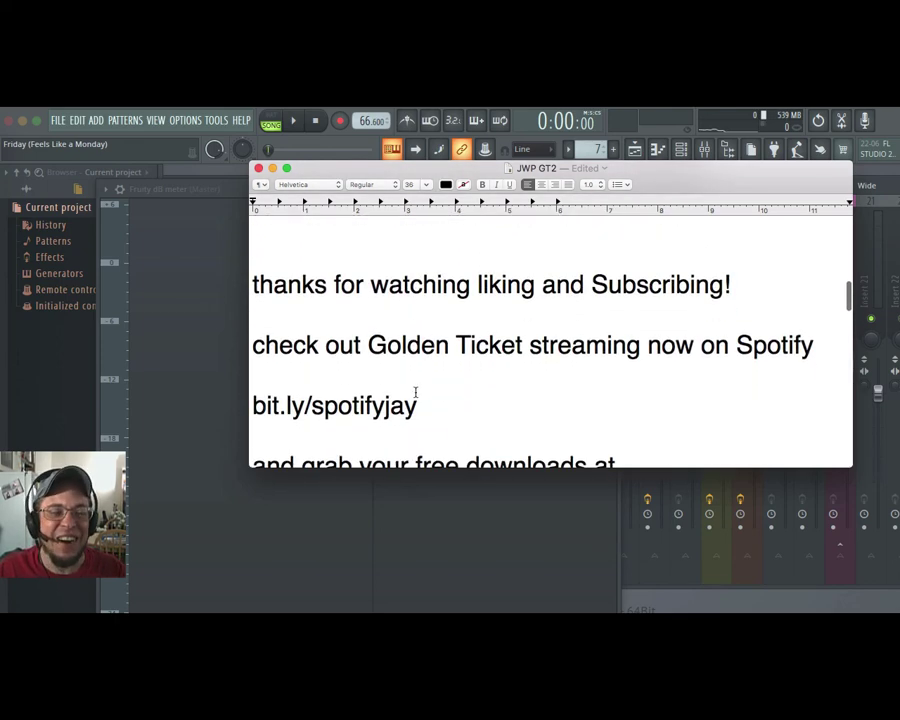
scroll(415, 392, "down", 4)
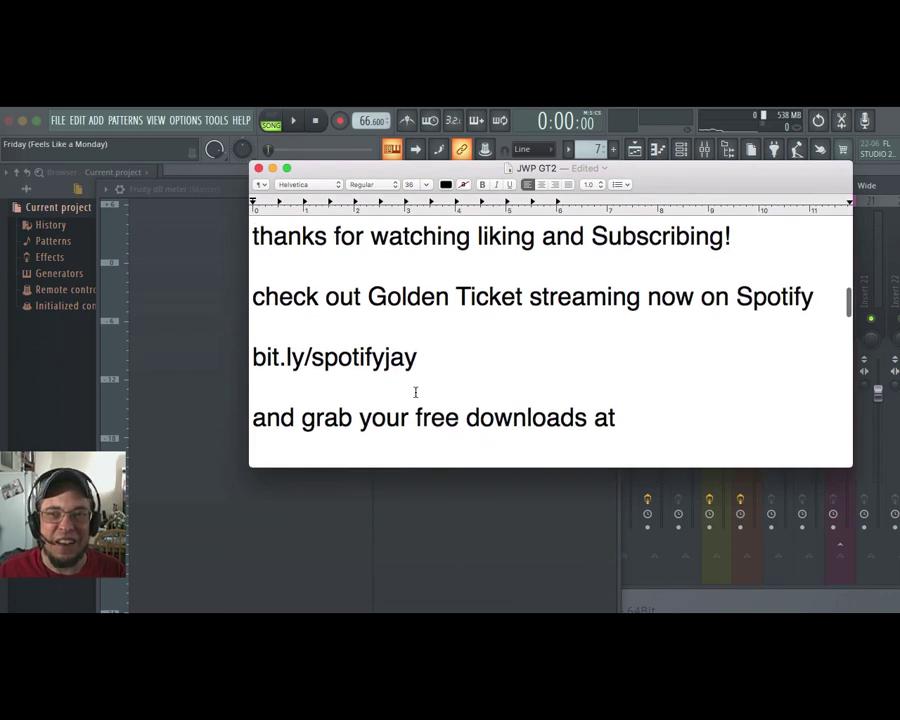
scroll(415, 392, "up", 1)
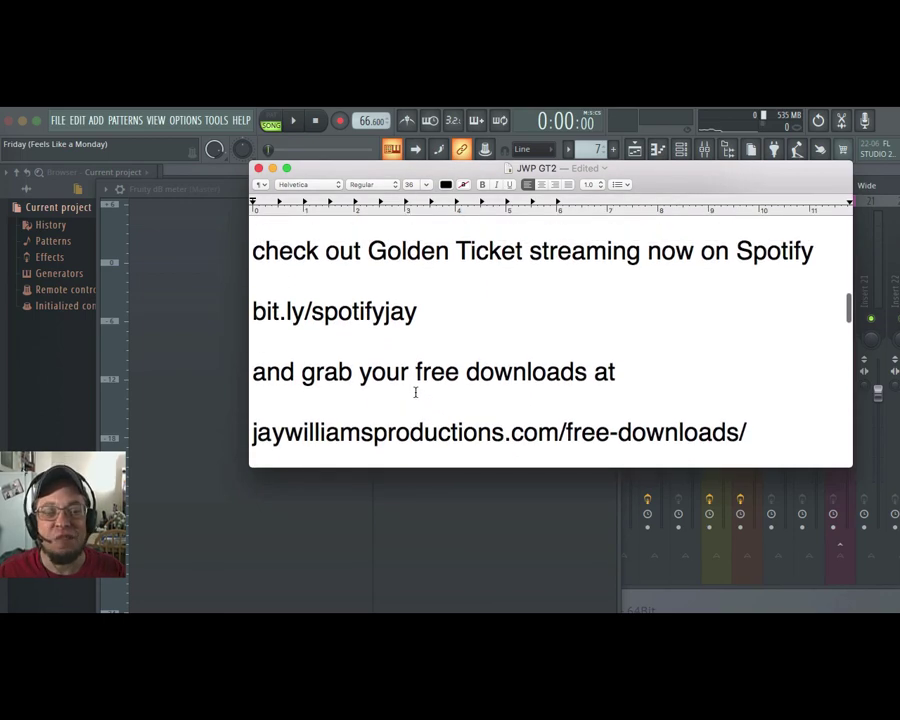